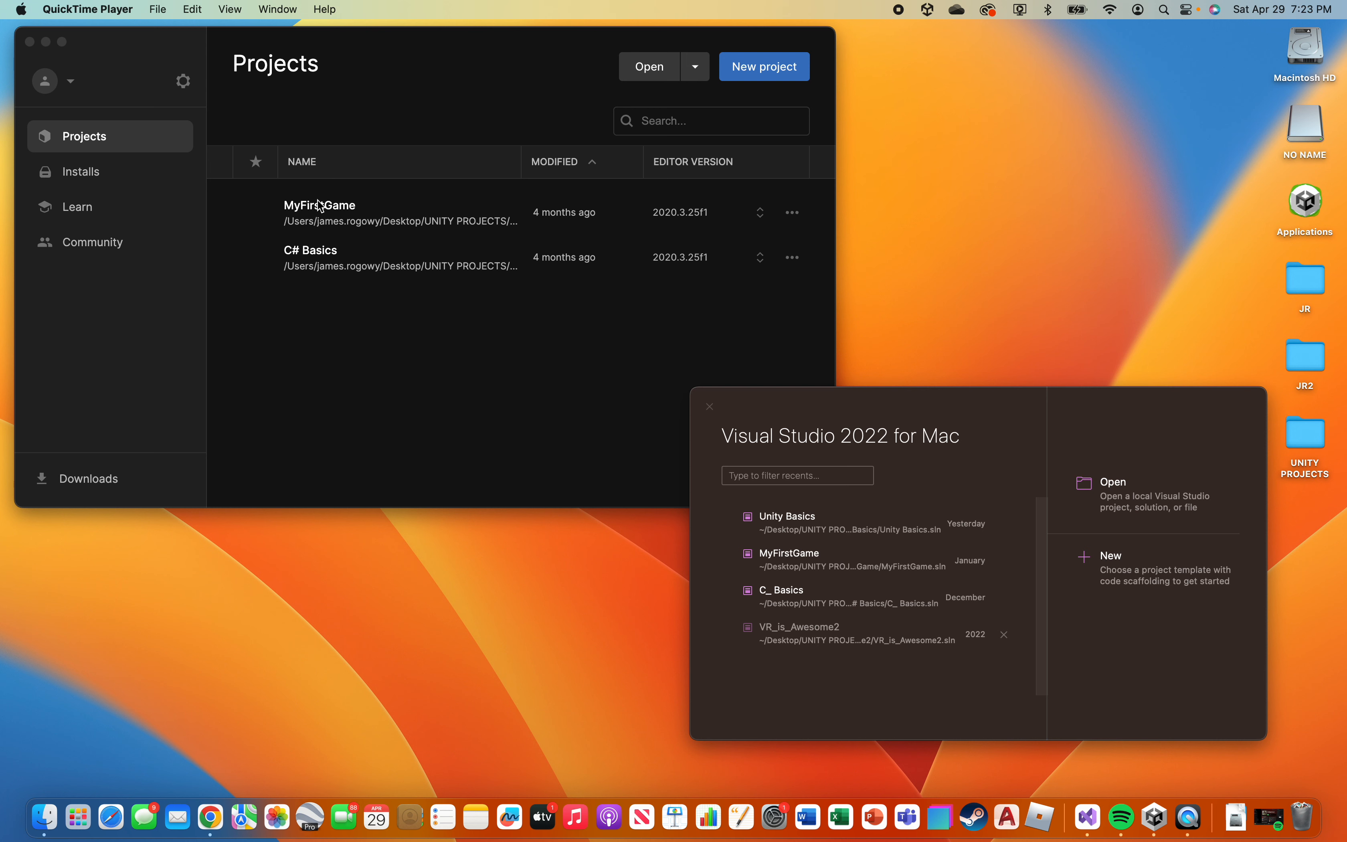
# Step: Move the Unity Hub and Visual Studio windows farther apart on the desktop
pyautogui.click(414, 82)
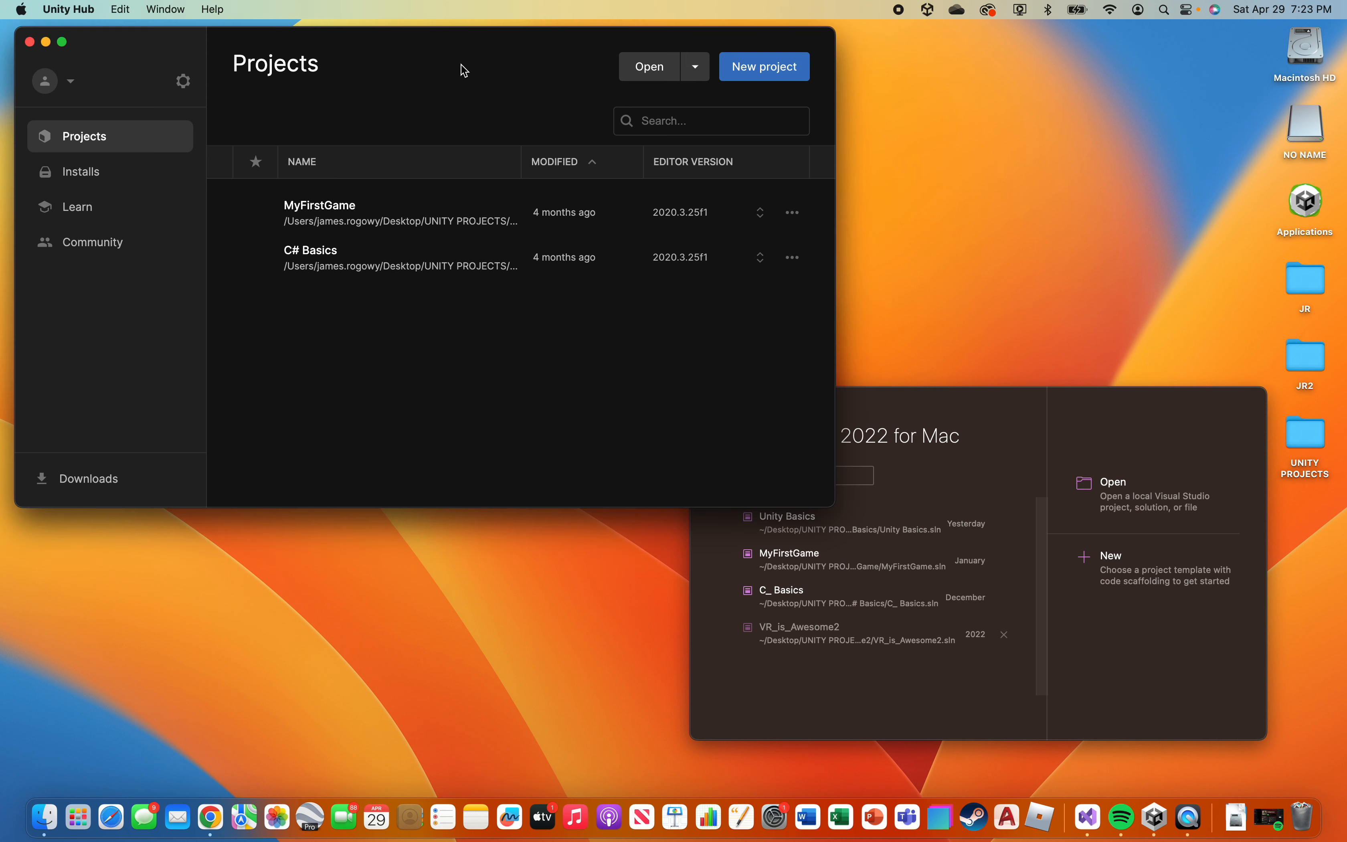
pyautogui.moveTo(147, 49)
pyautogui.mouseDown()
pyautogui.moveTo(207, 59)
pyautogui.moveTo(144, 60)
pyautogui.moveTo(189, 54)
pyautogui.moveTo(155, 41)
pyautogui.mouseUp()
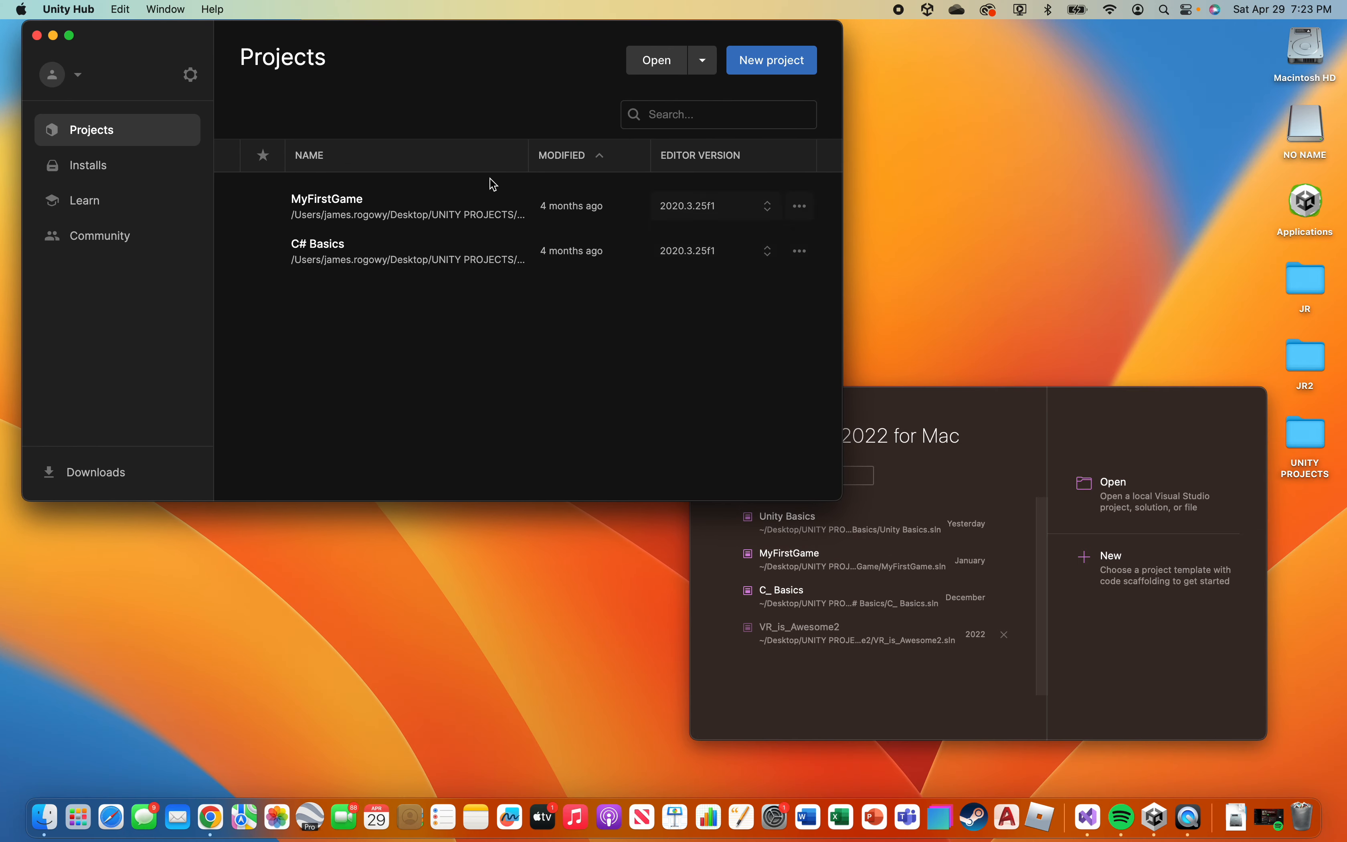
pyautogui.click(981, 422)
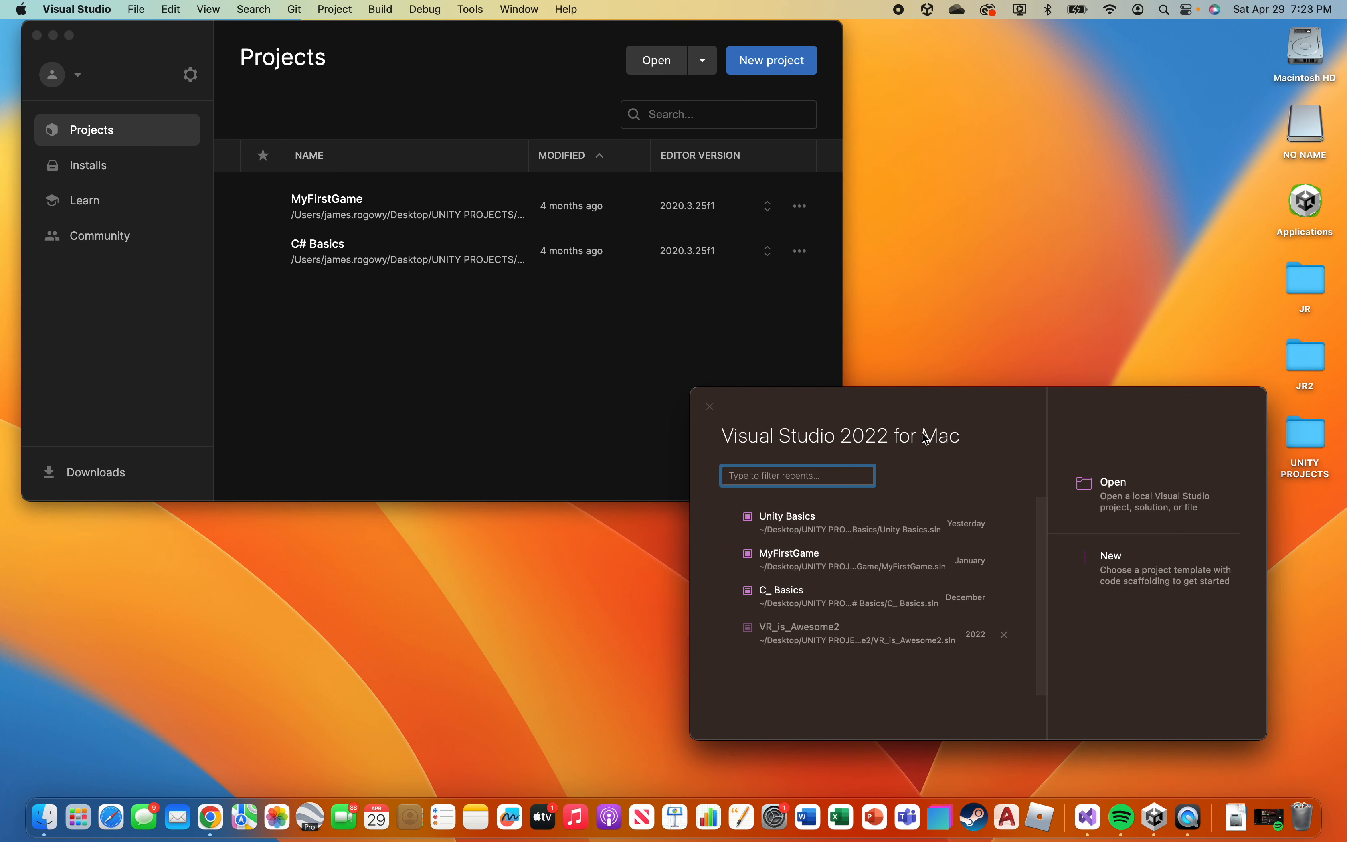
pyautogui.moveTo(906, 415); pyautogui.dragTo(938, 443)
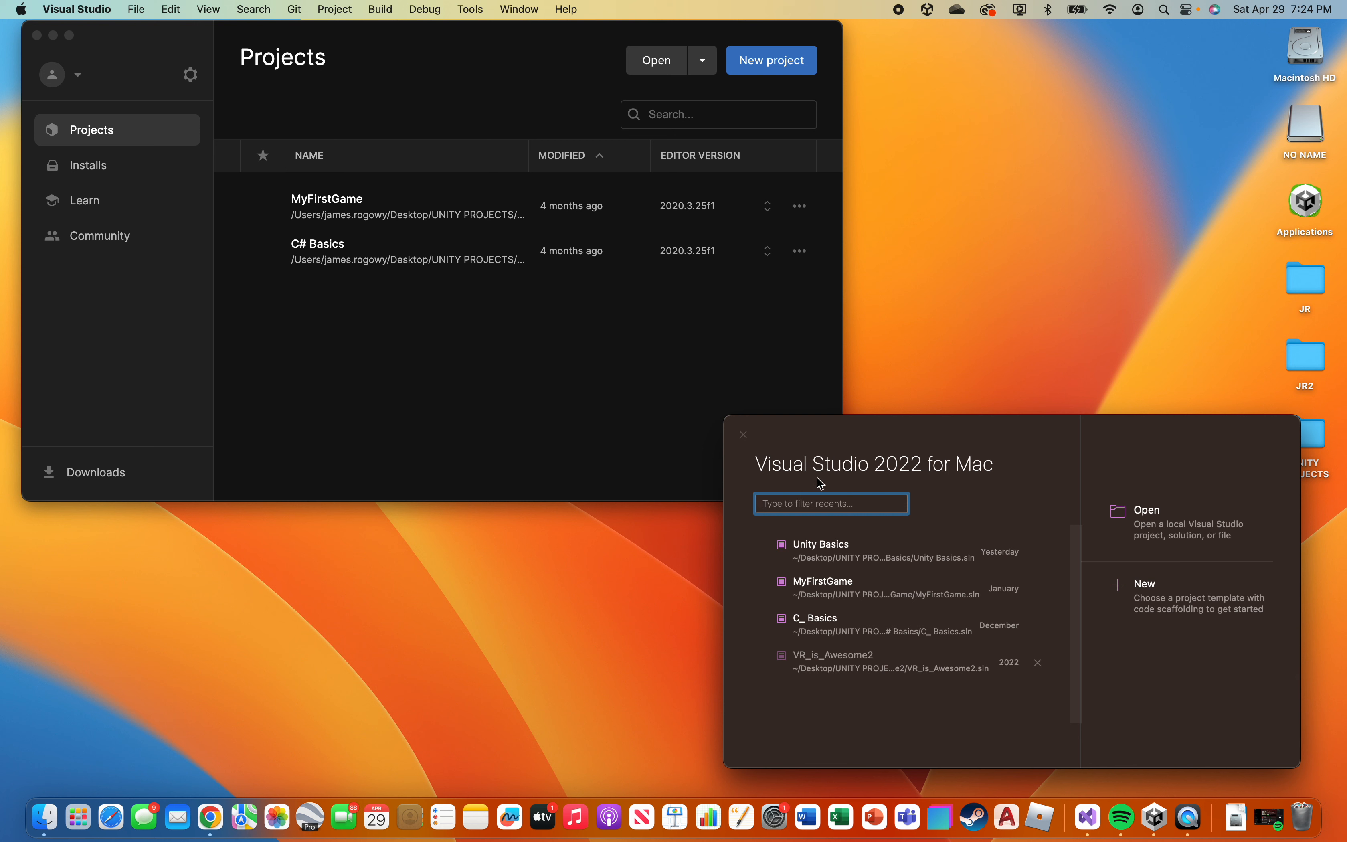
# Step: Check the account options in Unity Hub, and shift the Visual Studio window slightly farther away from it
pyautogui.click(93, 357)
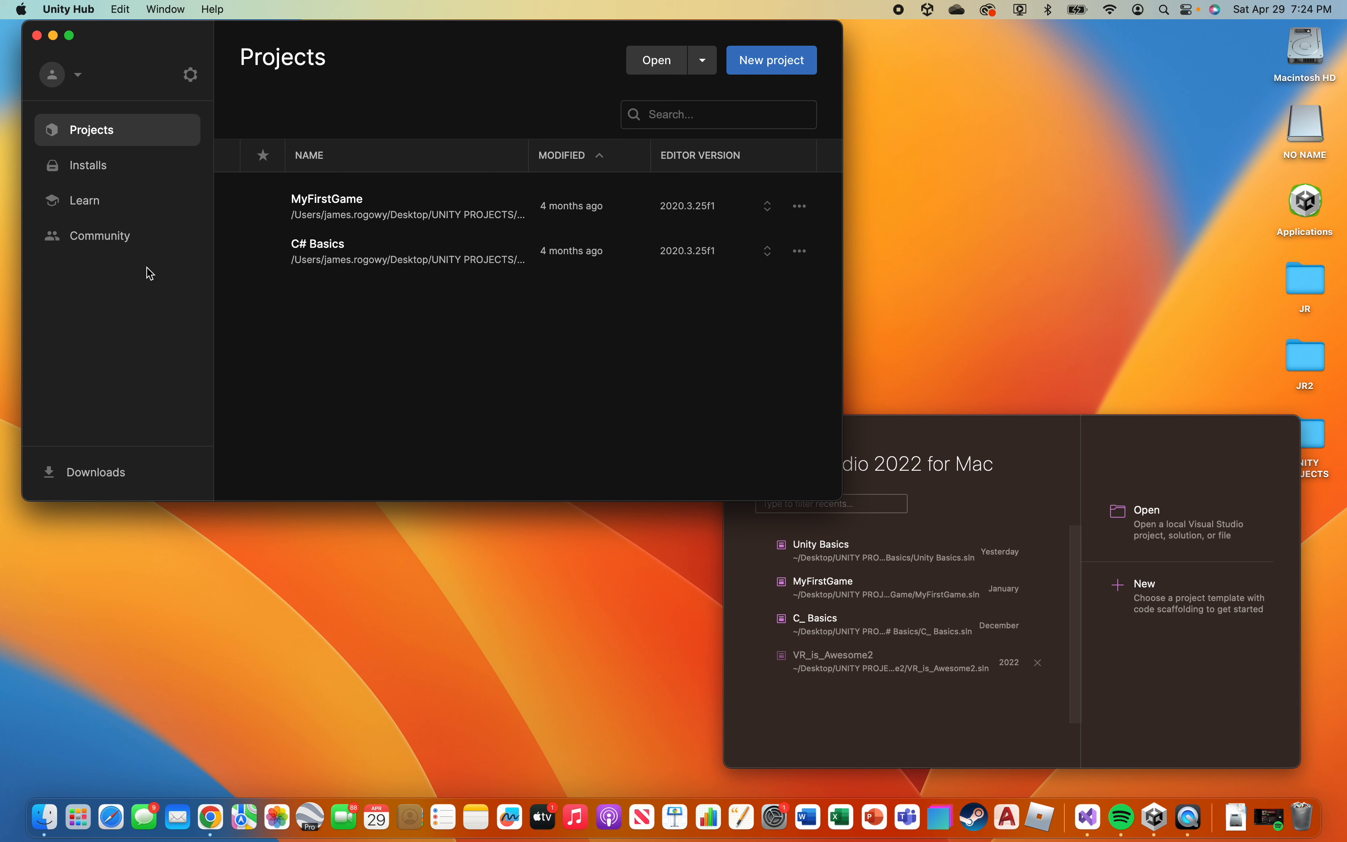
pyautogui.click(78, 79)
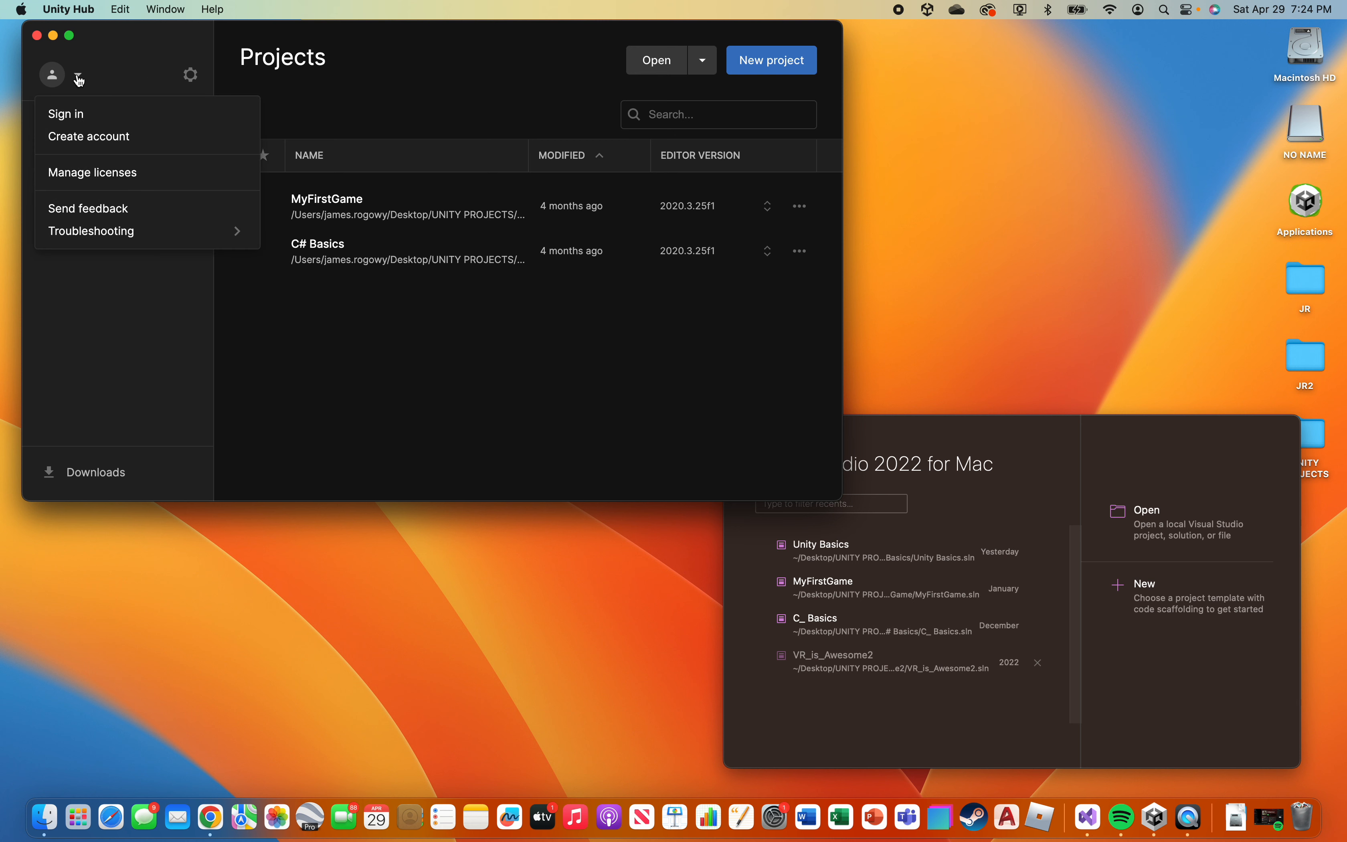
pyautogui.click(78, 79)
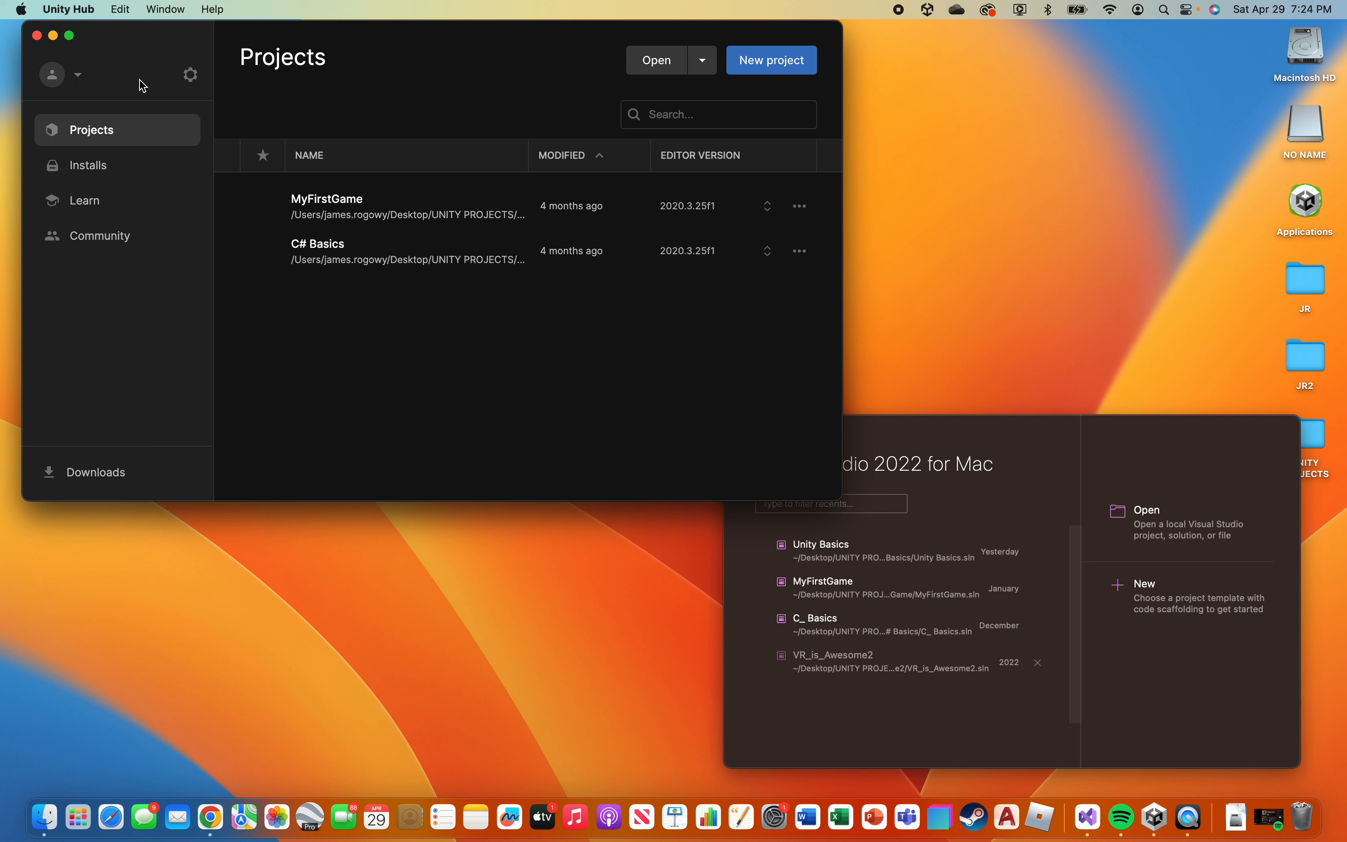
pyautogui.moveTo(927, 437); pyautogui.dragTo(962, 447)
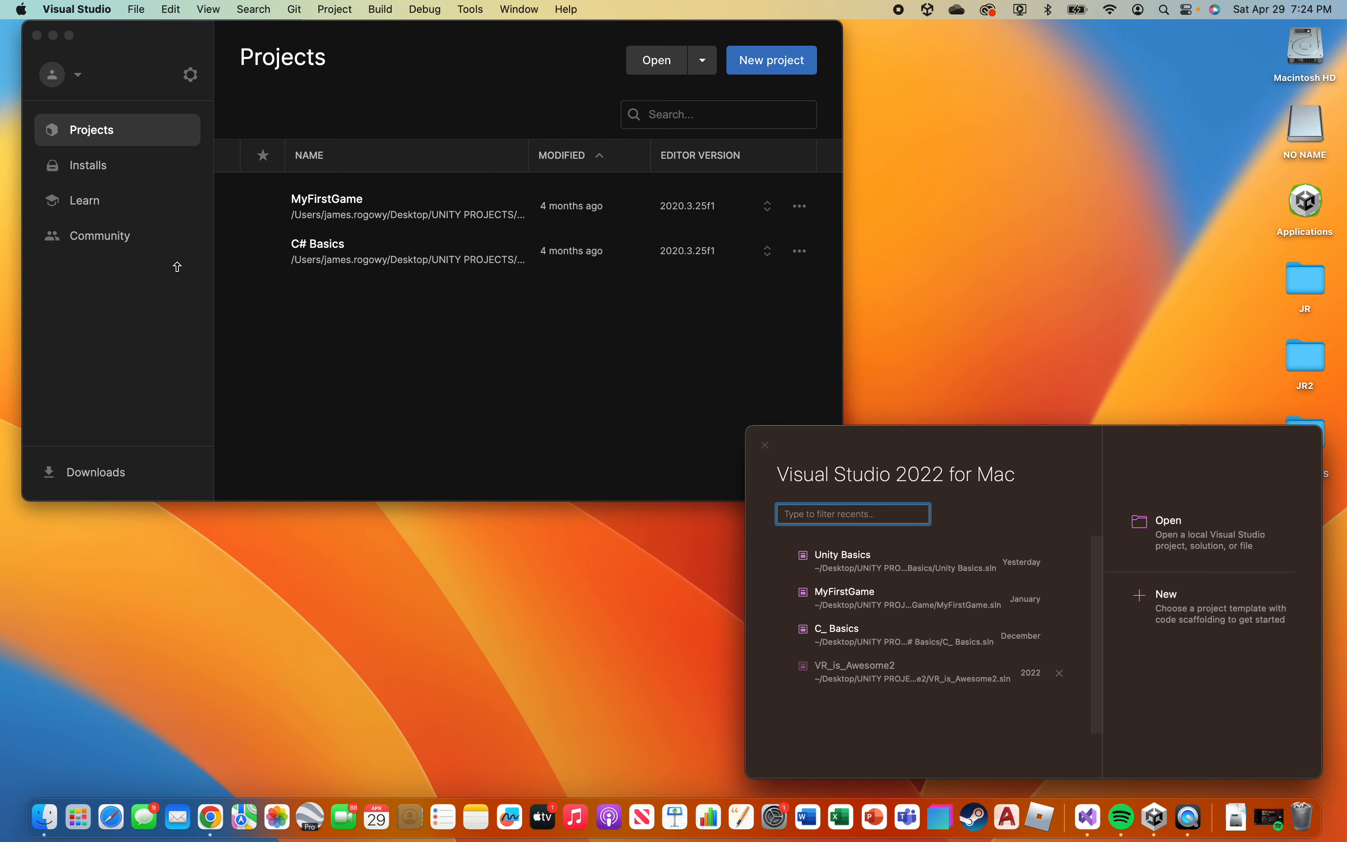
# Step: Review the installed Unity editor versions, filtering them by pre-releases, official releases and all
pyautogui.click(85, 167)
pyautogui.click(89, 167)
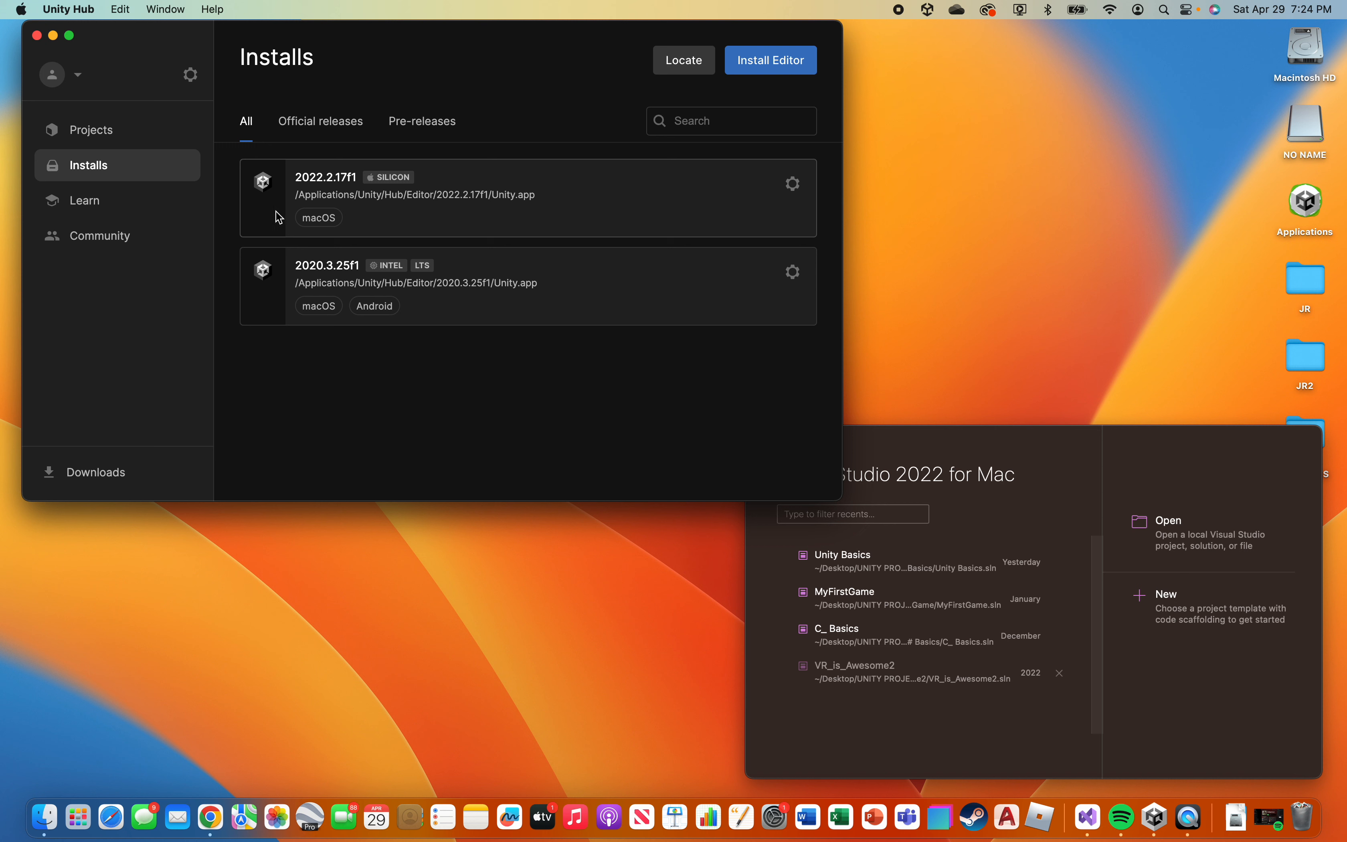
pyautogui.click(312, 131)
pyautogui.click(407, 127)
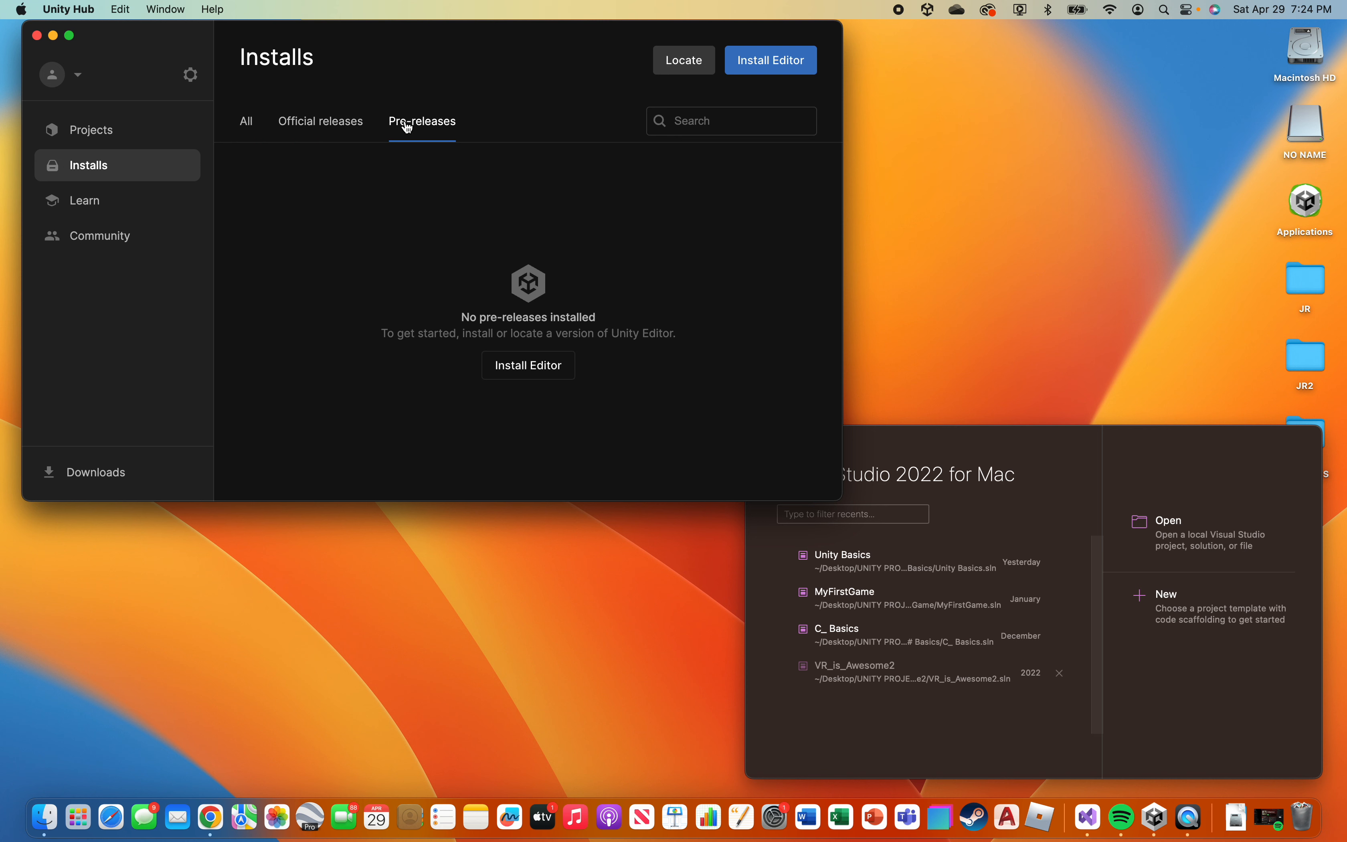
pyautogui.click(342, 127)
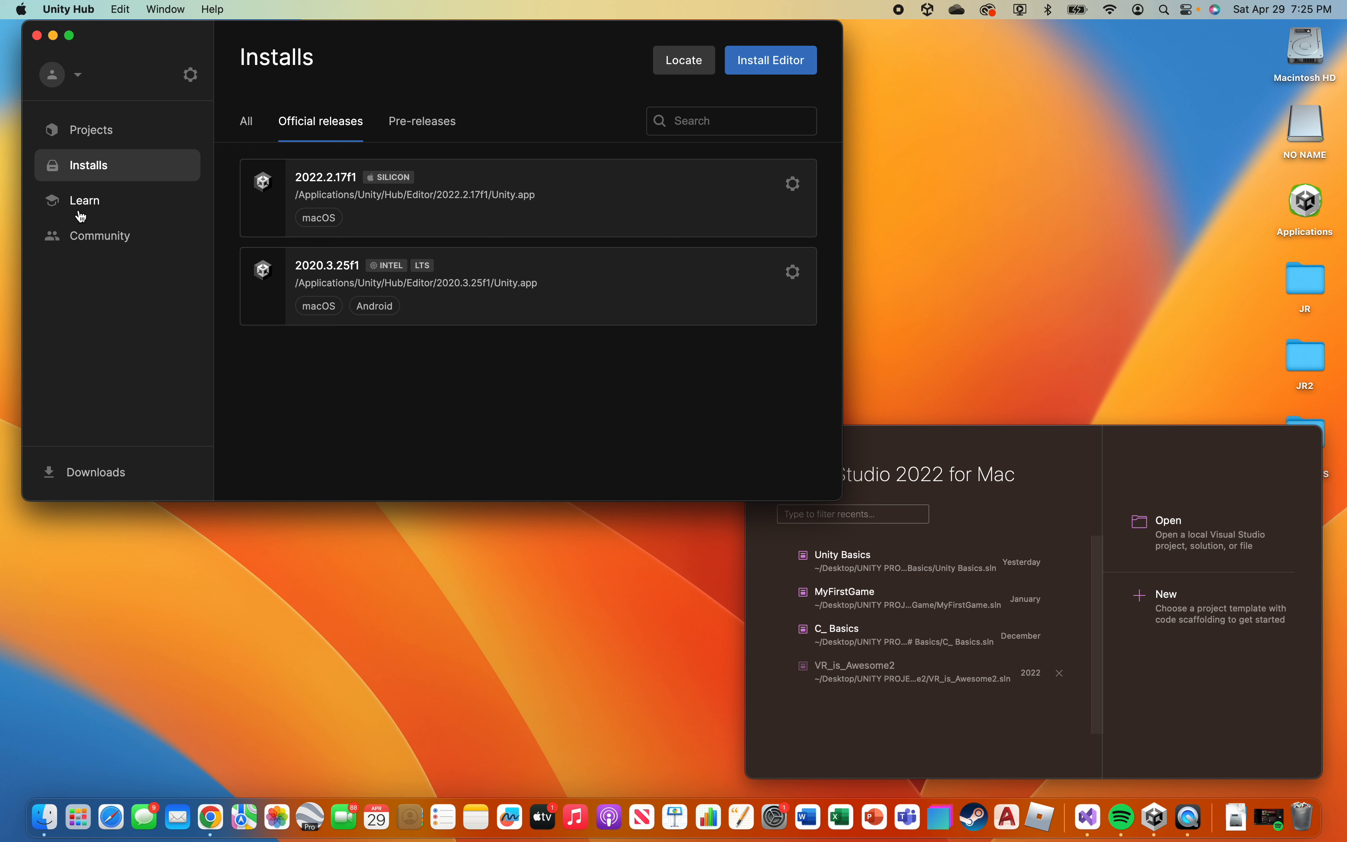
pyautogui.click(248, 128)
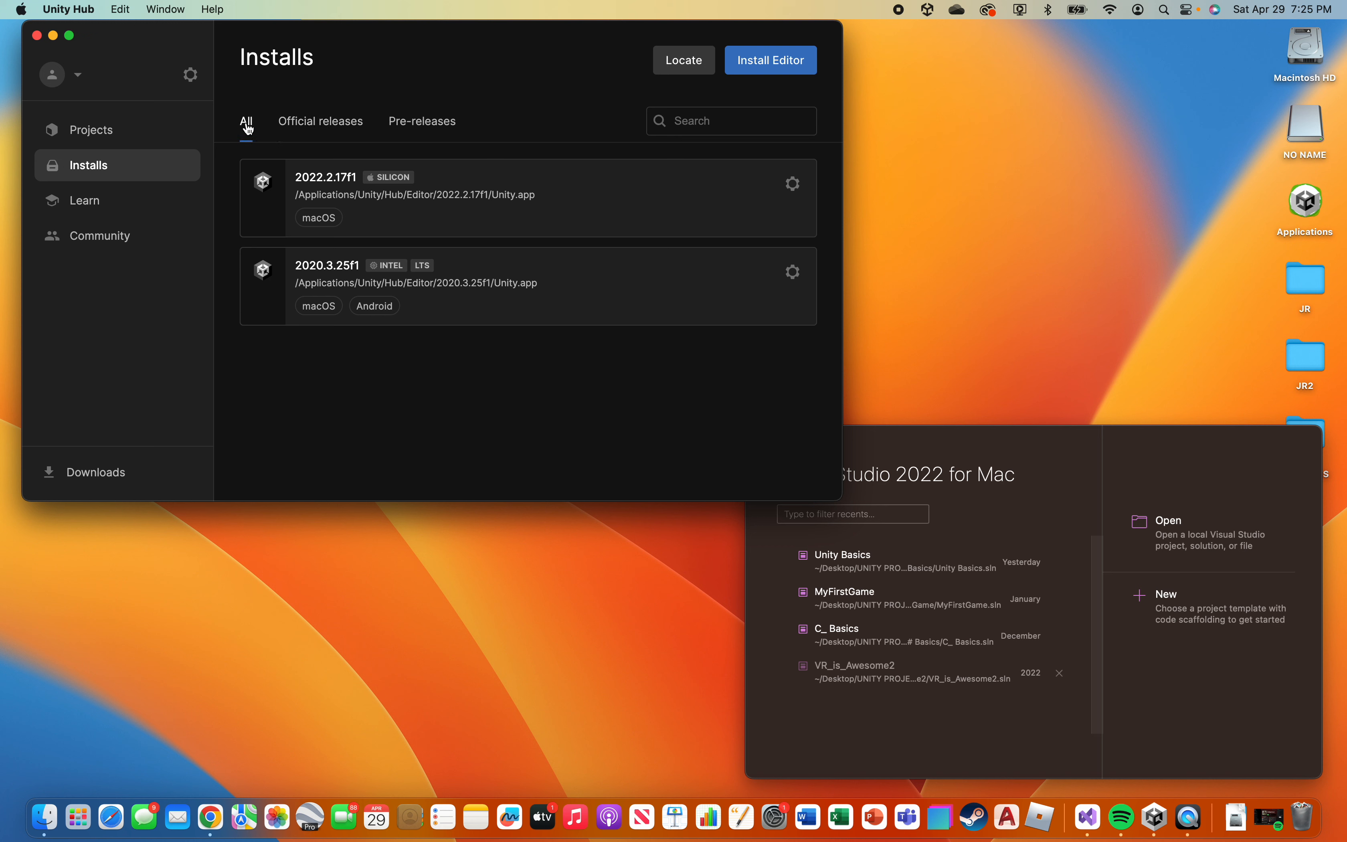
# Step: Start a new Unity project and look through all available templates, keeping the 3D core template selected
pyautogui.click(103, 131)
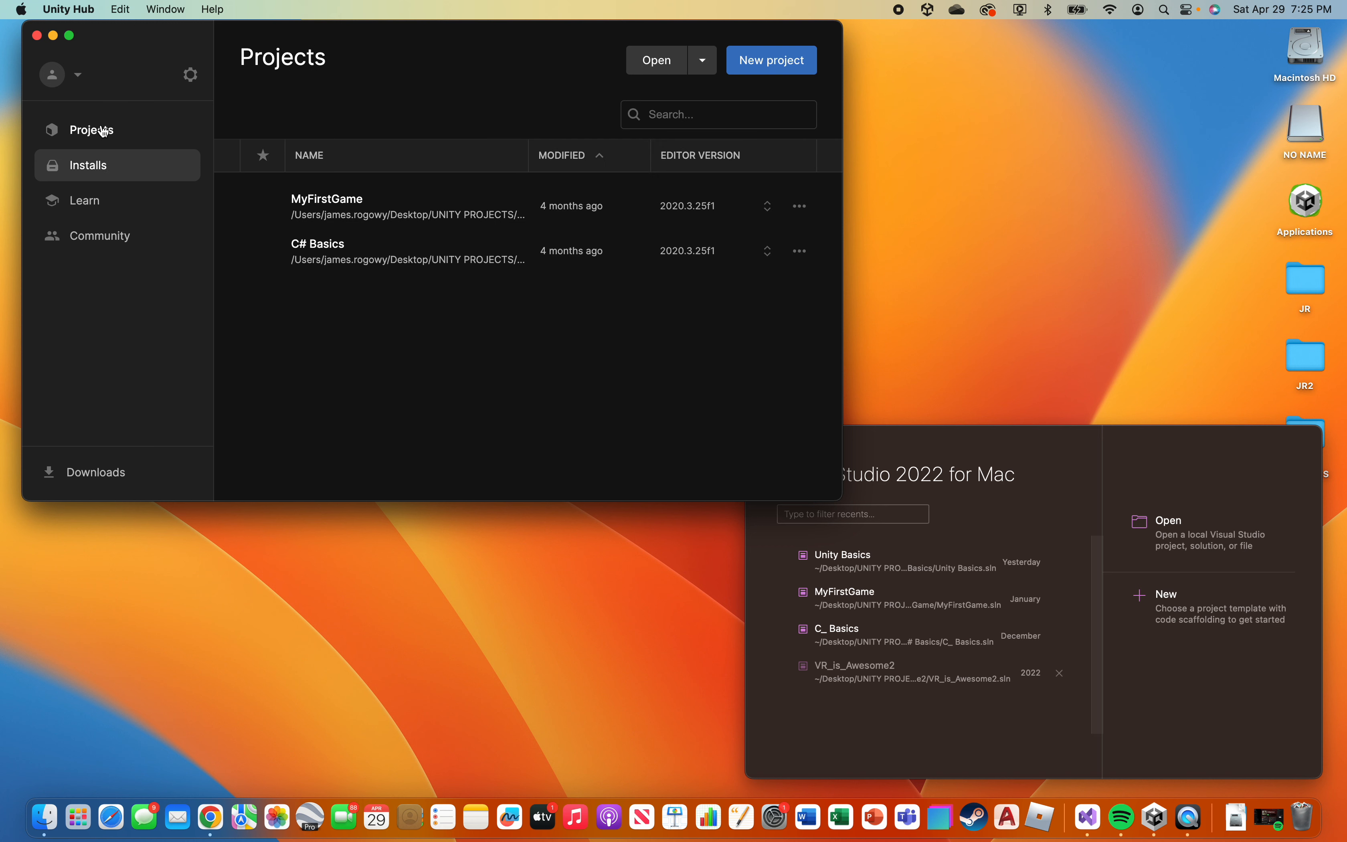
pyautogui.click(774, 60)
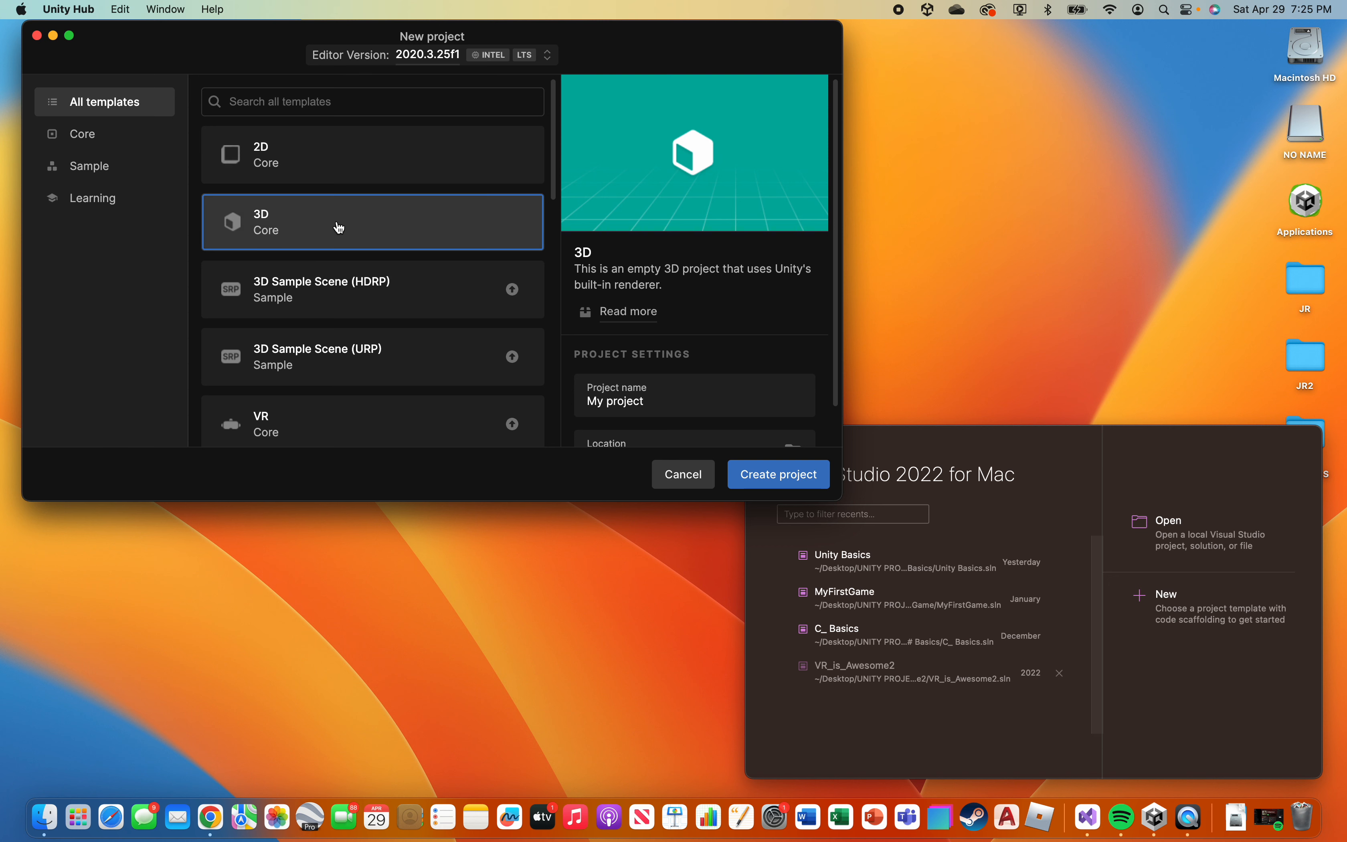
pyautogui.scroll(-1, 324, 320)
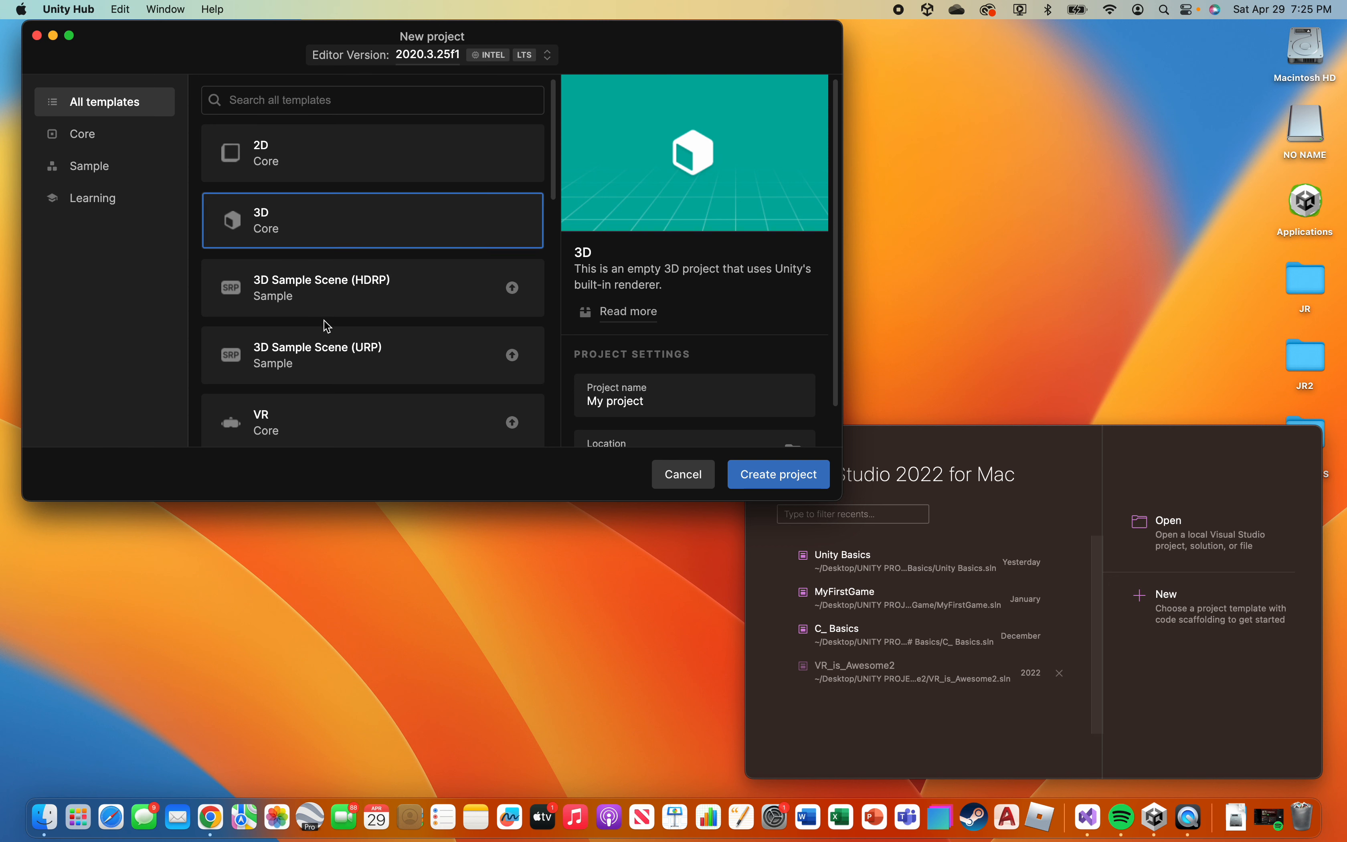
pyautogui.scroll(-10, 327, 325)
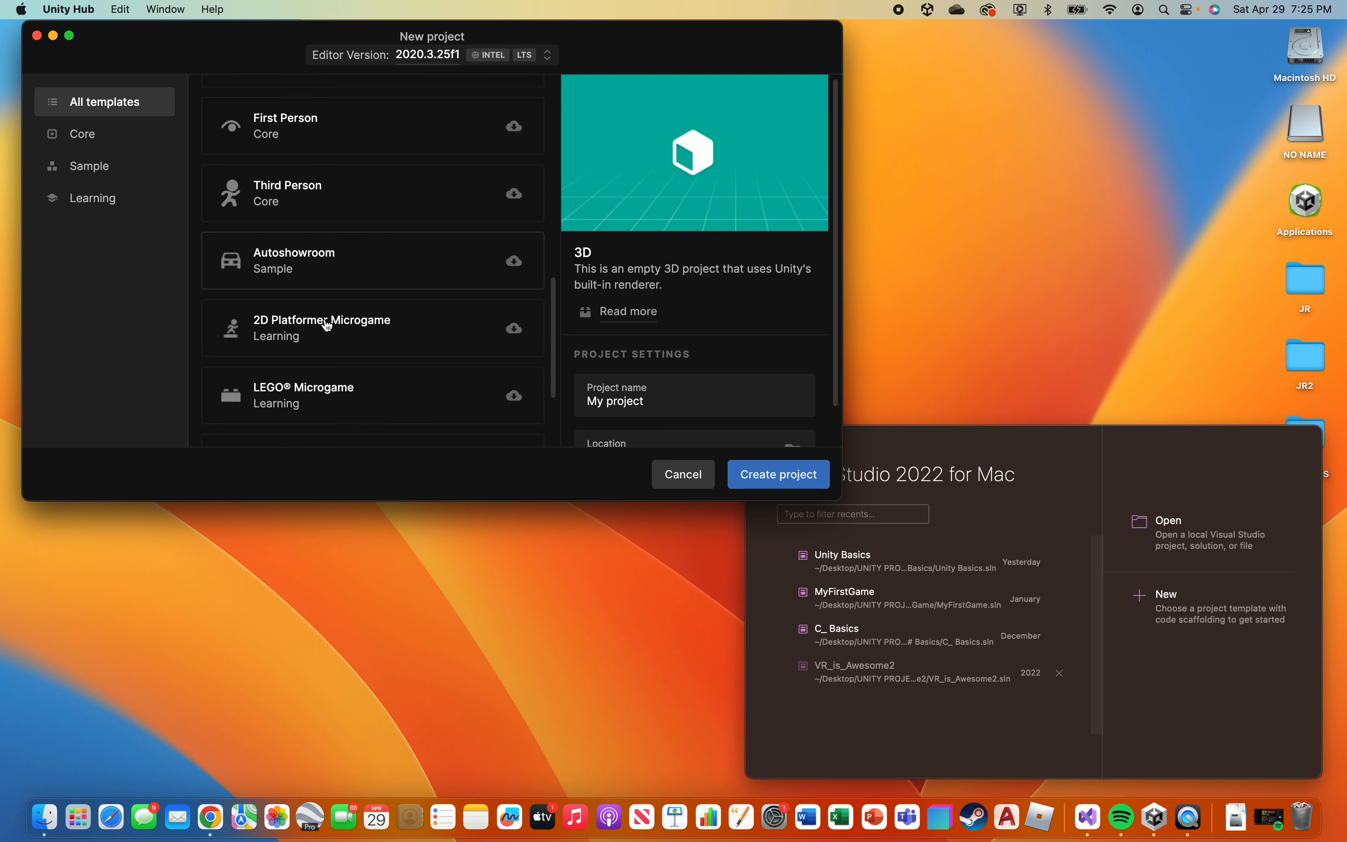
pyautogui.scroll(-3, 327, 326)
pyautogui.scroll(10, 328, 325)
pyautogui.scroll(-5, 328, 326)
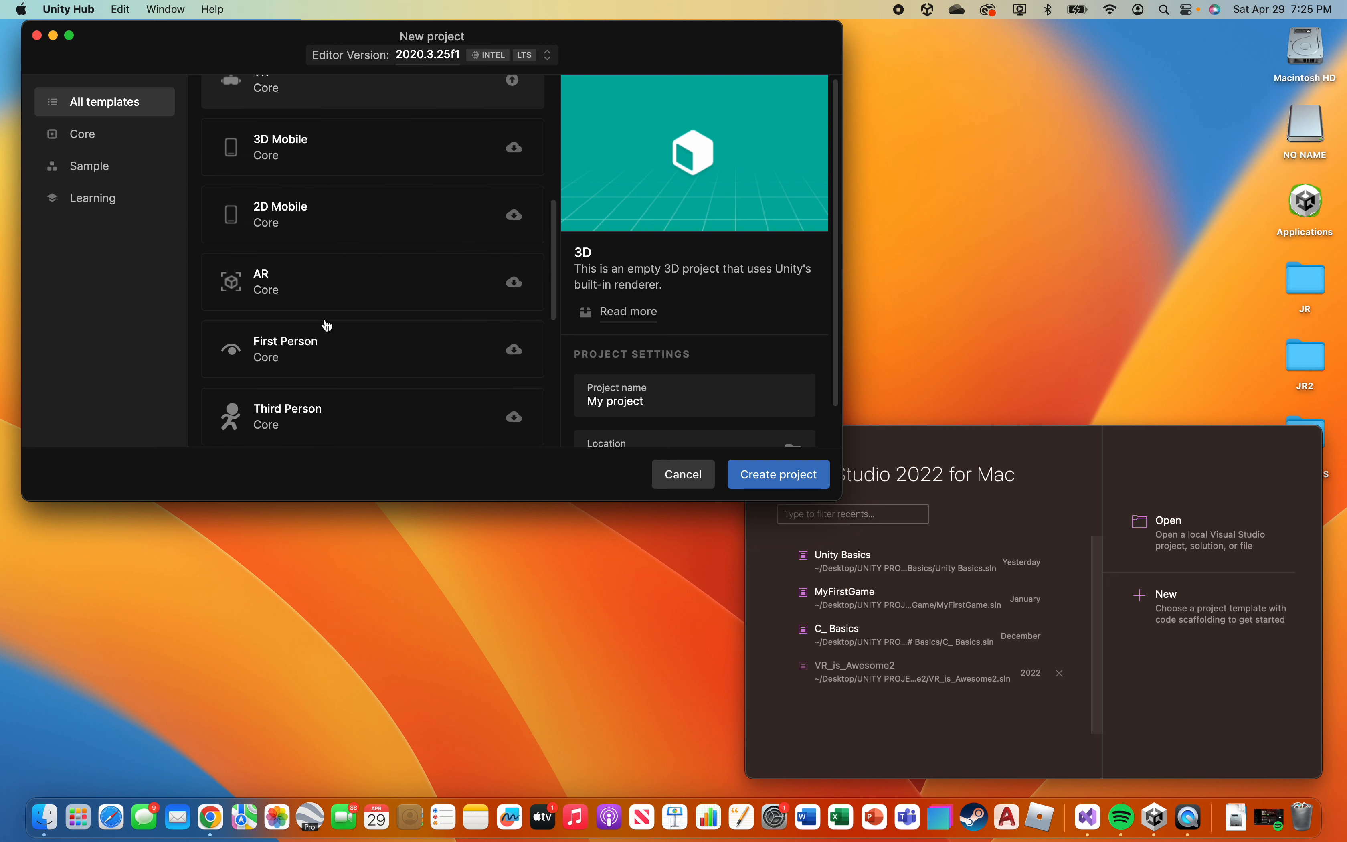
pyautogui.scroll(-5, 328, 362)
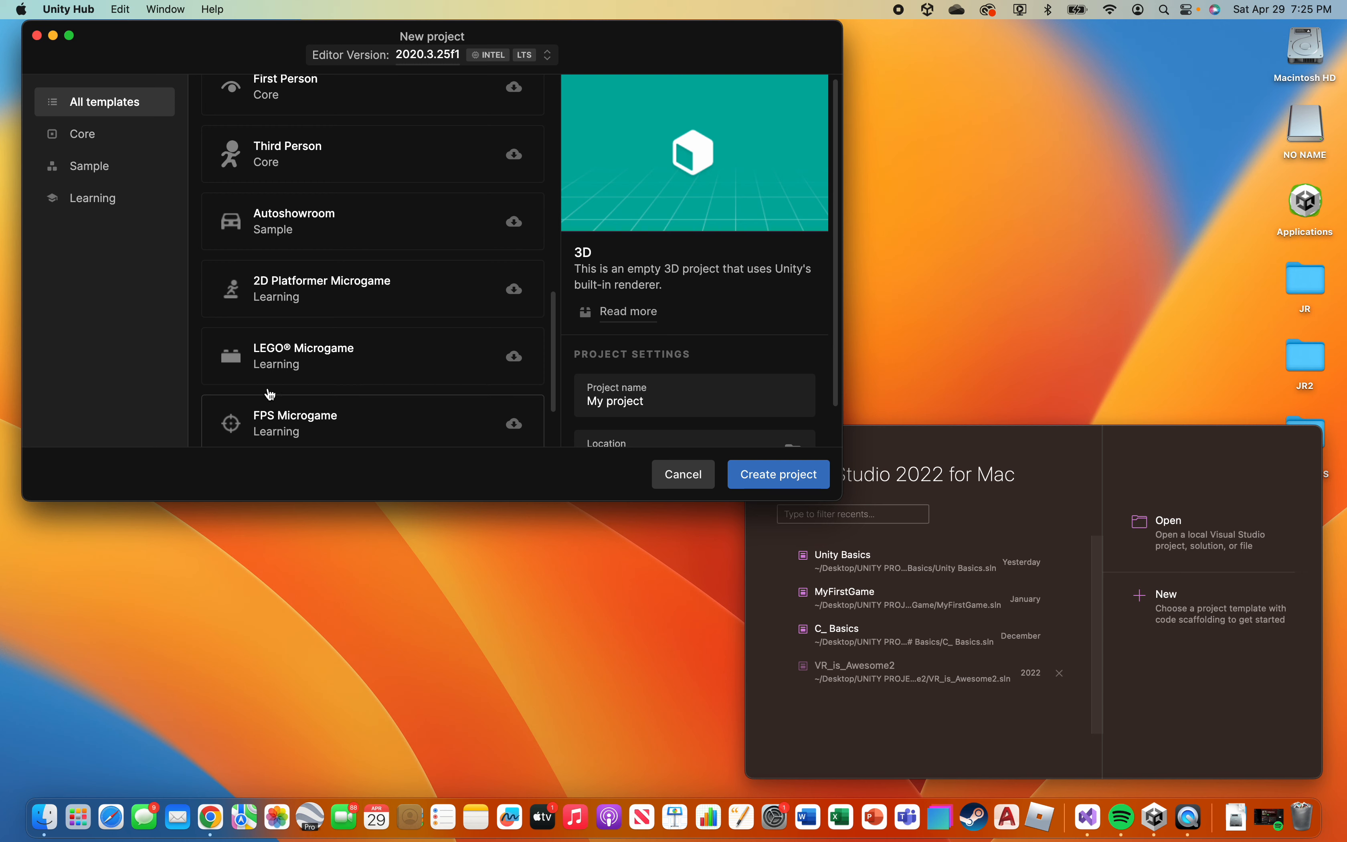
pyautogui.scroll(10, 292, 354)
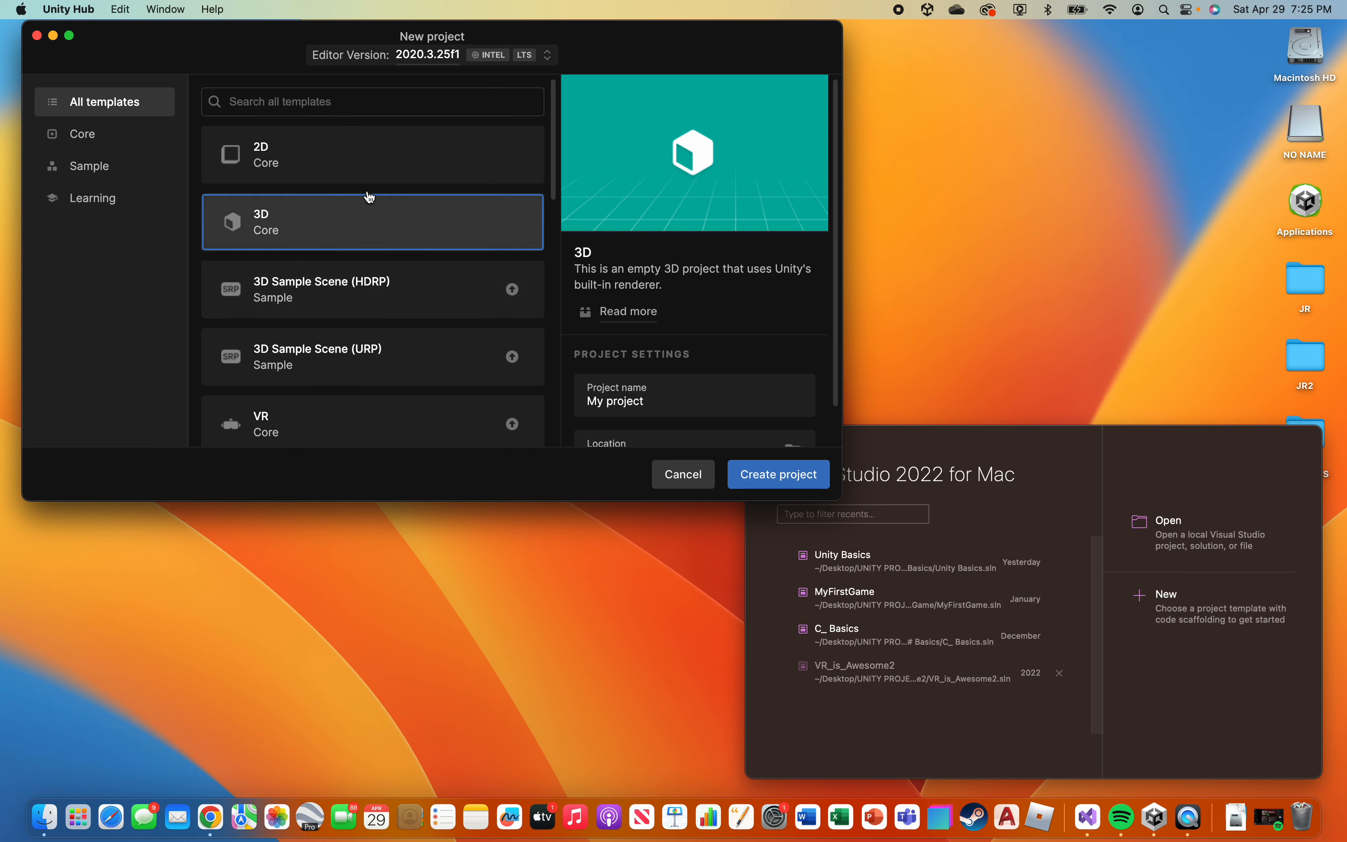
pyautogui.scroll(-3, 295, 285)
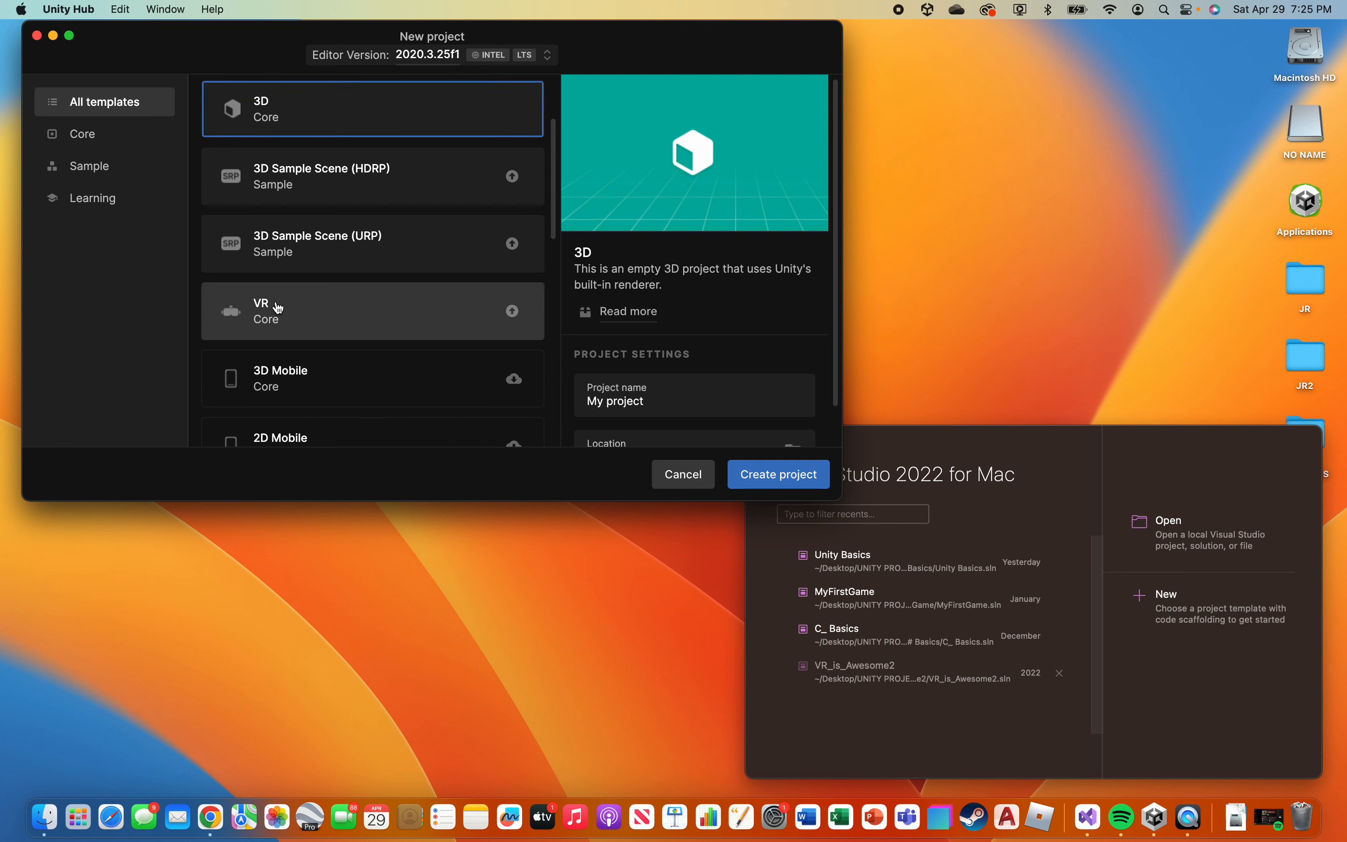
pyautogui.scroll(3, 278, 308)
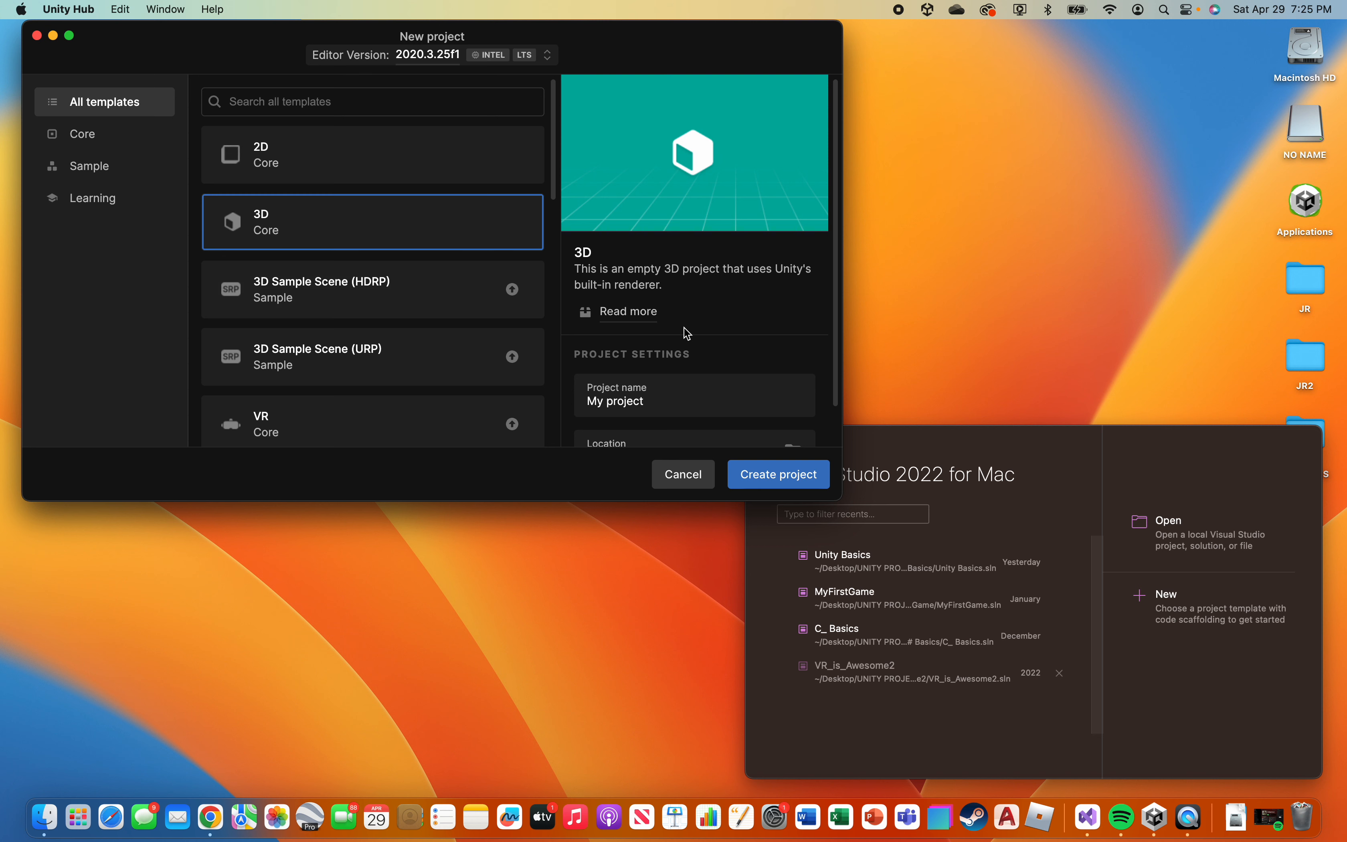
# Step: Name the new 3D project "Unity Basics" in the project settings
pyautogui.scroll(-2, 727, 335)
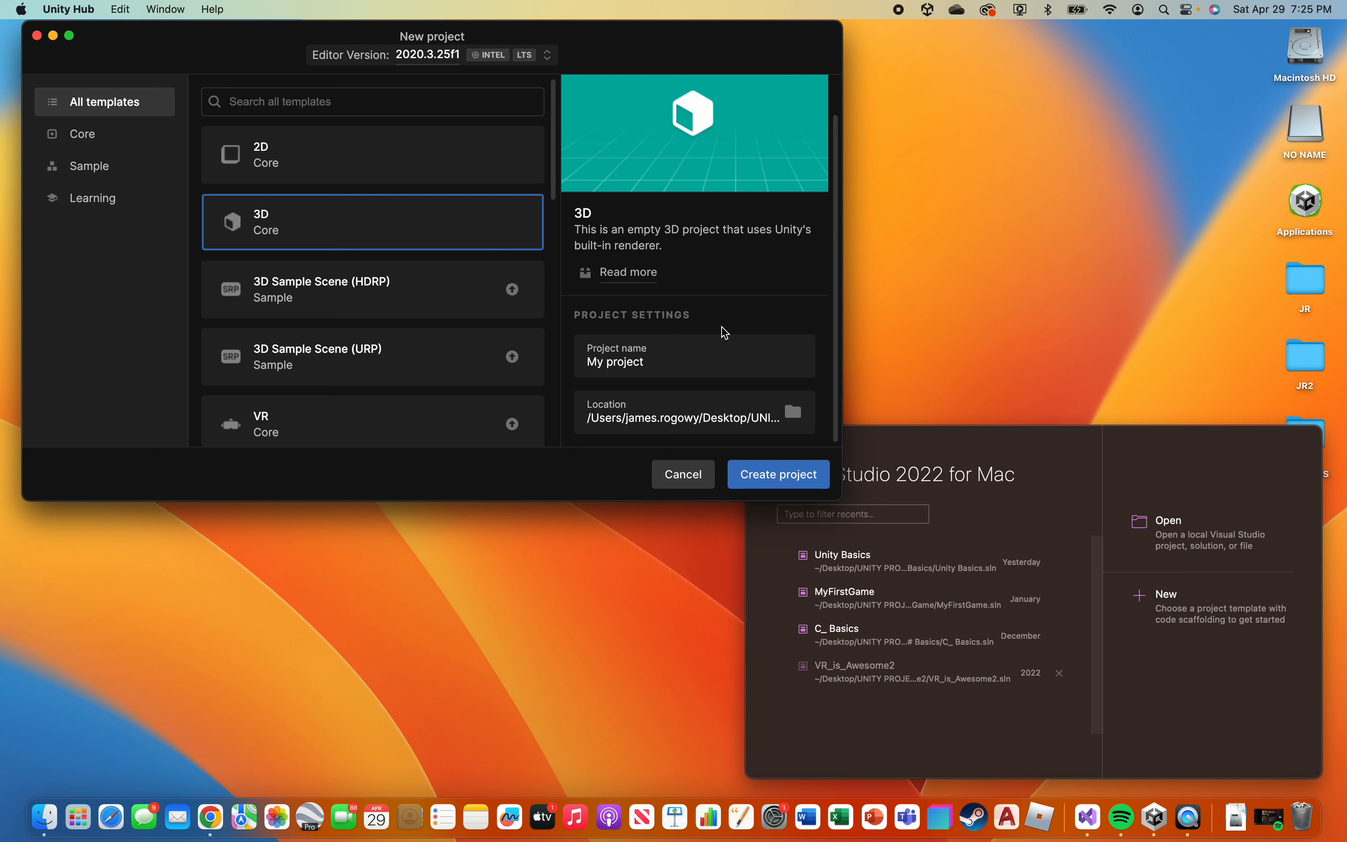
pyautogui.click(648, 357)
pyautogui.moveTo(648, 357); pyautogui.dragTo(575, 373)
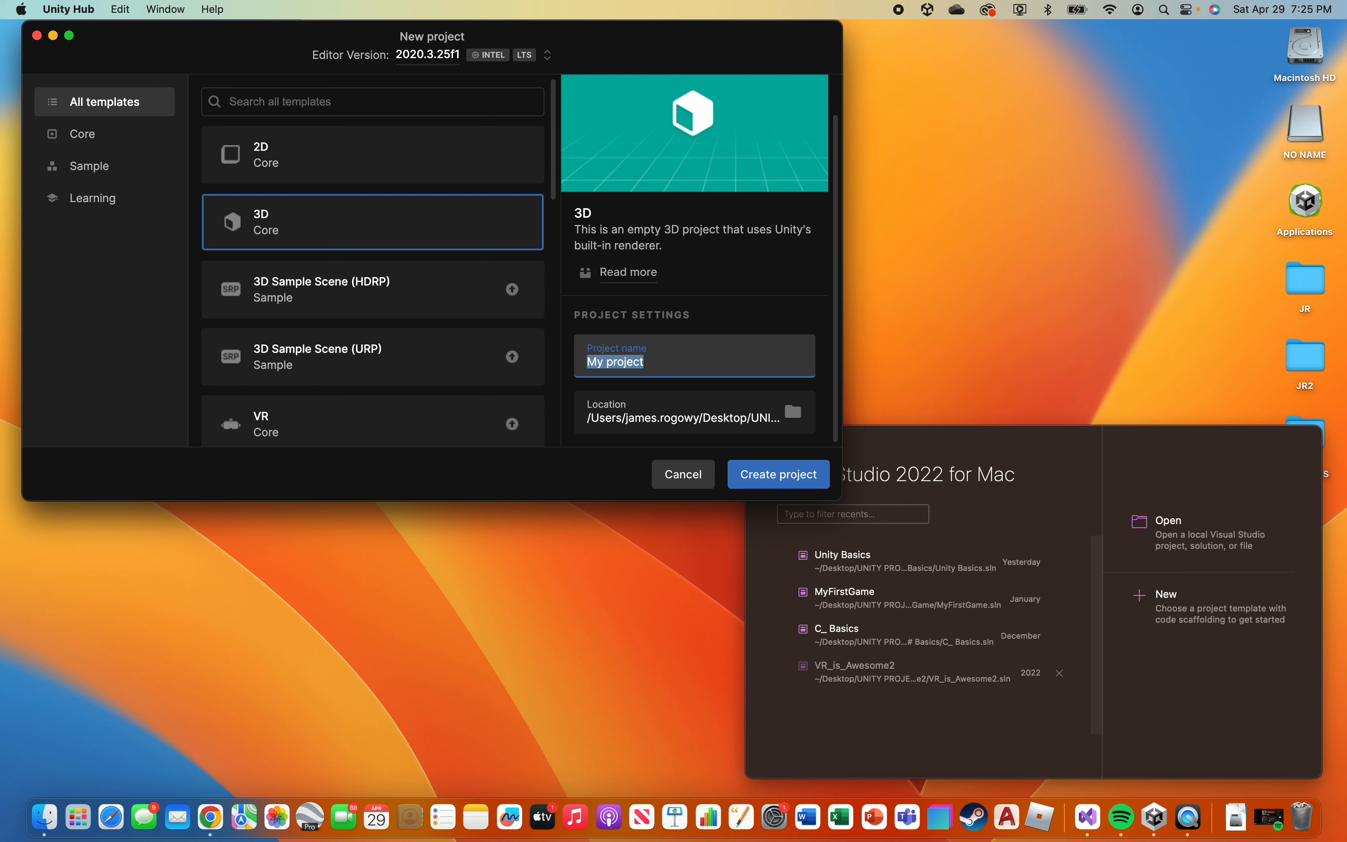
pyautogui.write('Unity Basics')
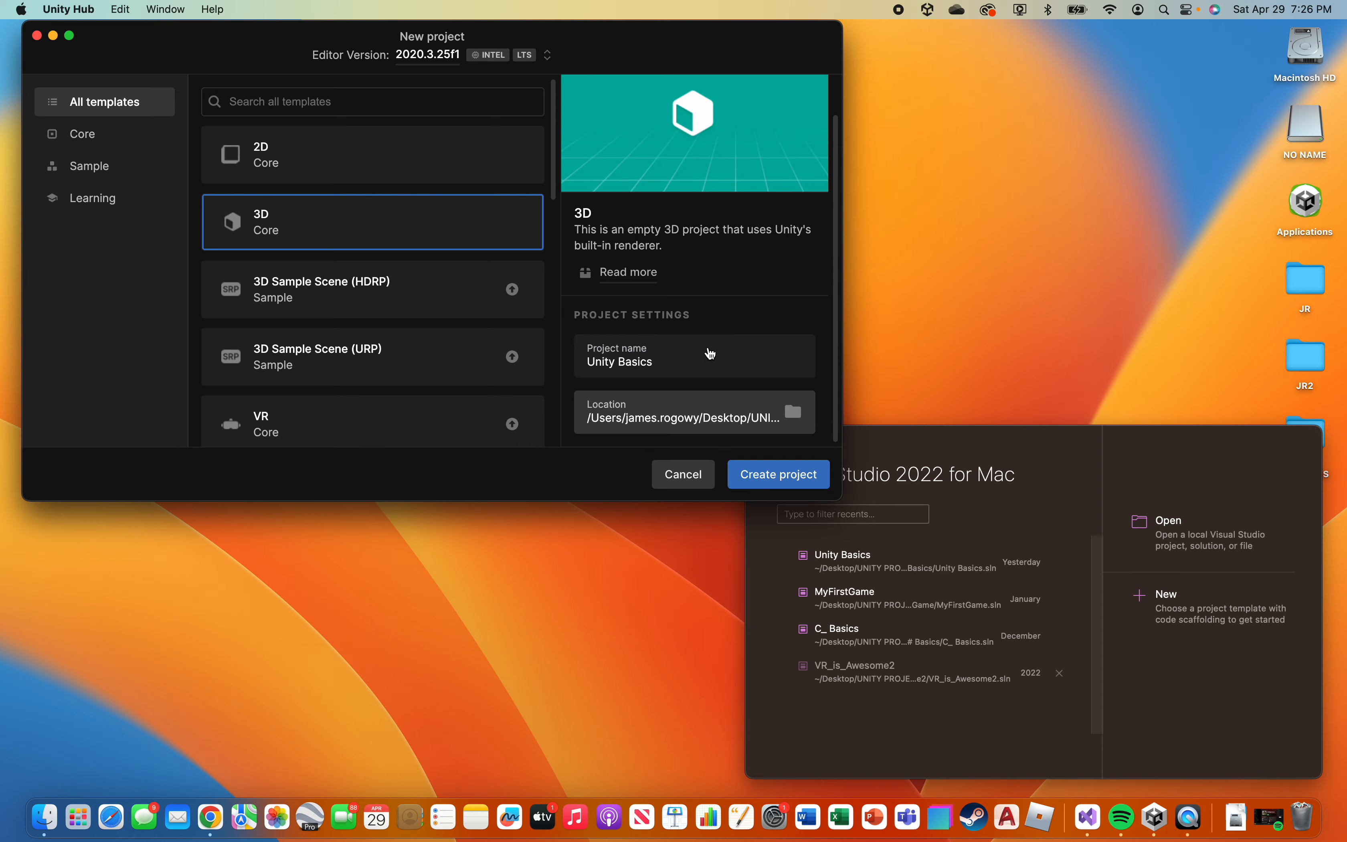
# Step: Browse for the project location and open the UNITY PROJECTS folder on the Desktop
pyautogui.click(796, 413)
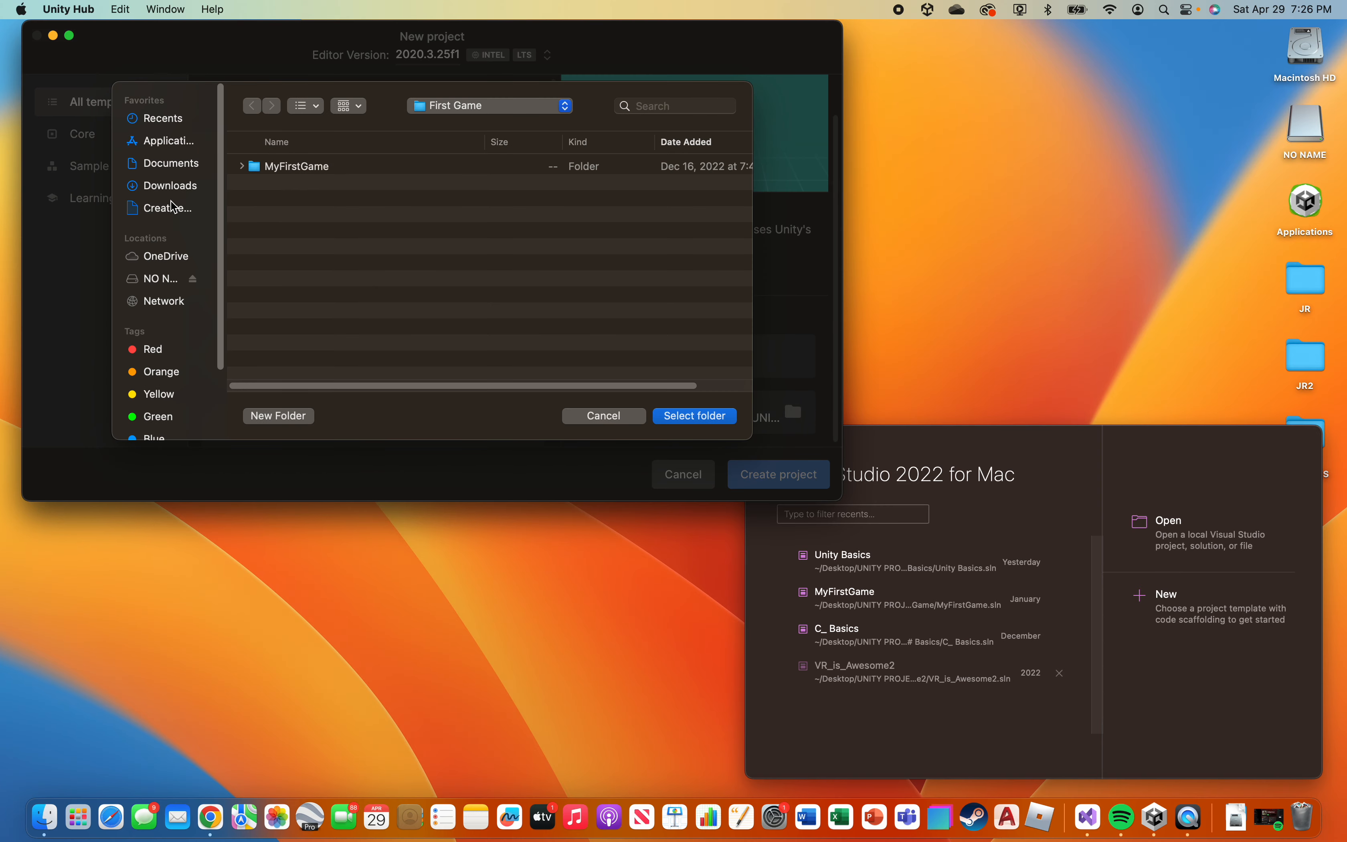
pyautogui.click(501, 112)
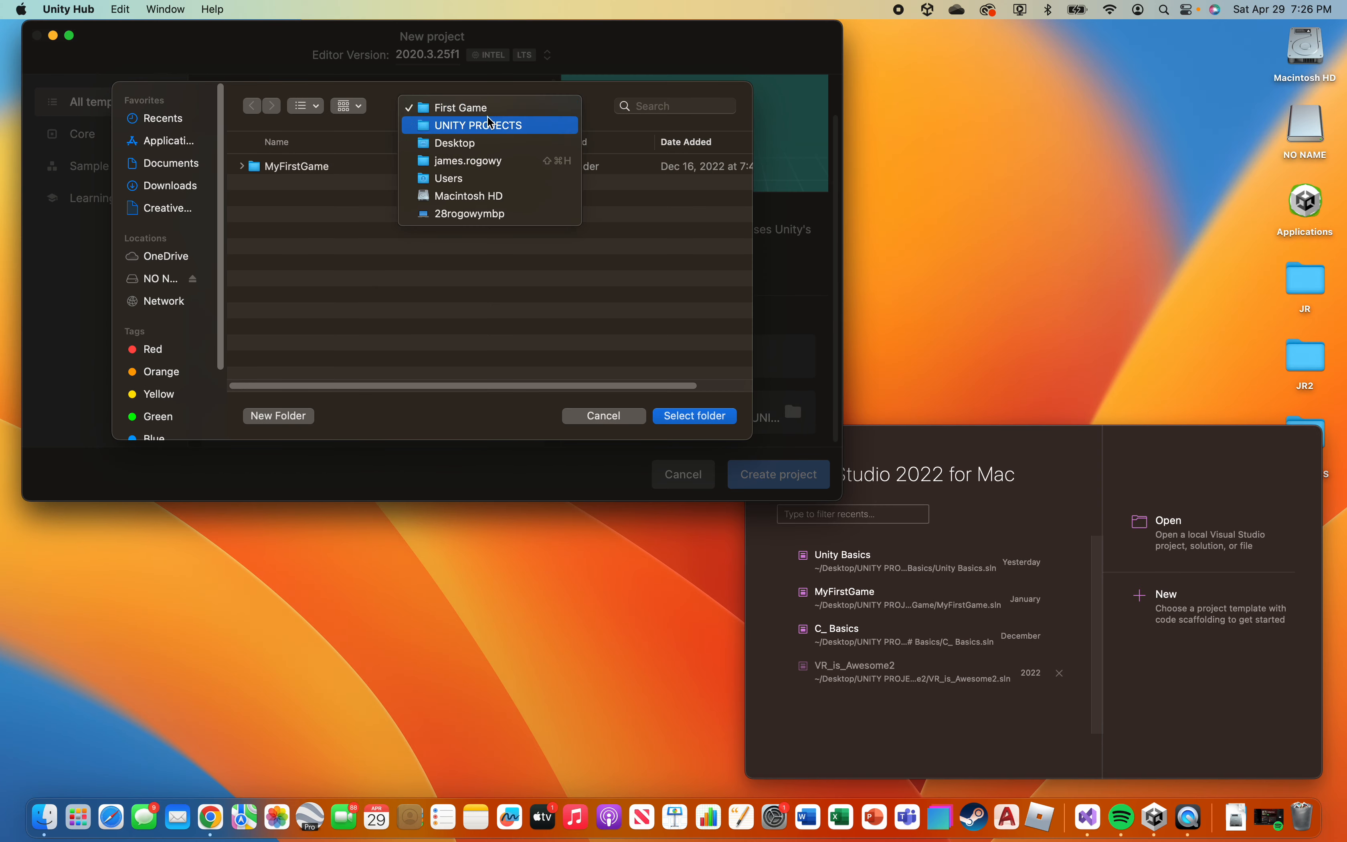
pyautogui.click(470, 140)
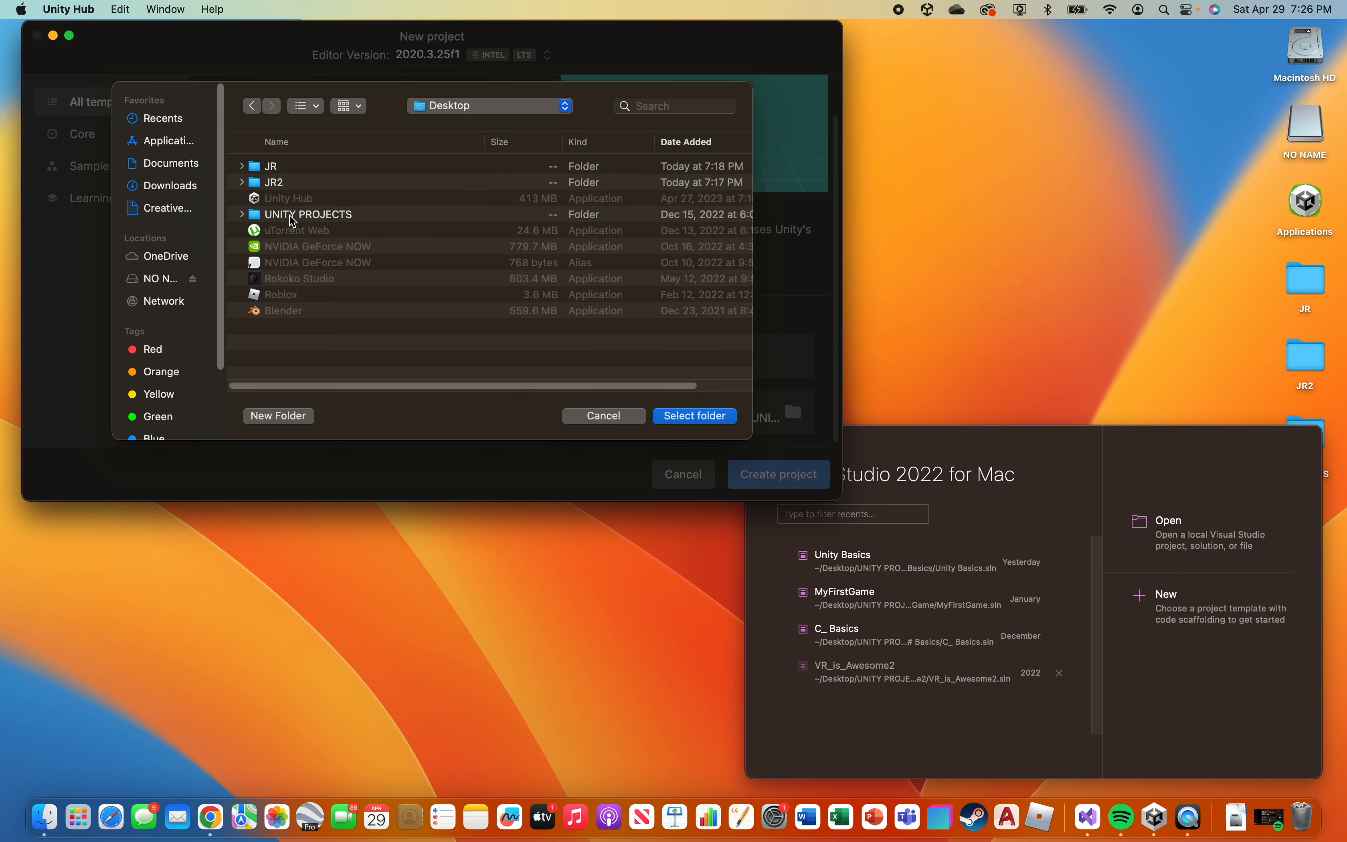
pyautogui.doubleClick(318, 217)
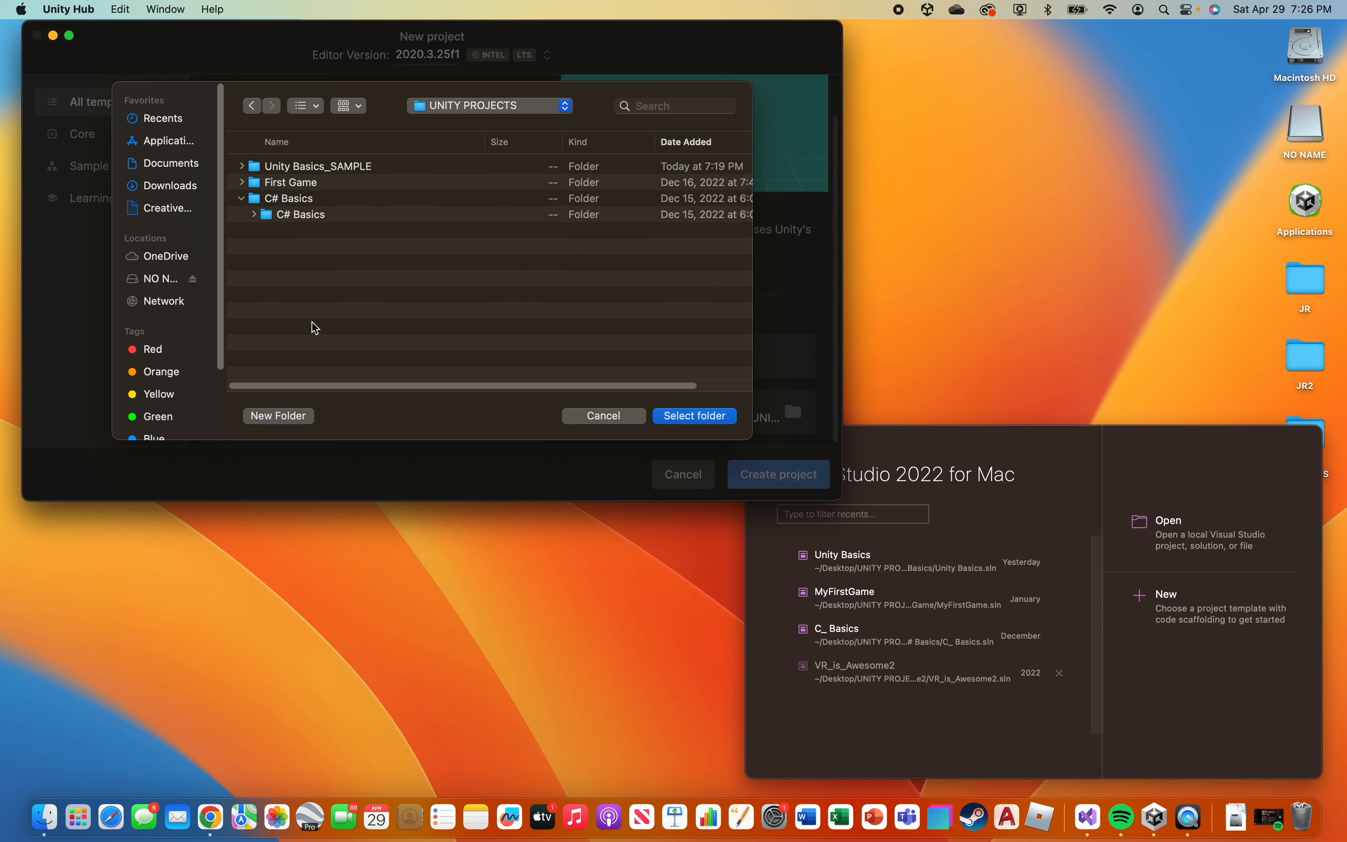
pyautogui.click(269, 418)
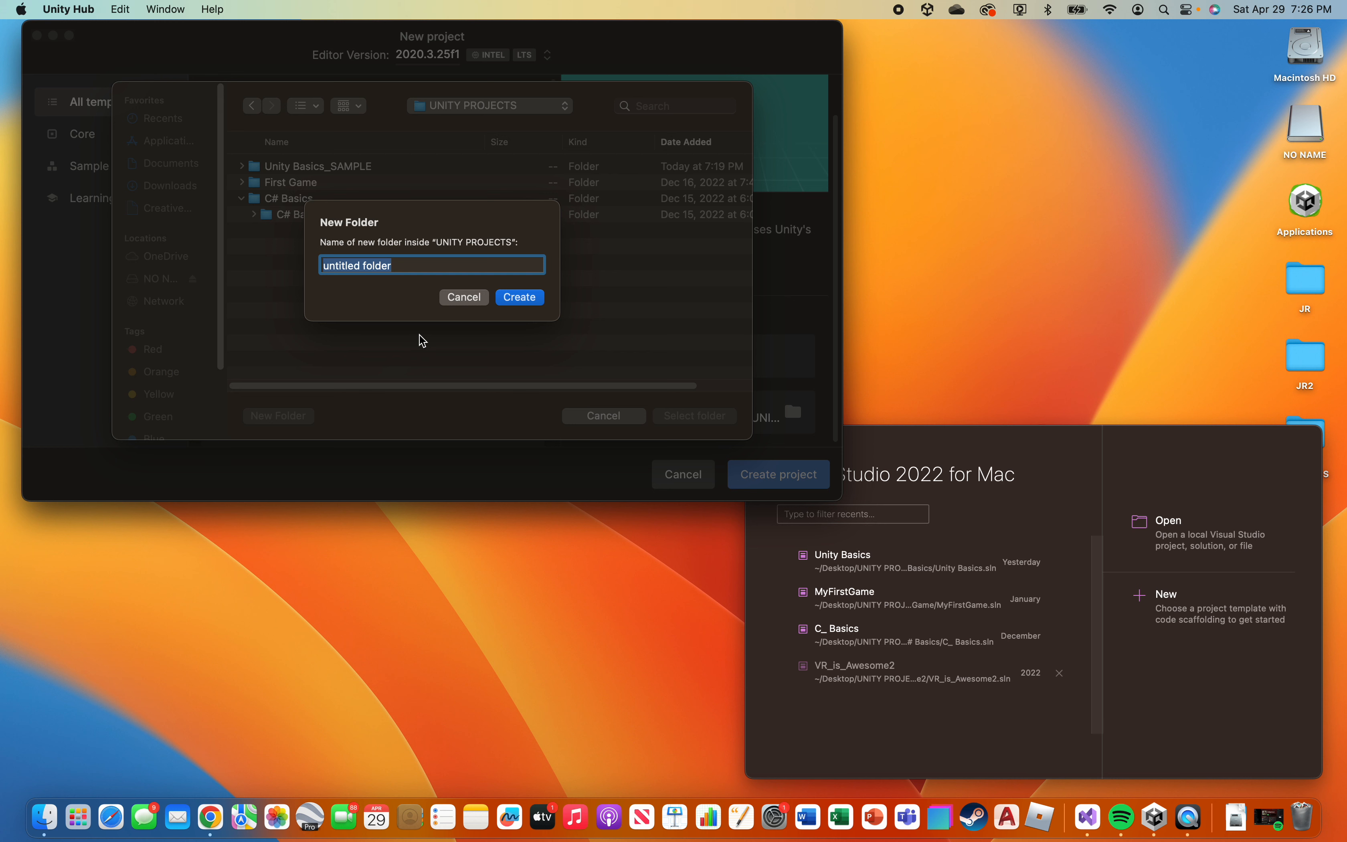
pyautogui.write('Unity Basics')
pyautogui.click(462, 298)
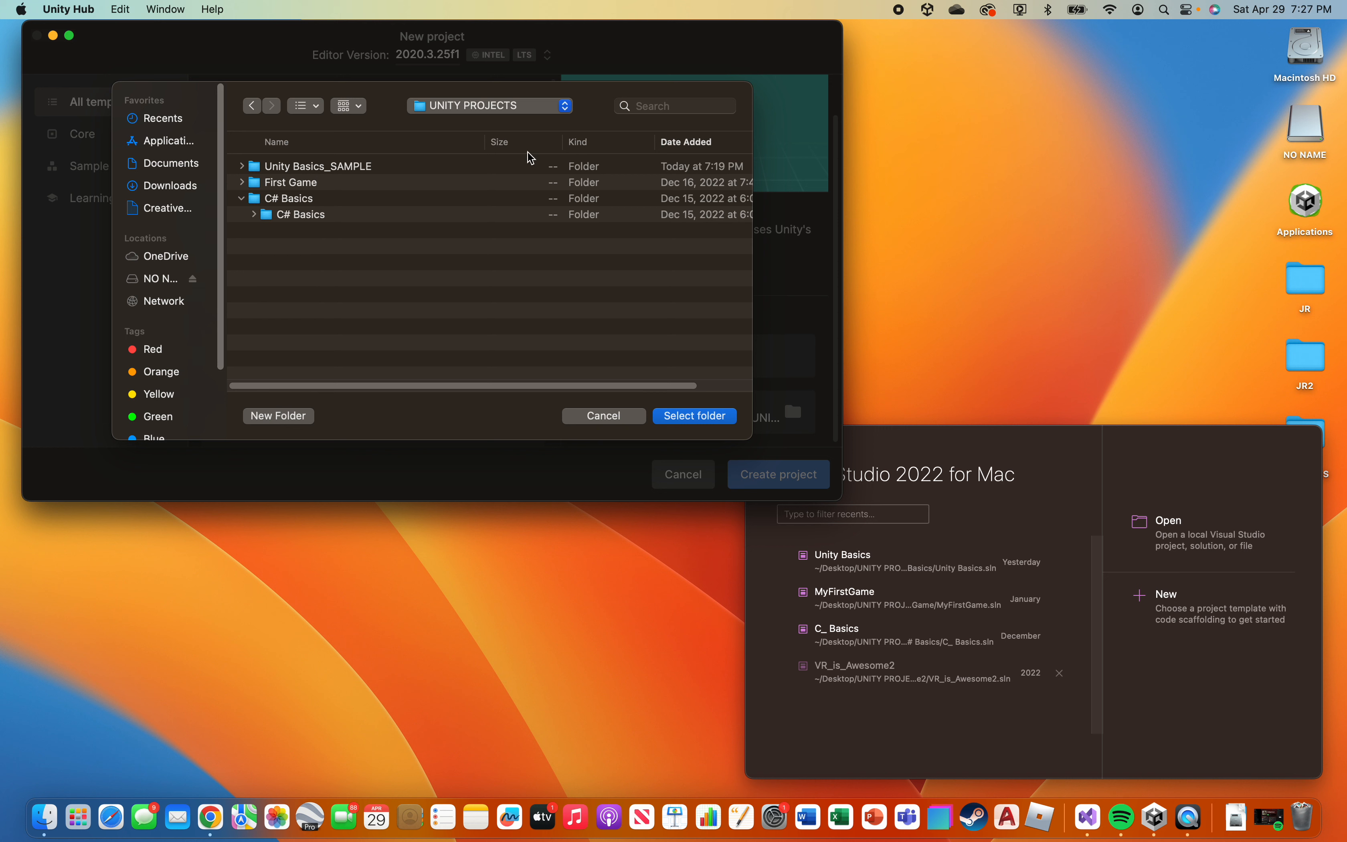
# Step: Choose the UNITY PROJECTS folder as the save location and create the project
pyautogui.click(696, 416)
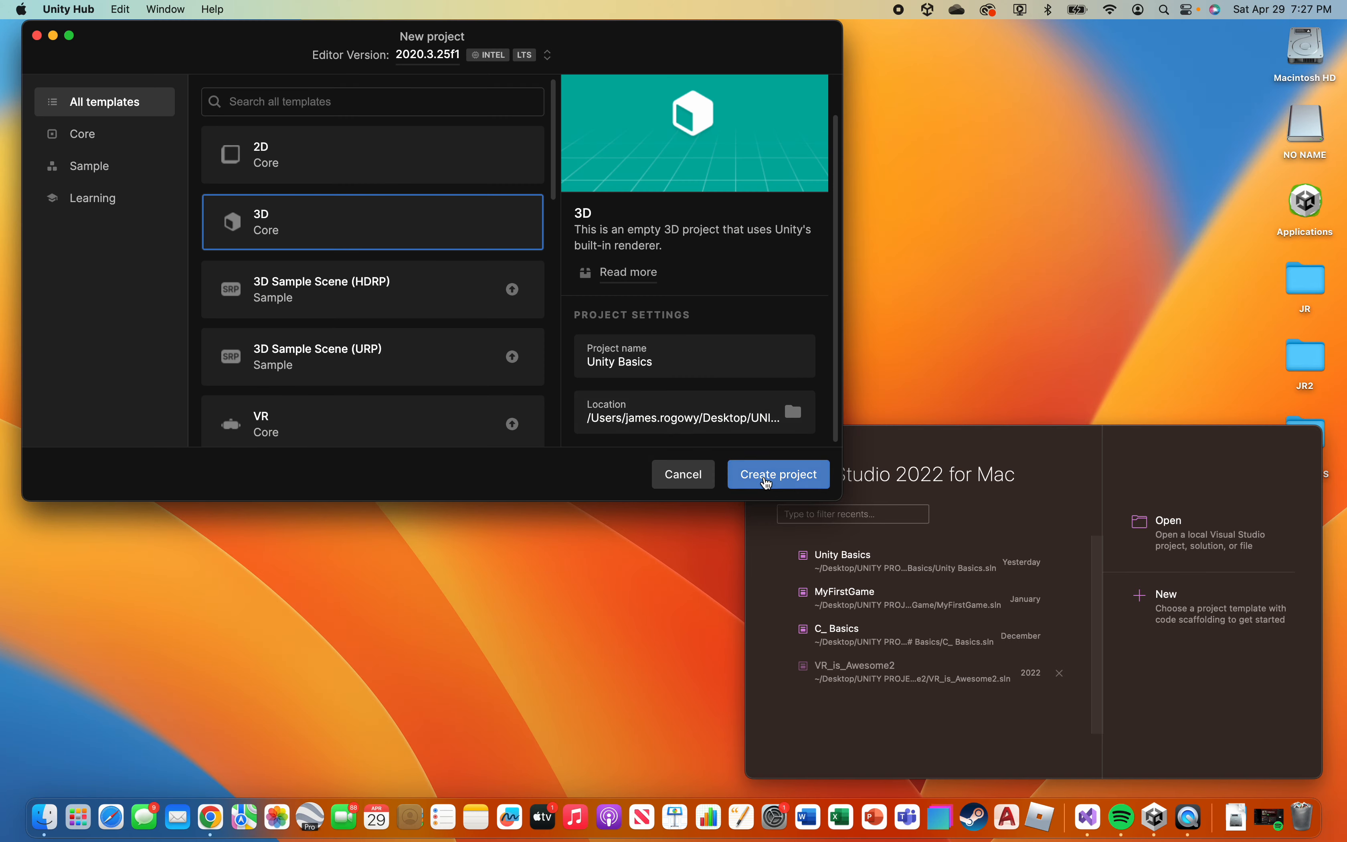
pyautogui.click(778, 474)
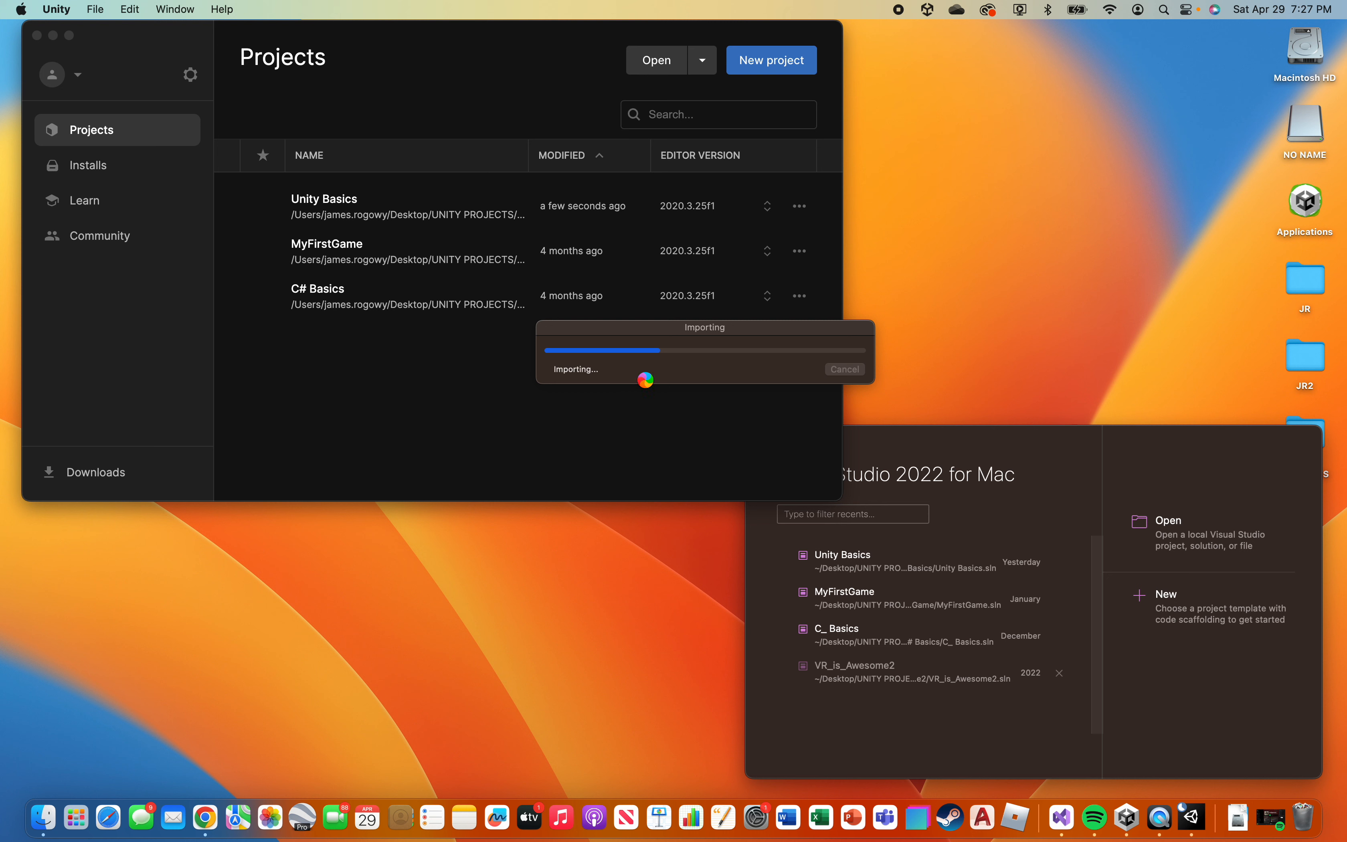
# Step: Bring the loaded Unity Basics project window to the front and close it to return to Unity Hub
pyautogui.moveTo(1045, 436); pyautogui.dragTo(956, 442)
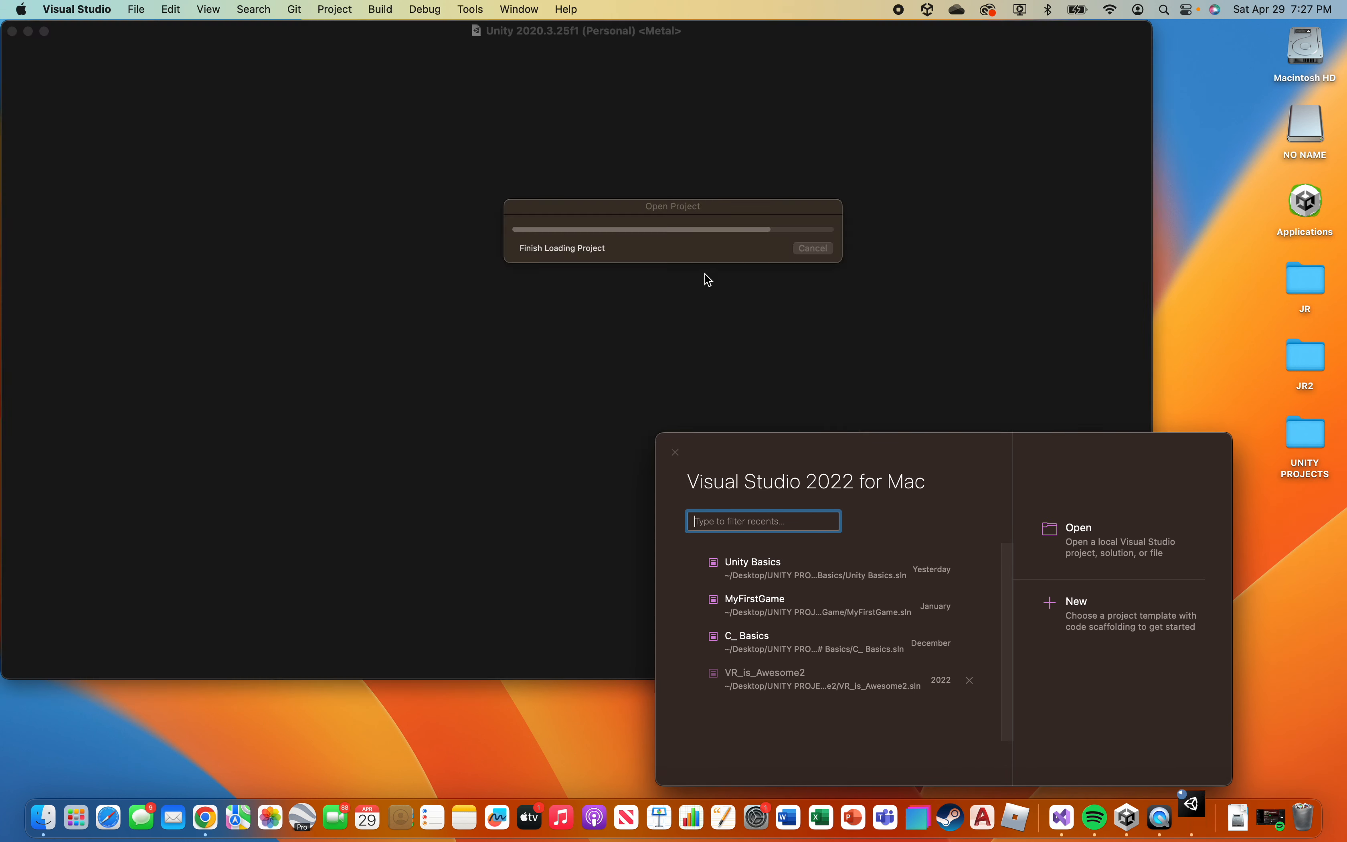
pyautogui.click(380, 29)
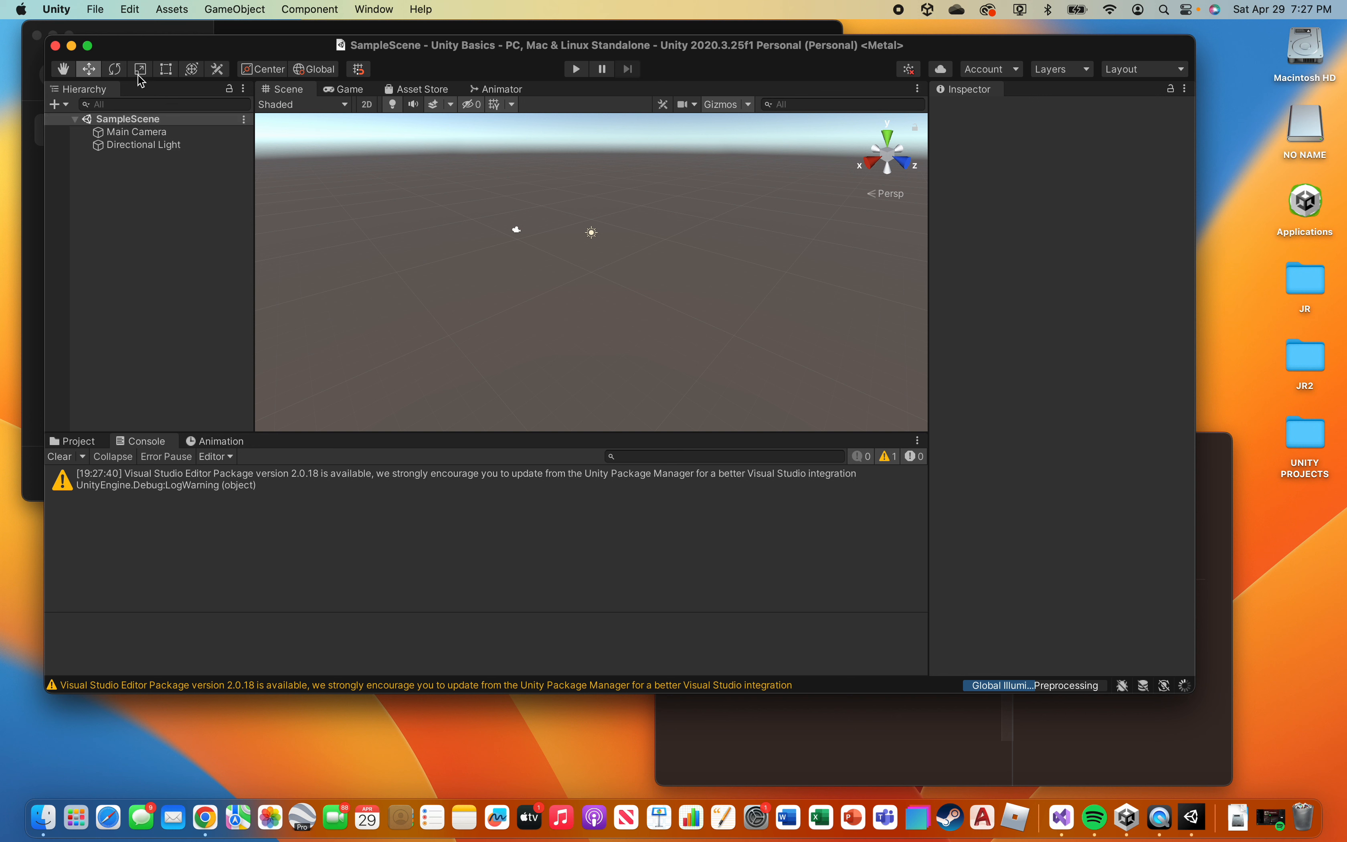
pyautogui.click(56, 46)
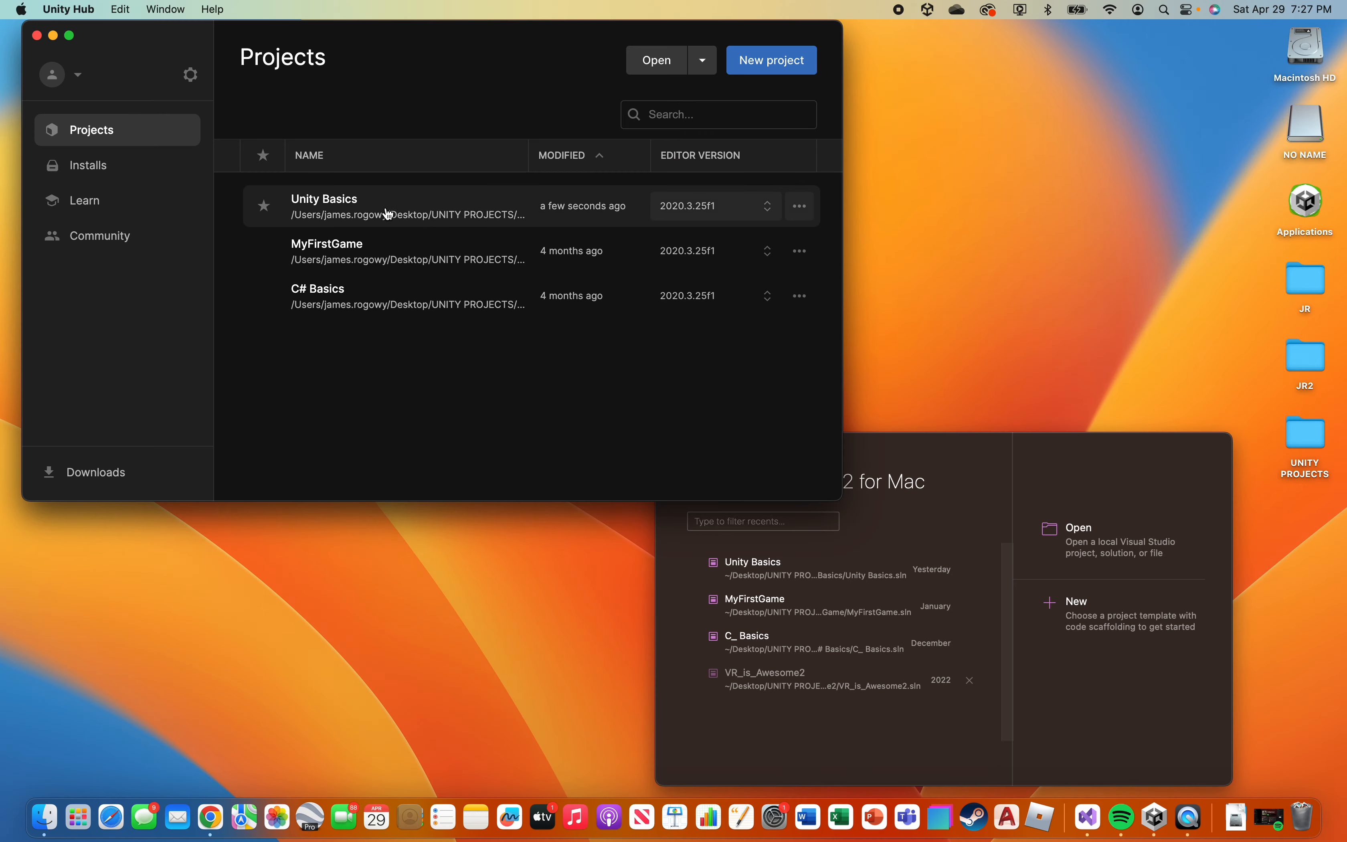
# Step: Switch the Unity Basics project to editor version 2022.2.17f1, open it despite the version mismatch, and enlarge the editor window across the screen
pyautogui.click(766, 208)
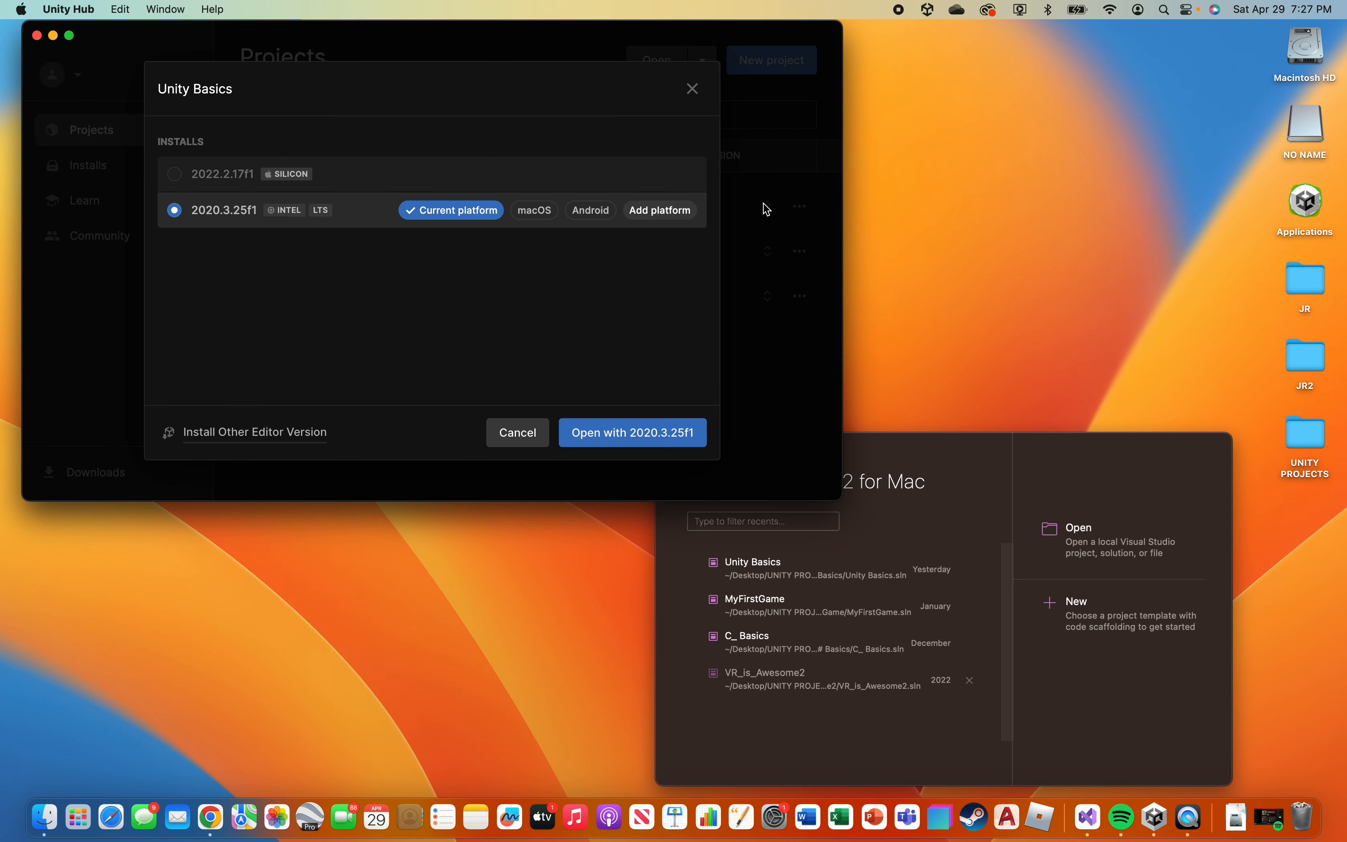
pyautogui.click(195, 182)
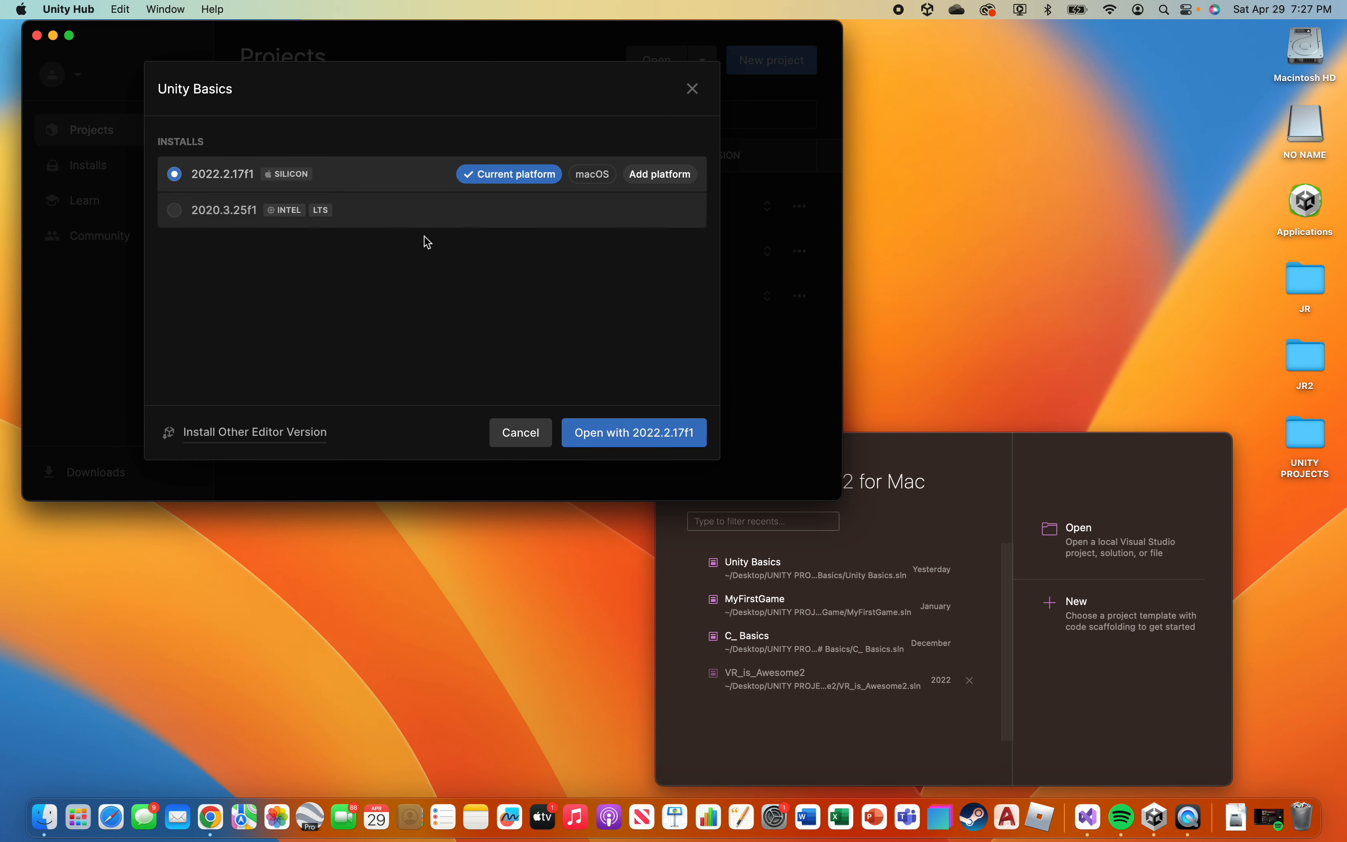
pyautogui.click(613, 436)
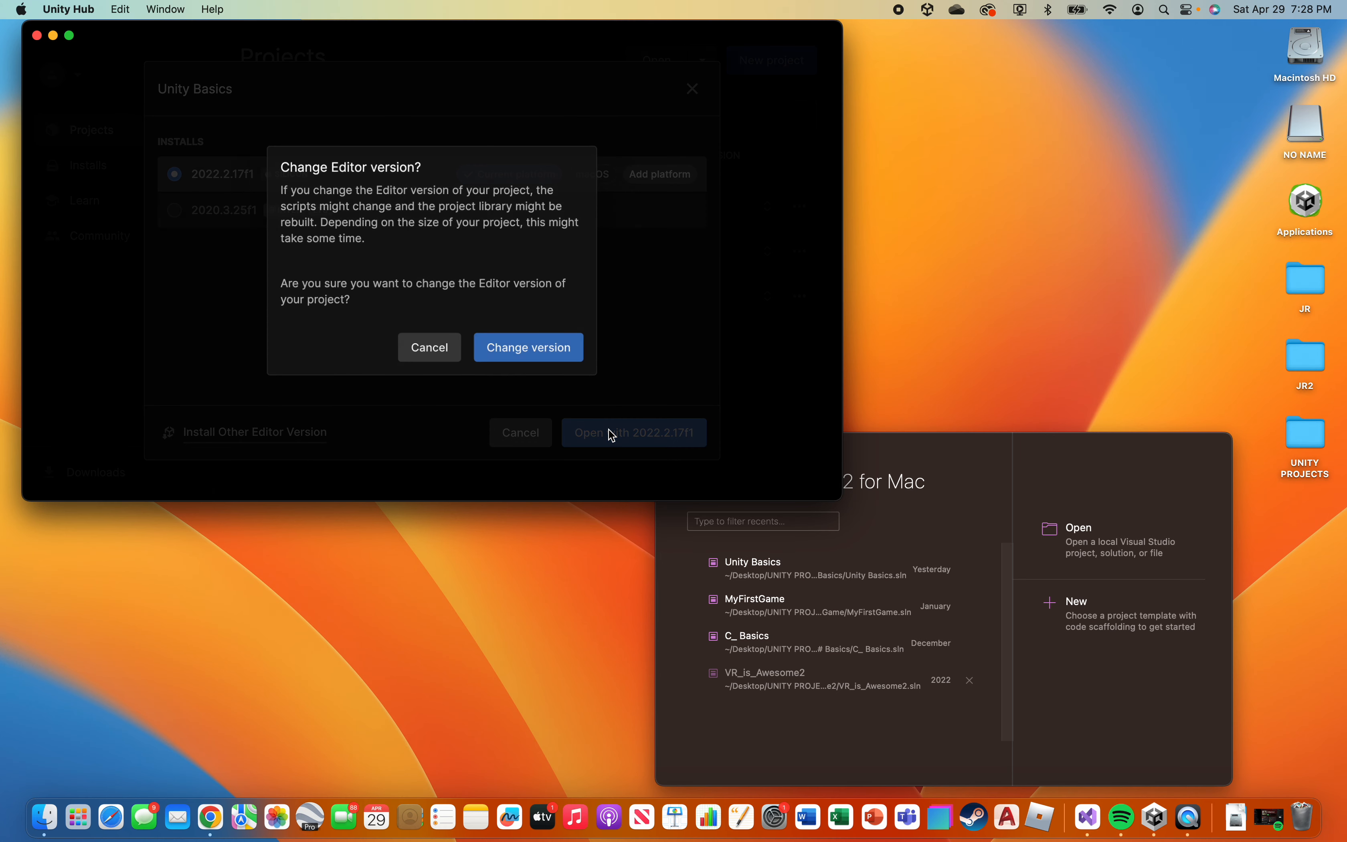
pyautogui.click(533, 351)
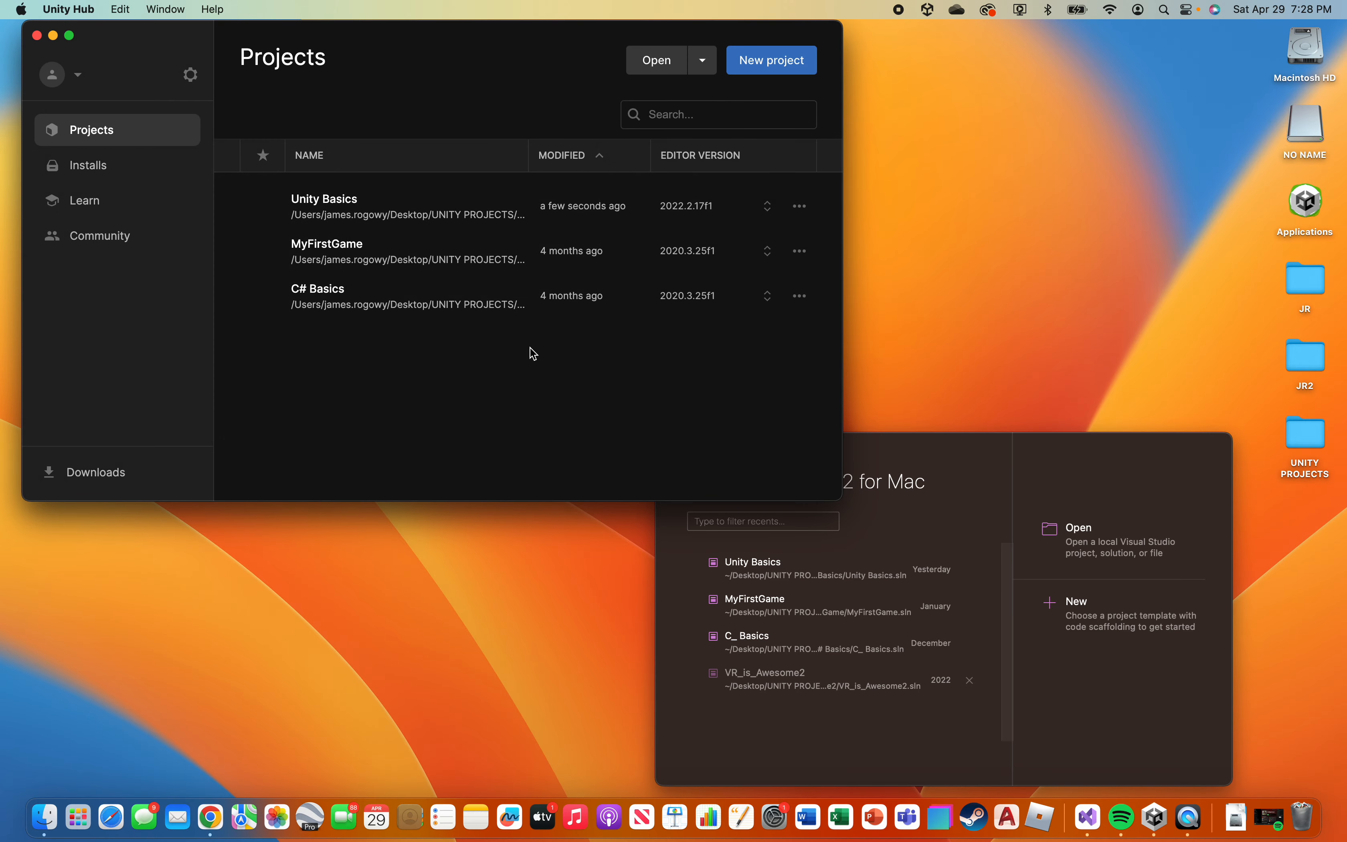
pyautogui.click(536, 209)
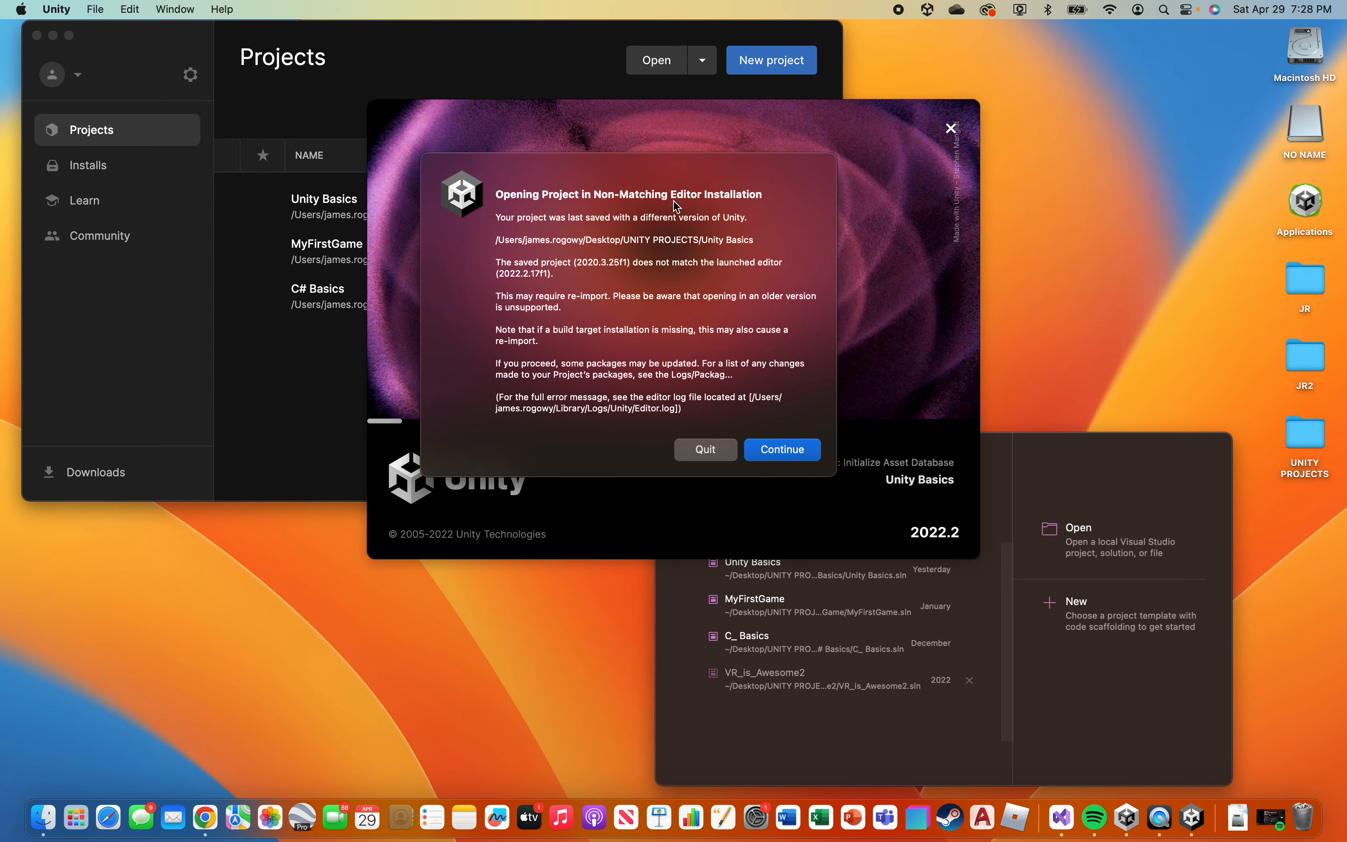
pyautogui.click(770, 451)
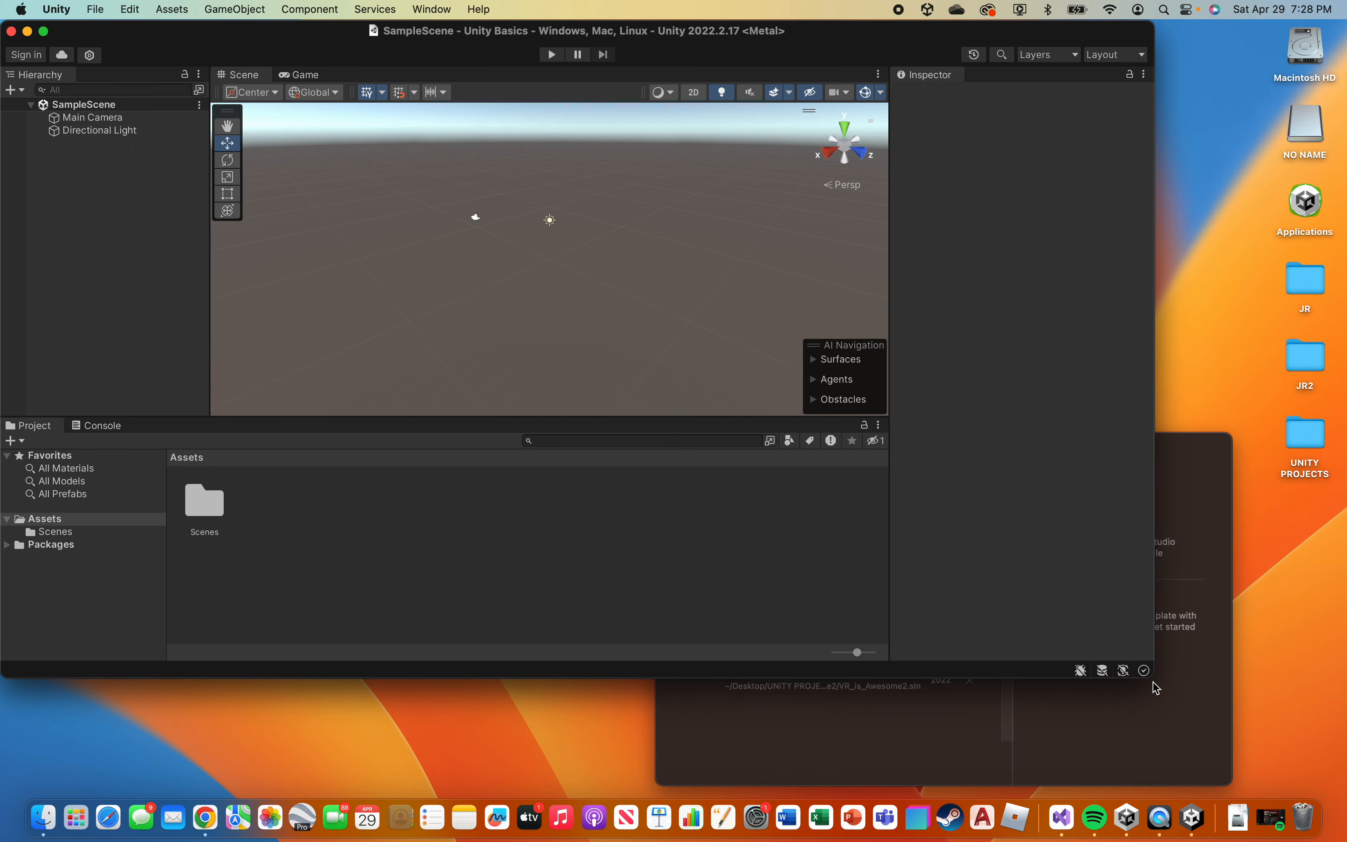
pyautogui.moveTo(1156, 677); pyautogui.dragTo(1341, 779)
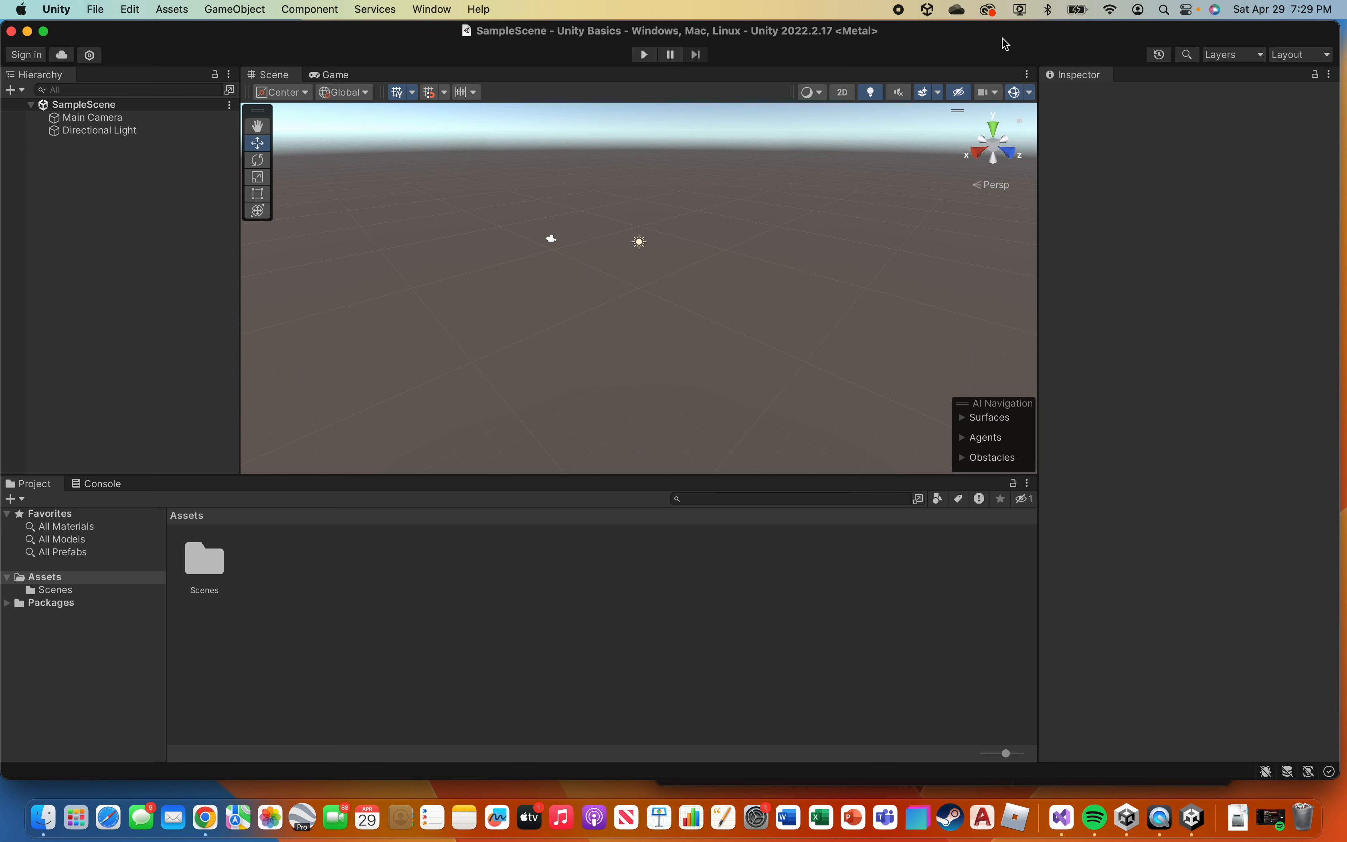
# Step: Examine the Unity Basics project folder and its Assets subfolder inside UNITY PROJECTS on the Desktop, and bring the editor window back into full view
pyautogui.moveTo(1007, 44); pyautogui.dragTo(784, 44)
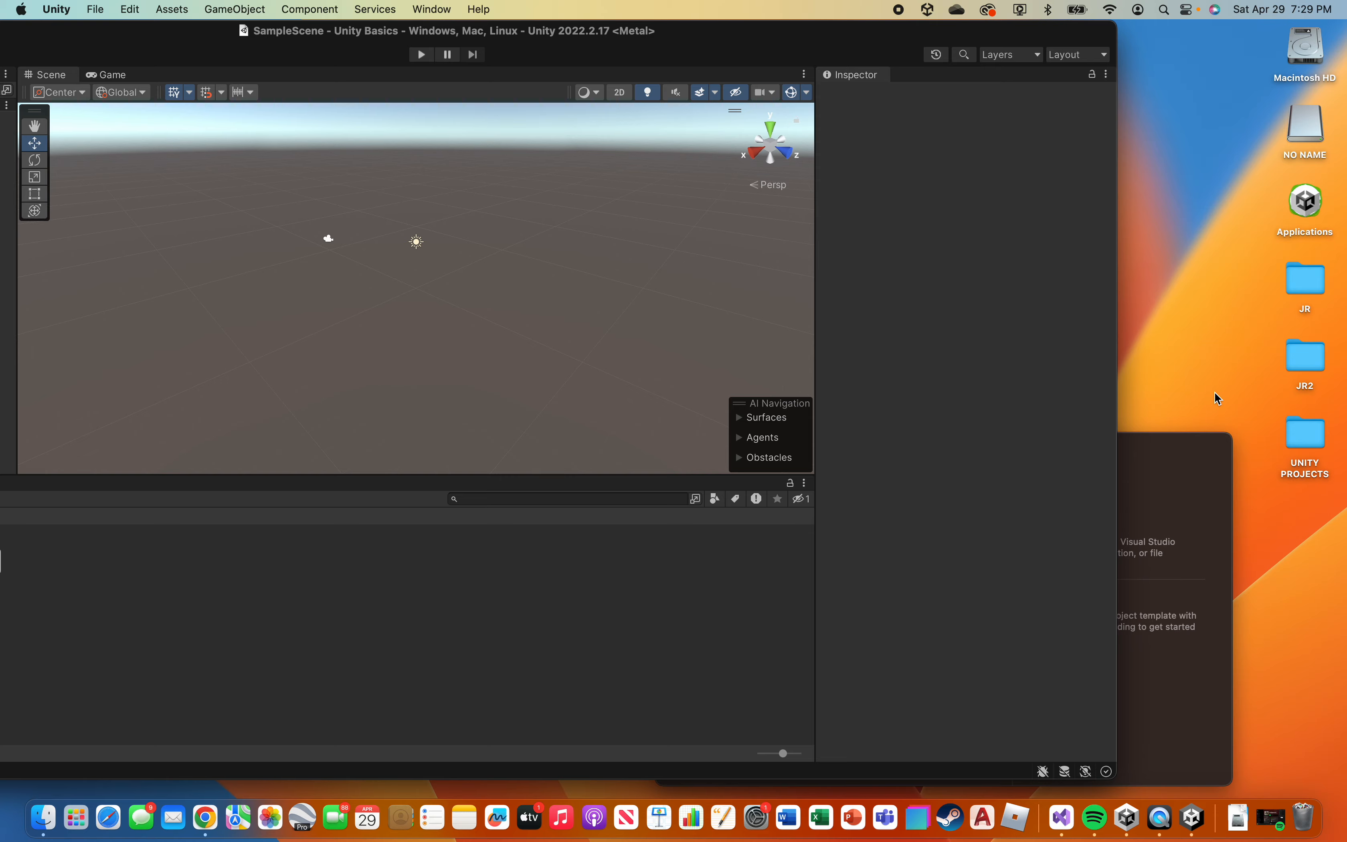
pyautogui.doubleClick(1307, 437)
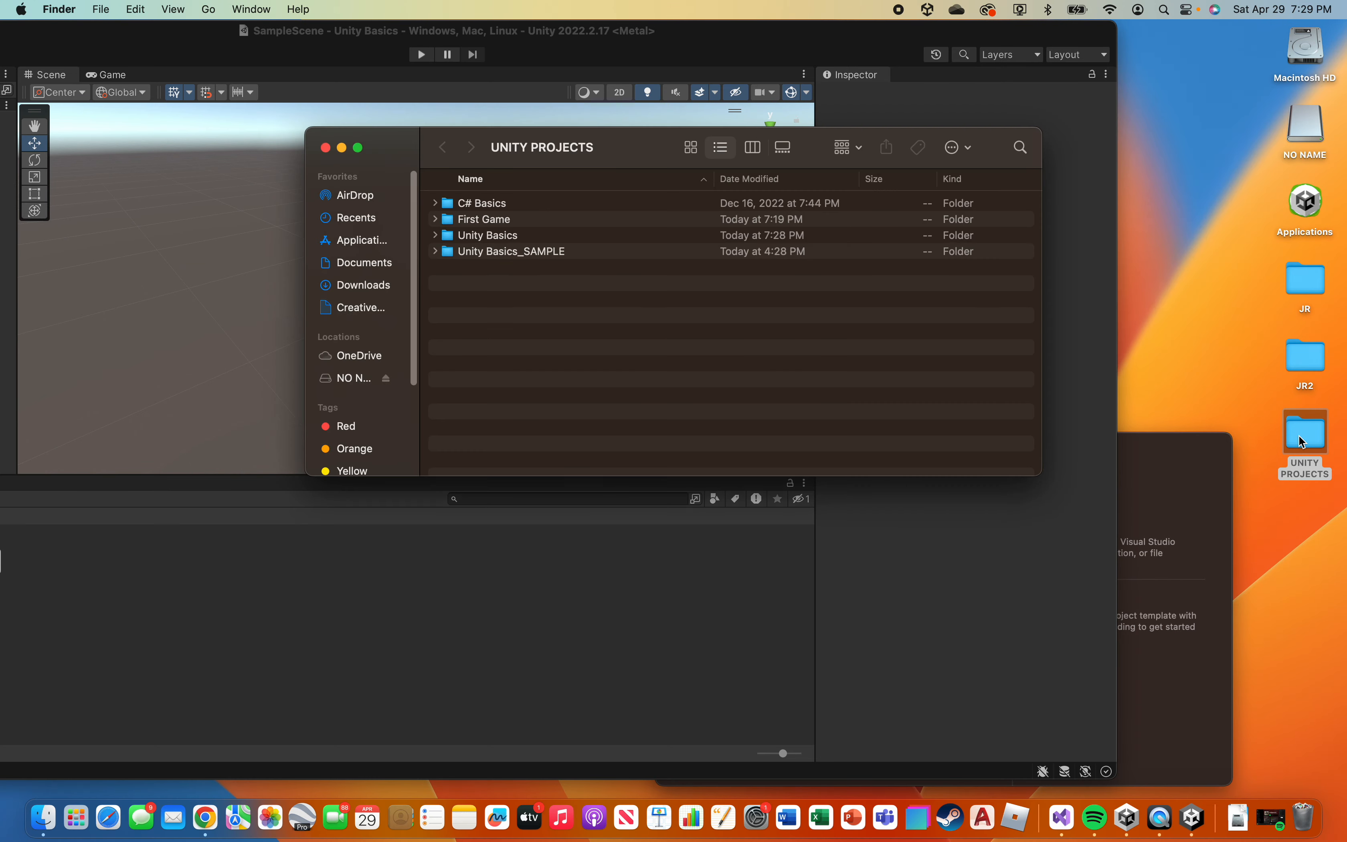
pyautogui.doubleClick(481, 236)
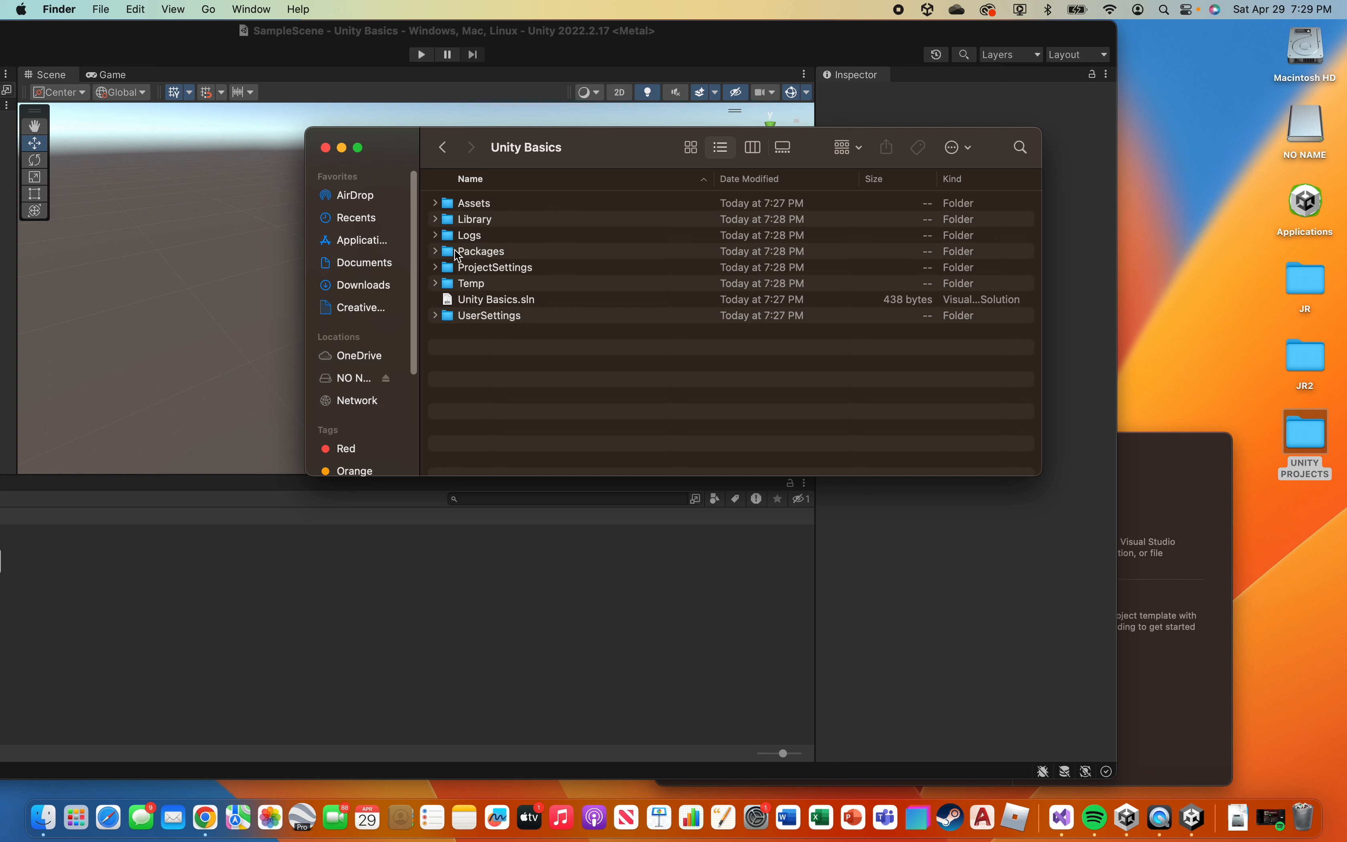
pyautogui.doubleClick(469, 210)
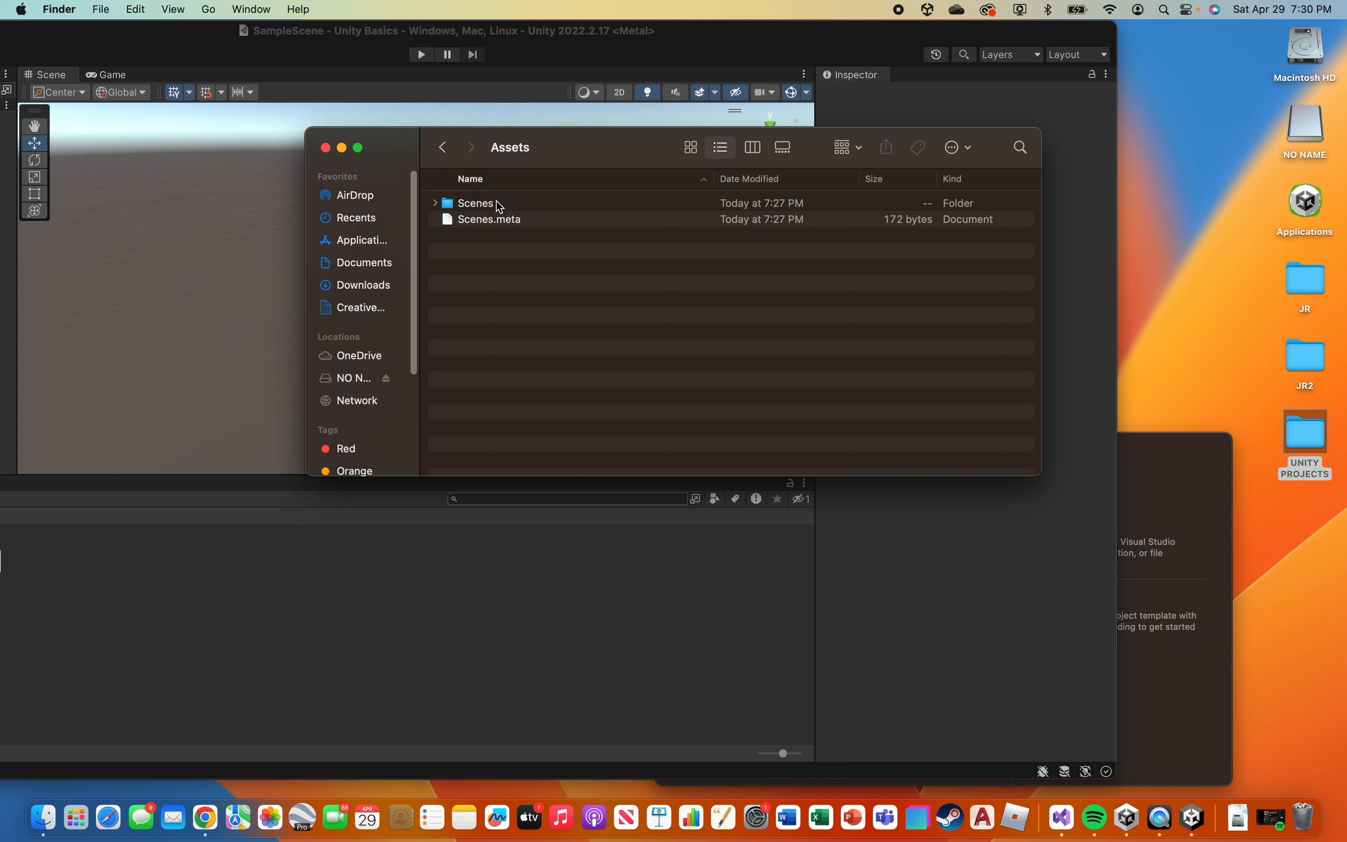
pyautogui.click(443, 148)
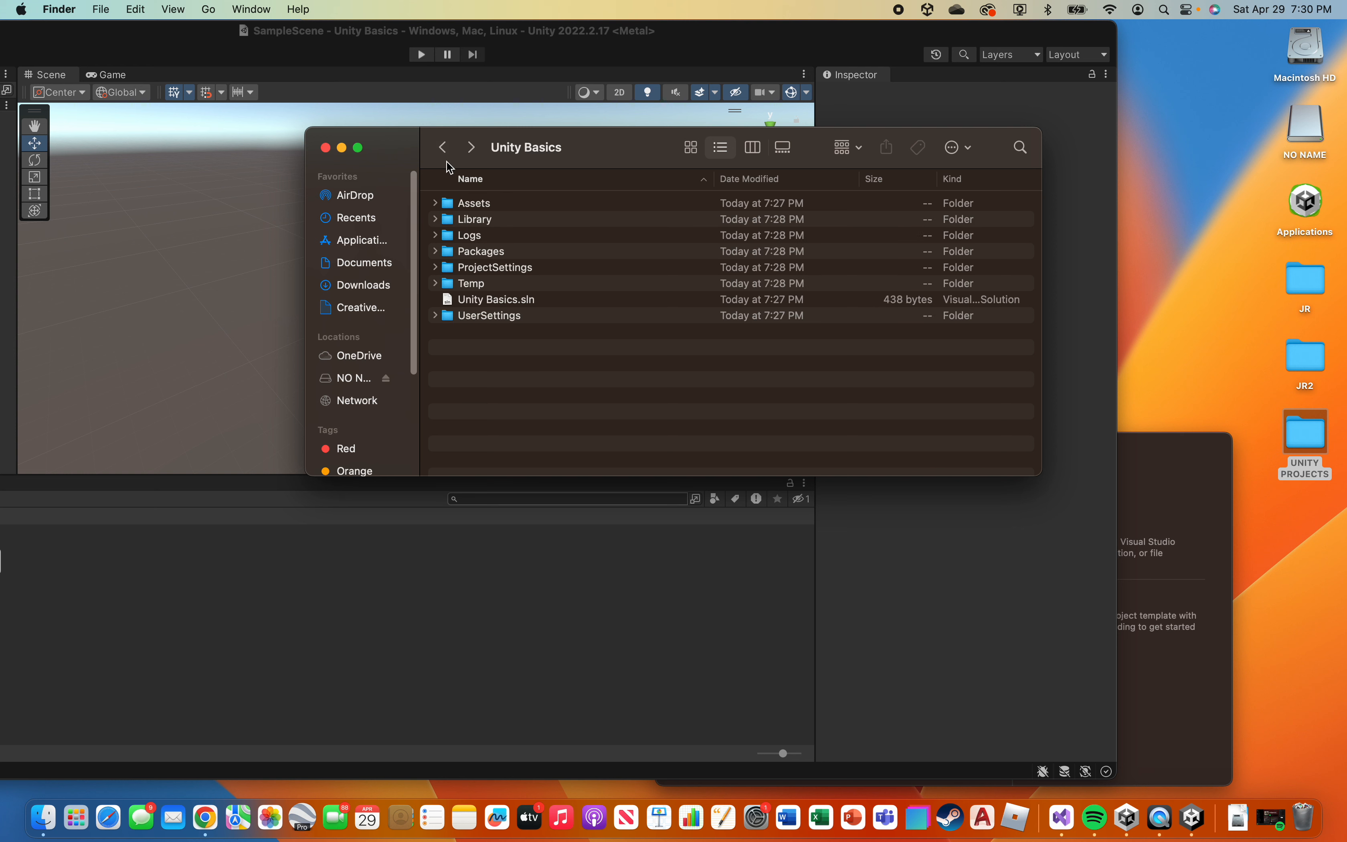
pyautogui.click(327, 148)
pyautogui.click(211, 48)
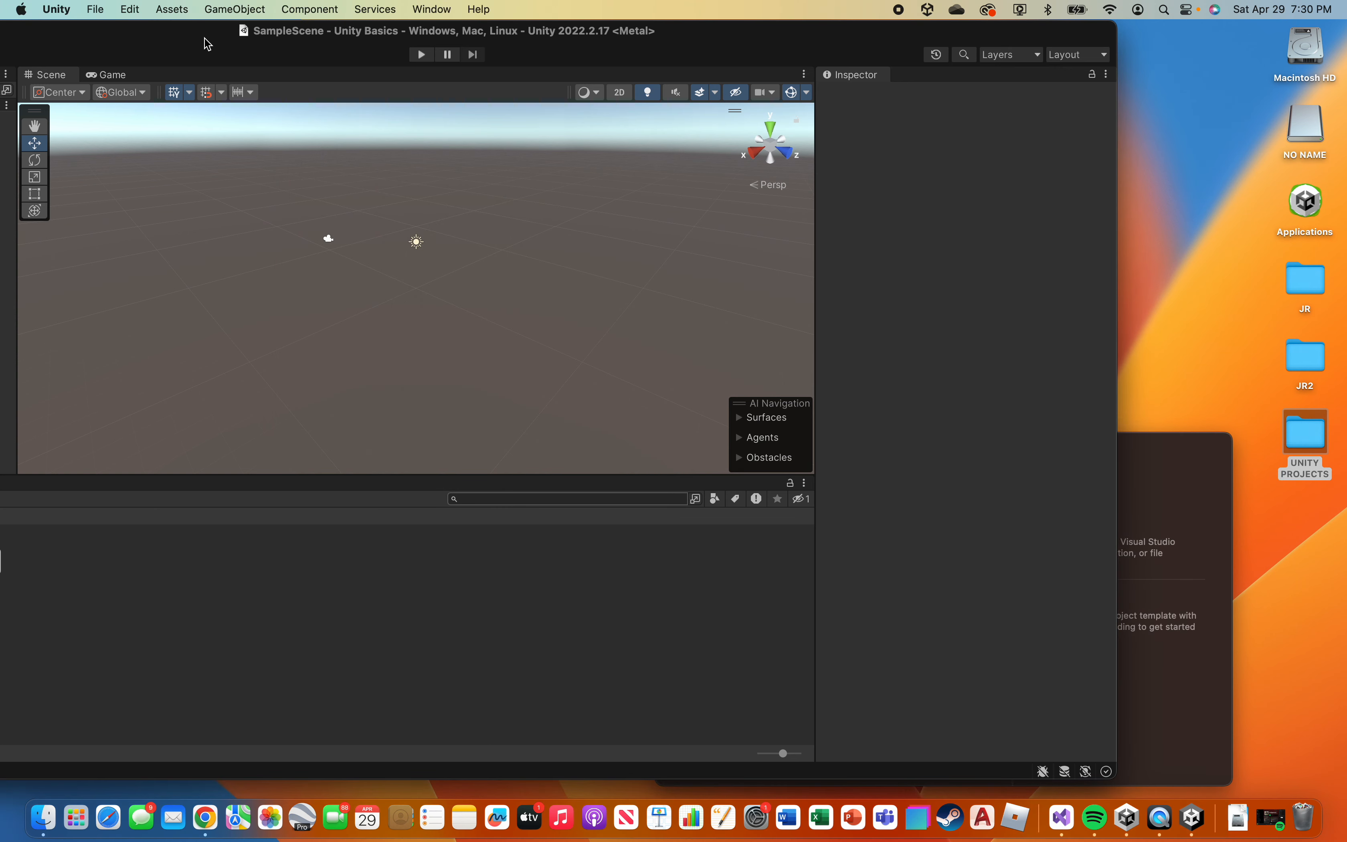
pyautogui.moveTo(208, 44); pyautogui.dragTo(449, 28)
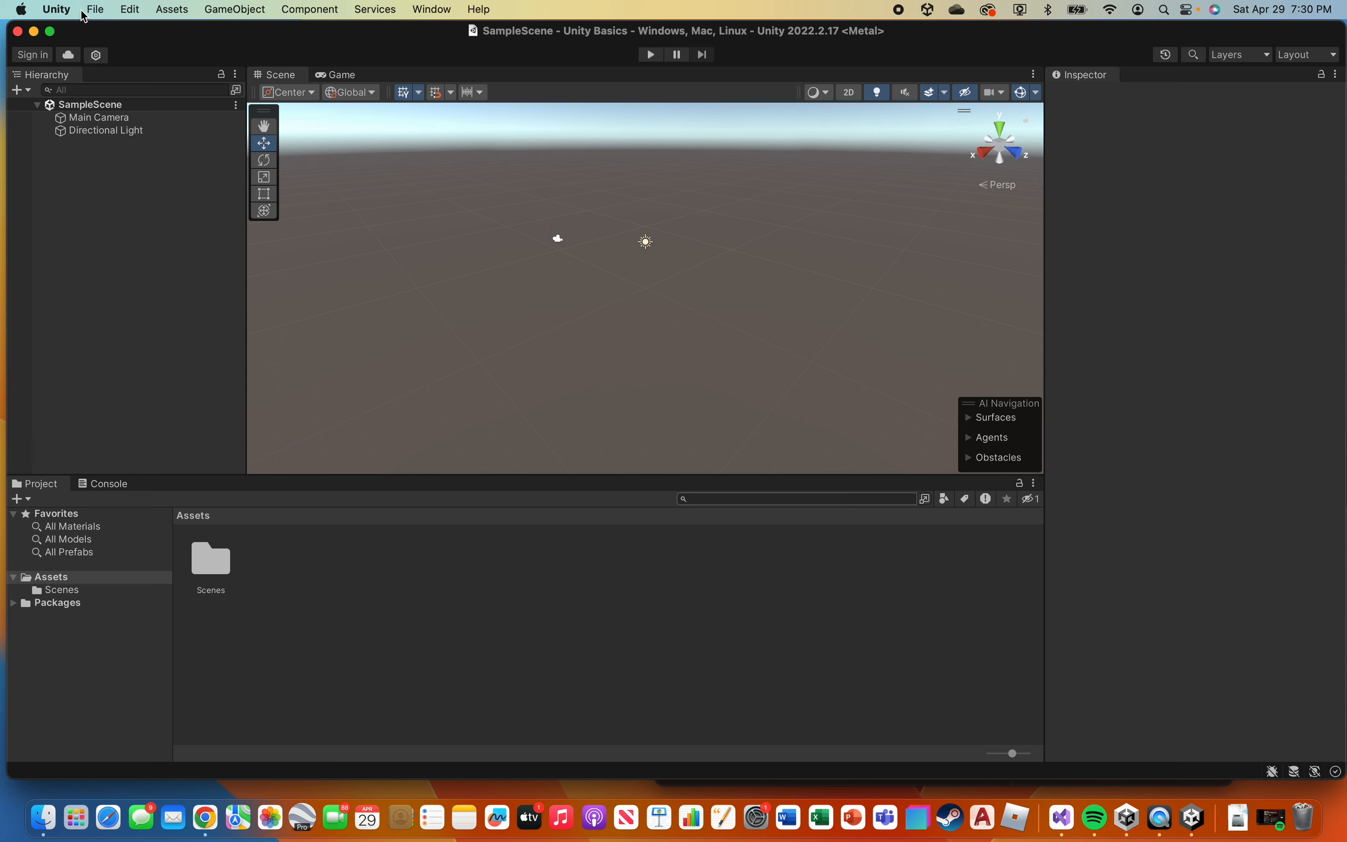
# Step: Open the Unity editor settings and examine the available External Script Editor choices under External Tools
pyautogui.click(62, 9)
pyautogui.moveTo(96, 8)
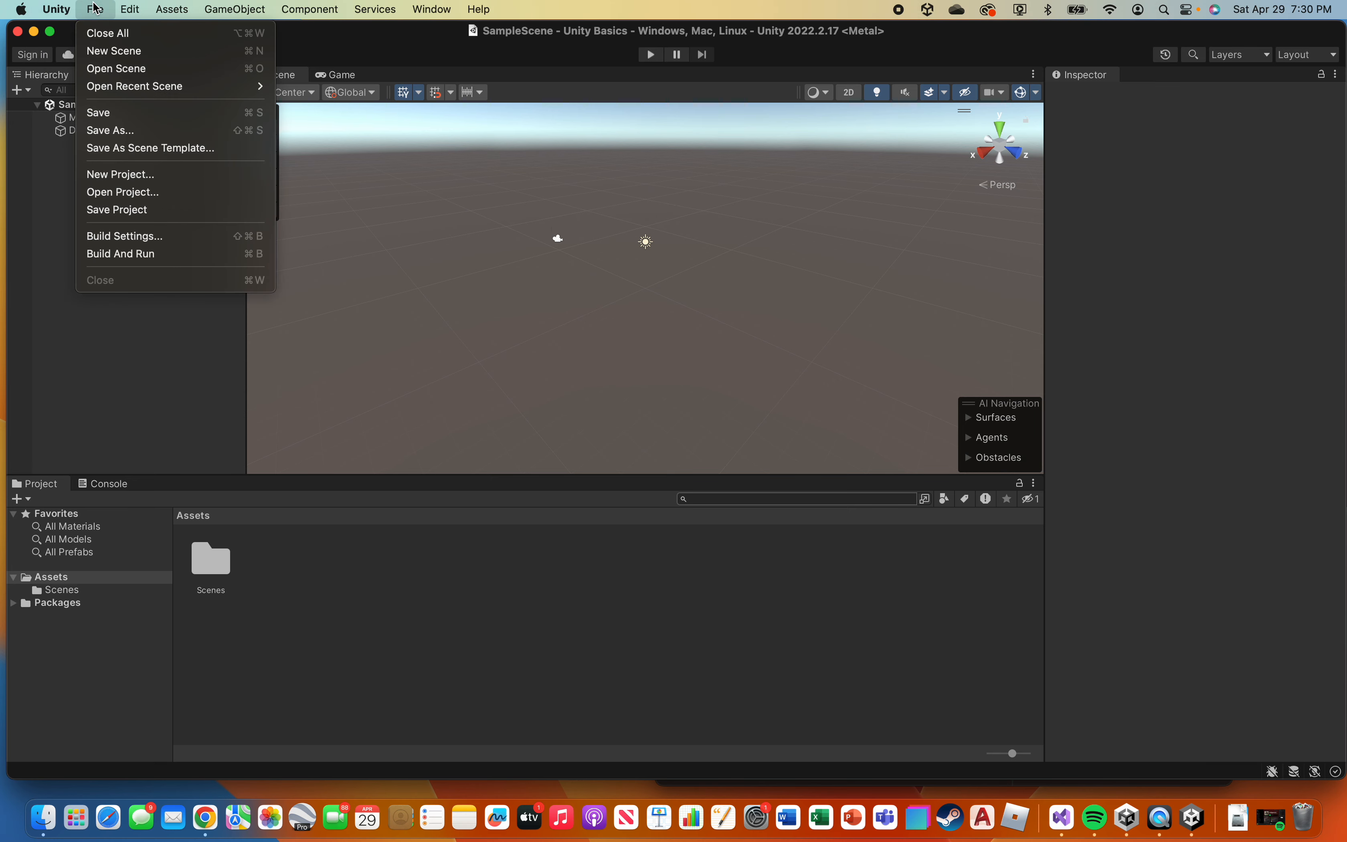
pyautogui.moveTo(139, 6)
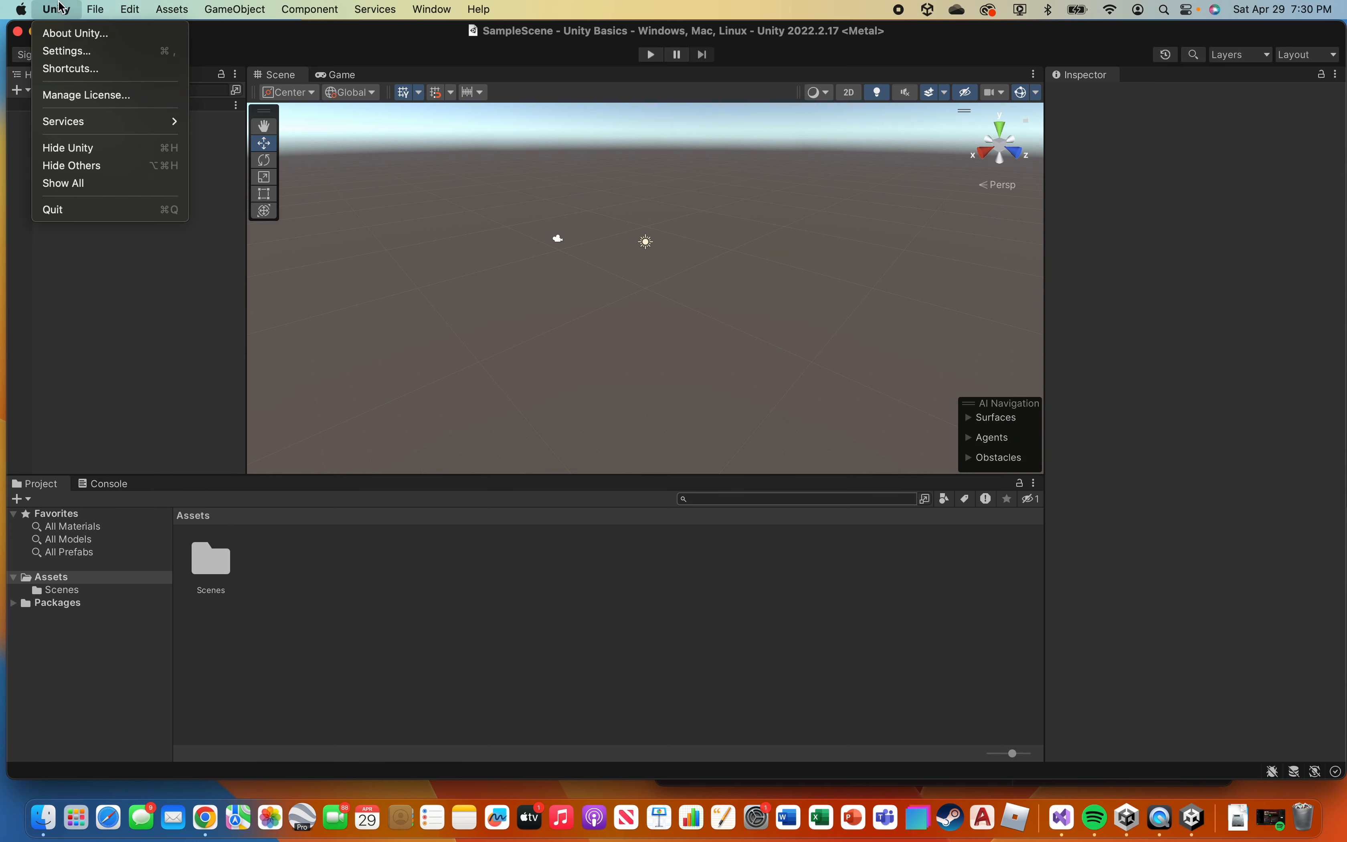
pyautogui.click(75, 51)
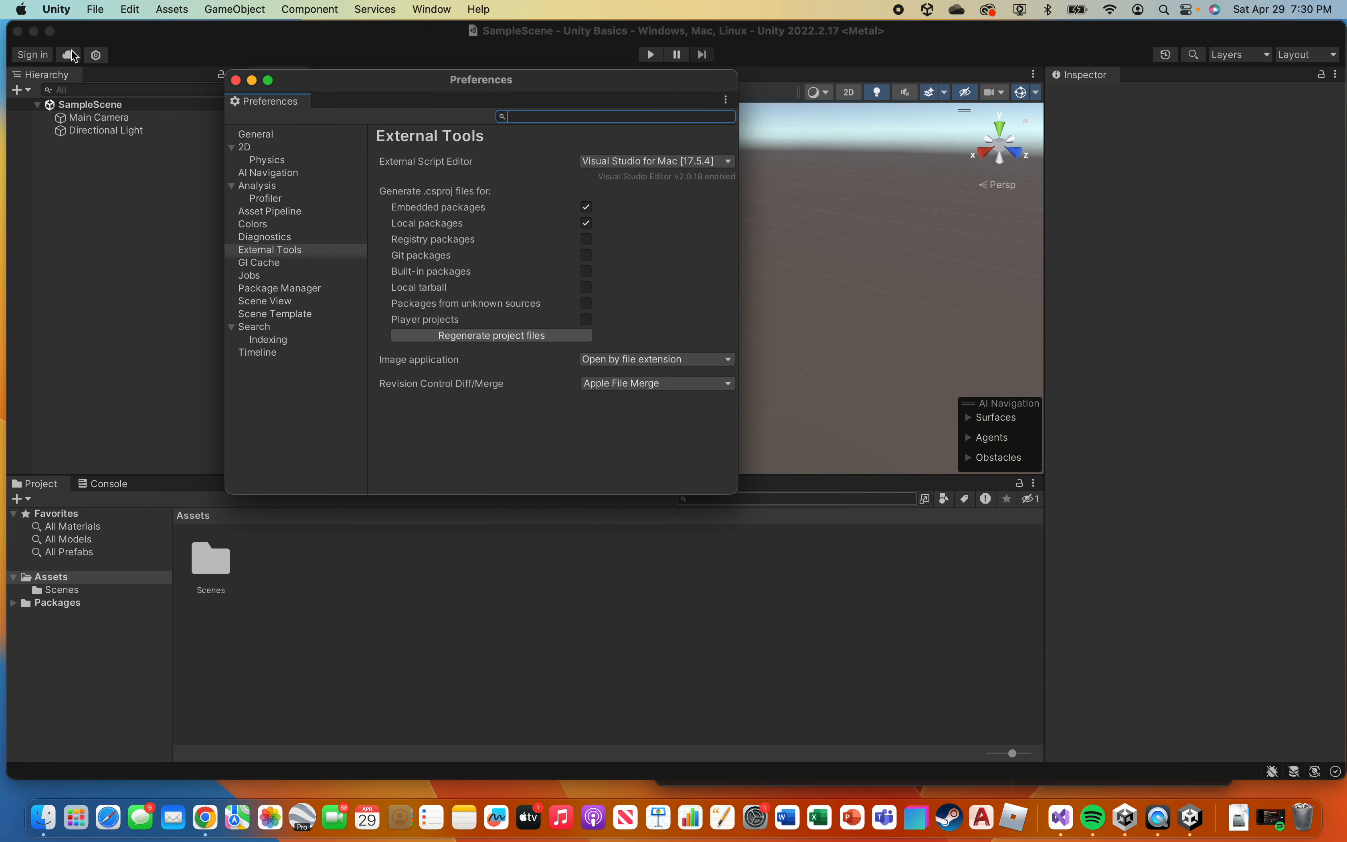
pyautogui.moveTo(376, 83); pyautogui.dragTo(460, 148)
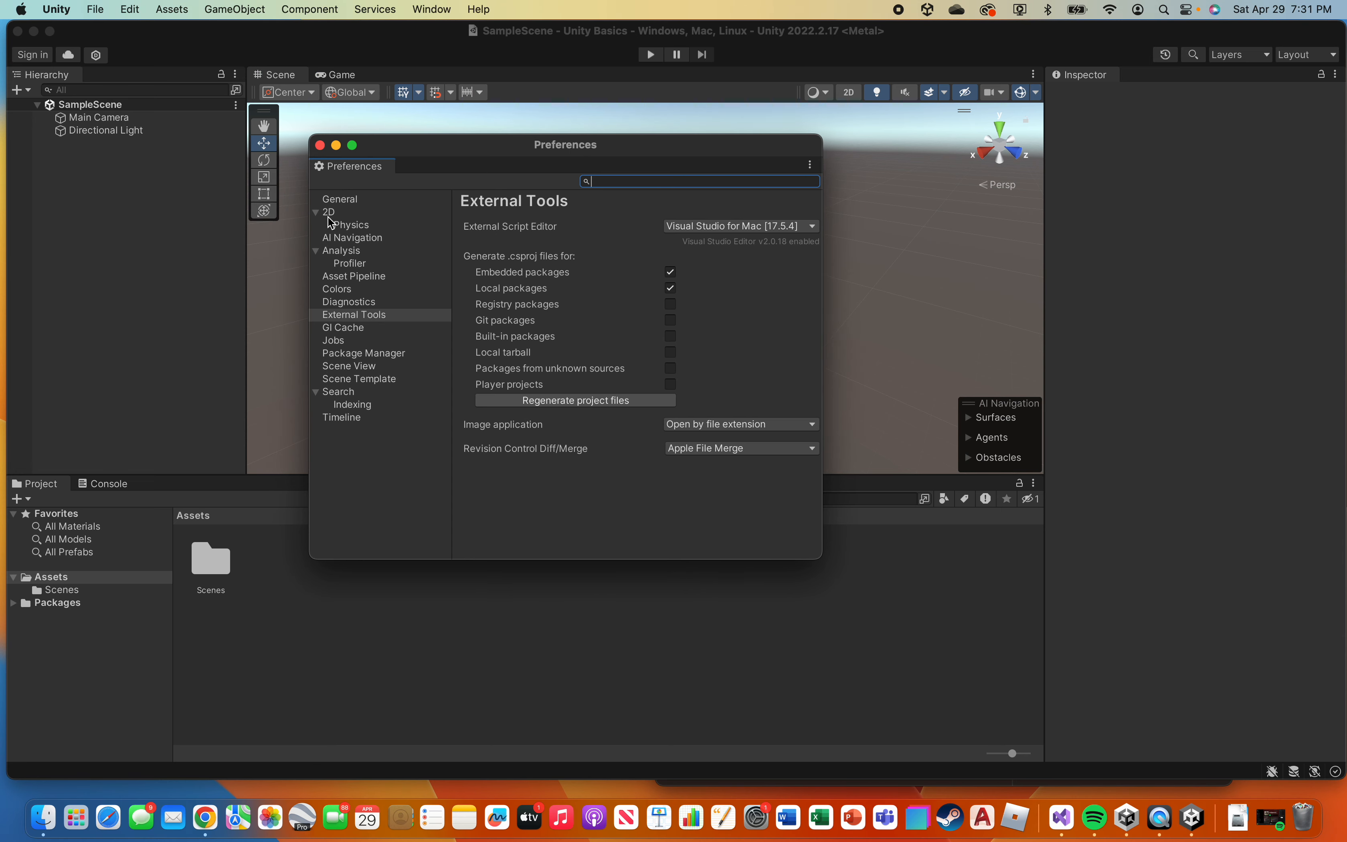
pyautogui.click(351, 317)
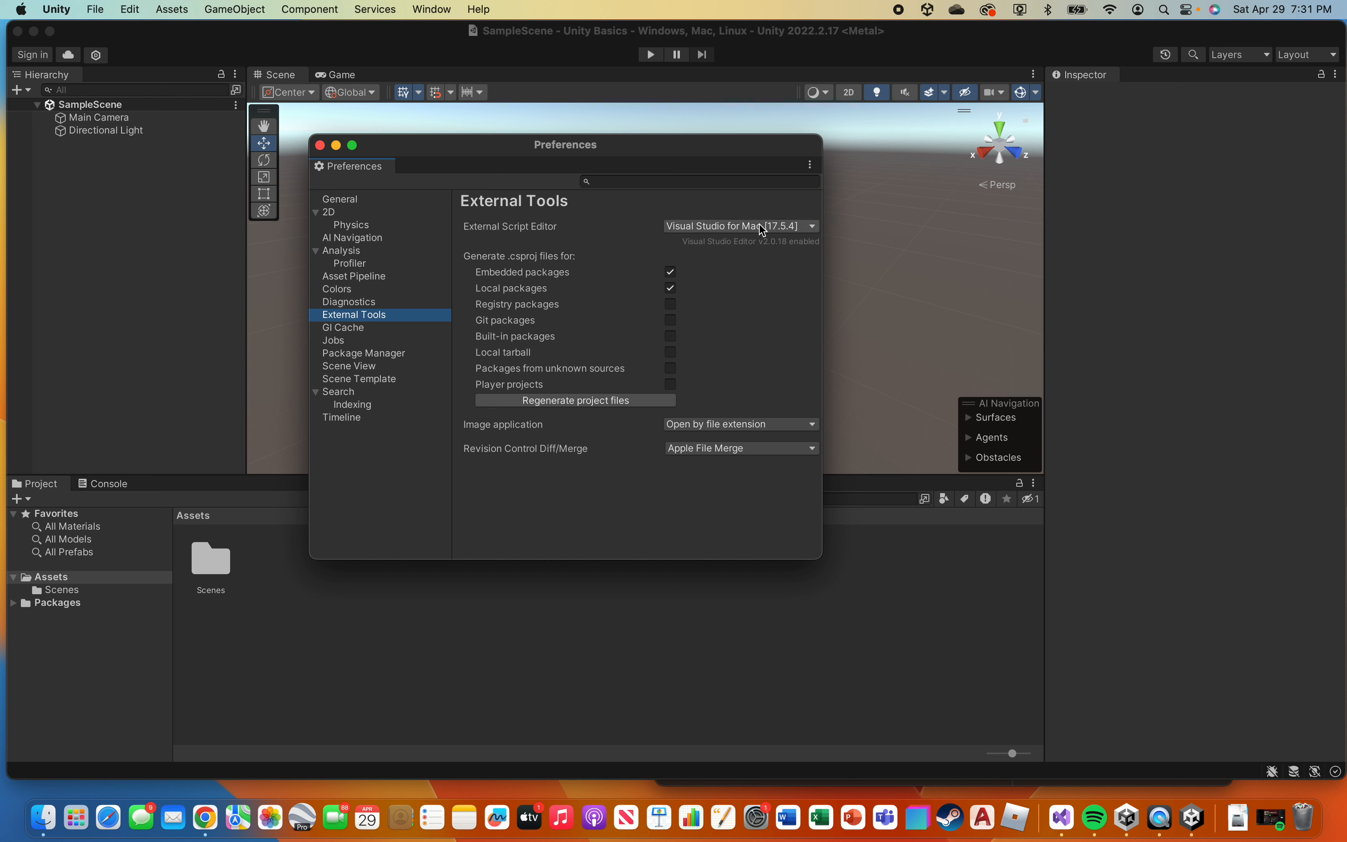
pyautogui.click(813, 226)
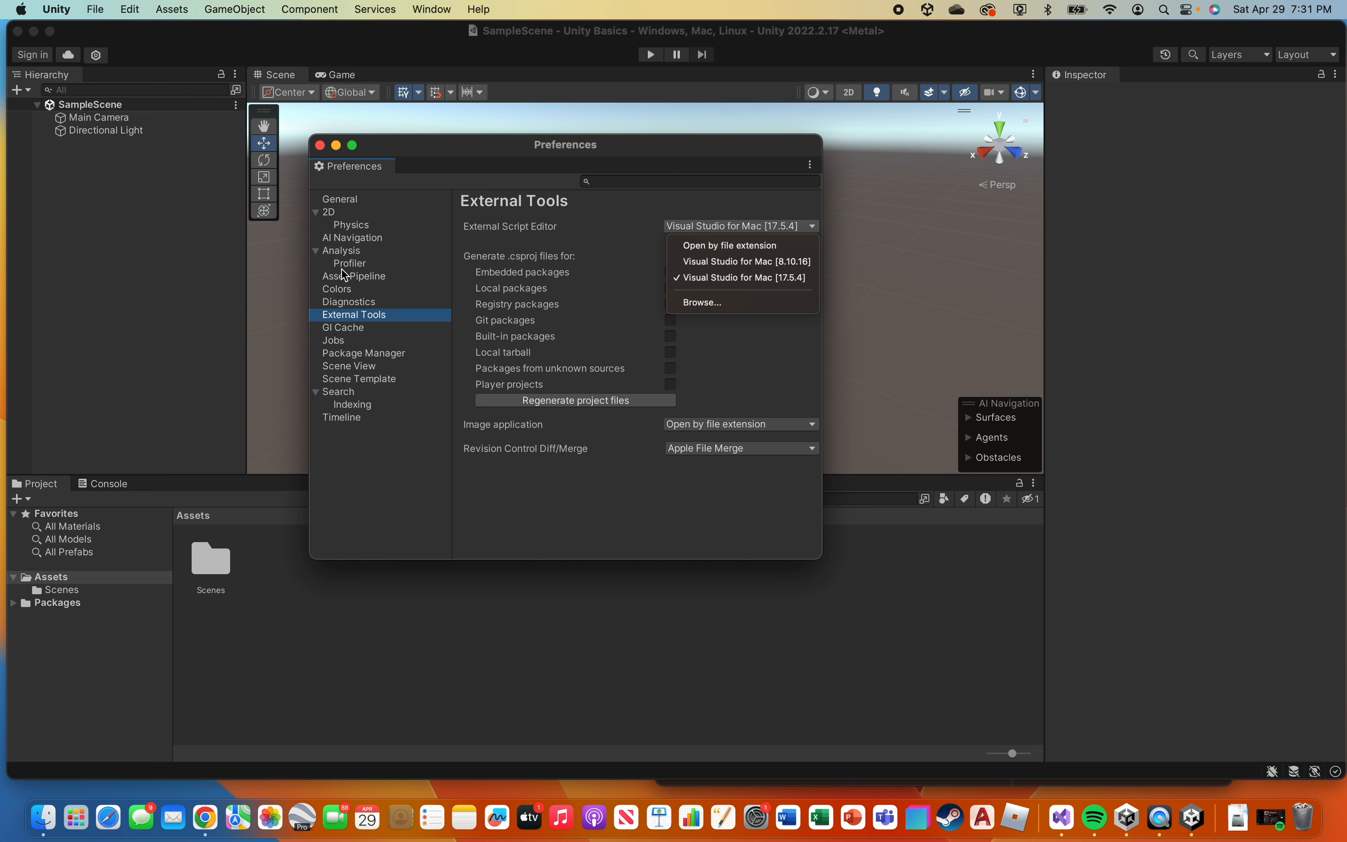
# Step: Review the Colors preferences, including the Playmode tint entry, and close the Preferences window
pyautogui.click(345, 295)
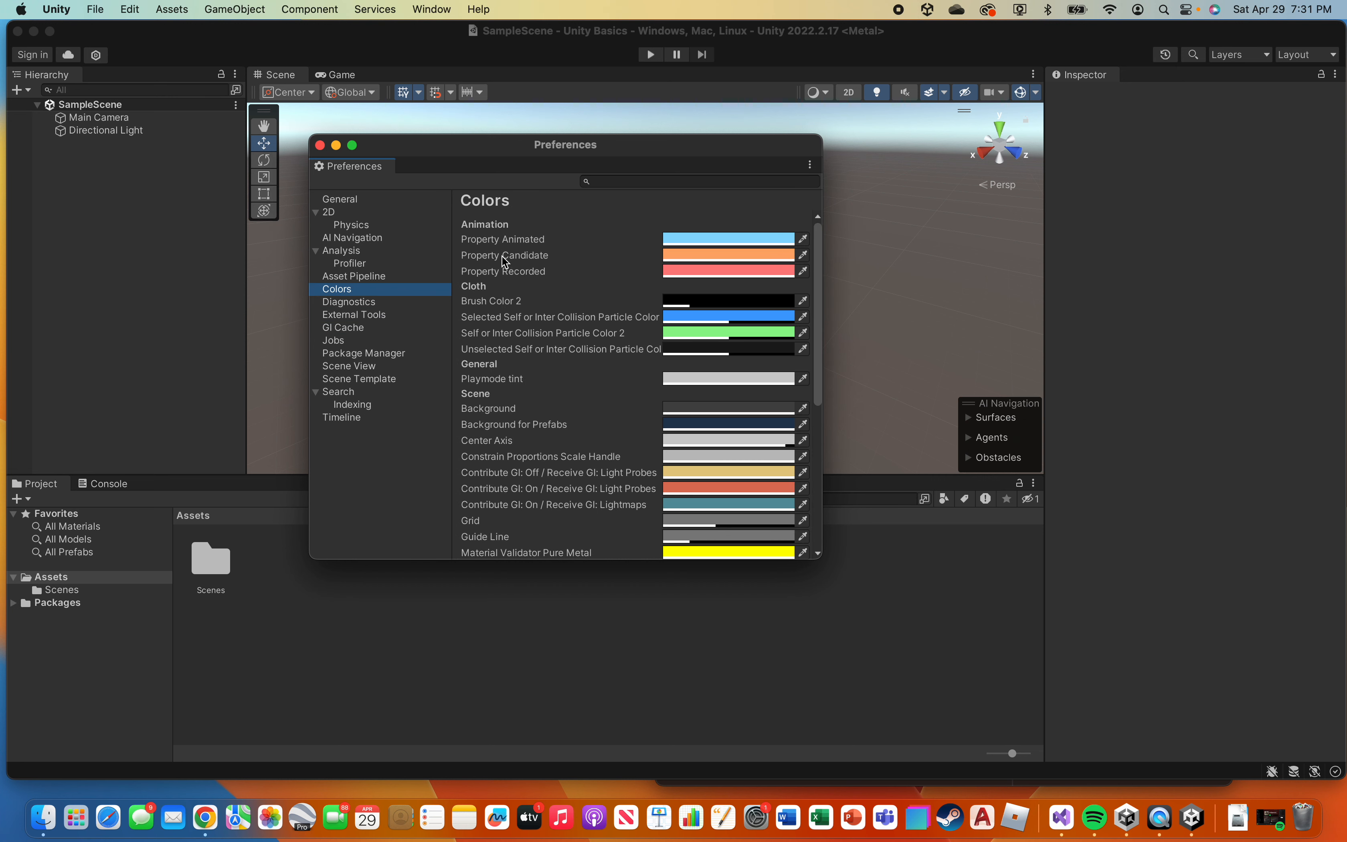
pyautogui.scroll(-10, 690, 423)
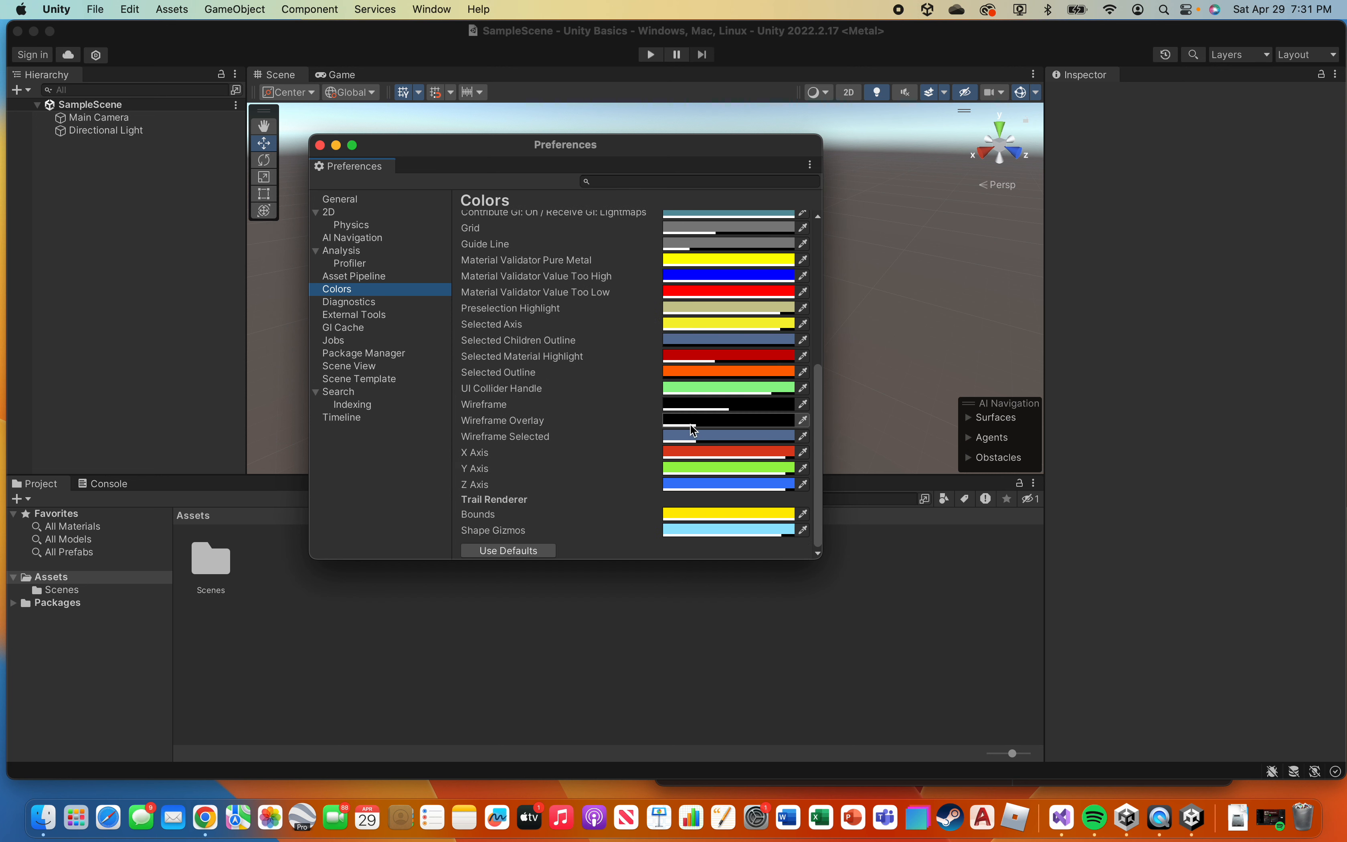
pyautogui.scroll(10, 691, 423)
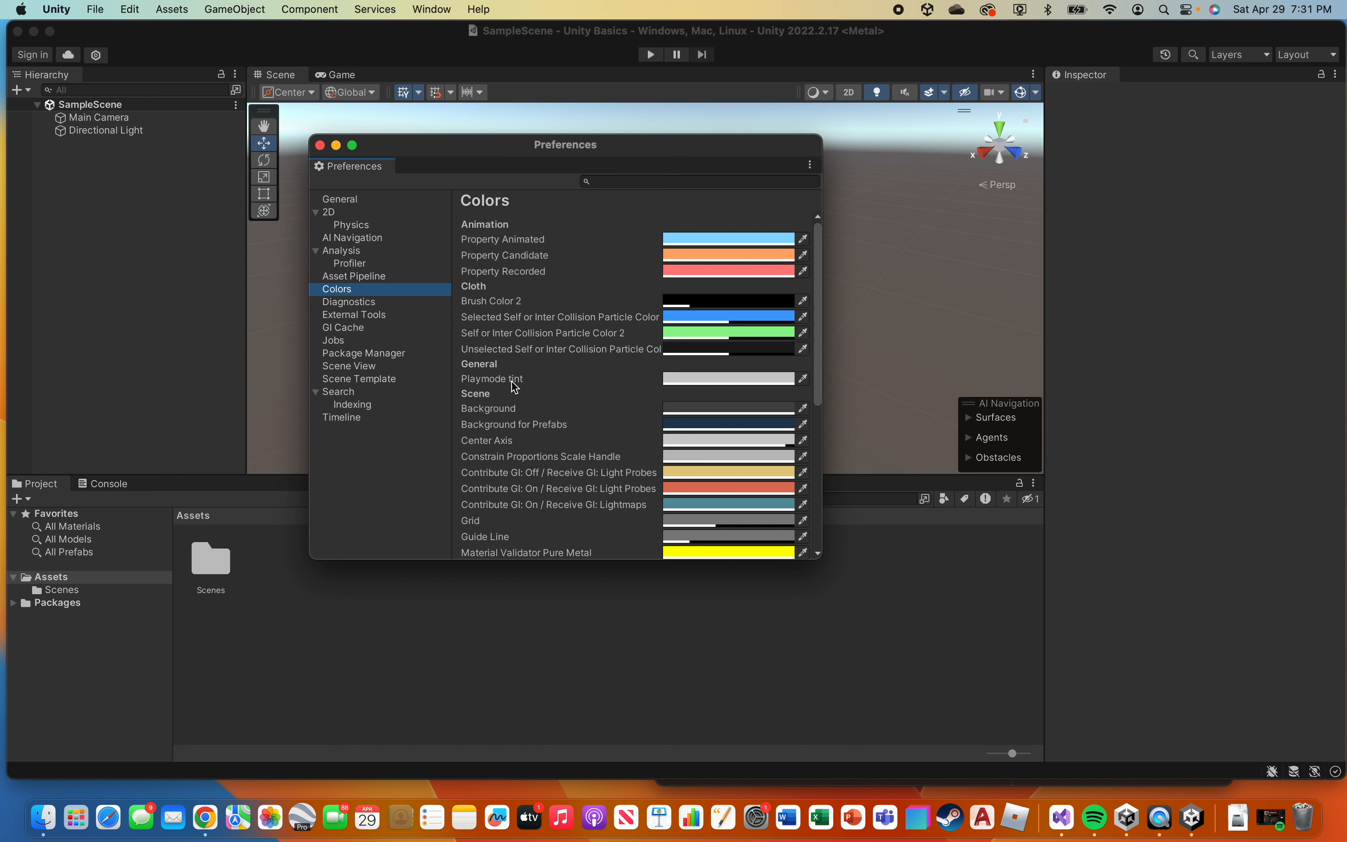
pyautogui.click(321, 146)
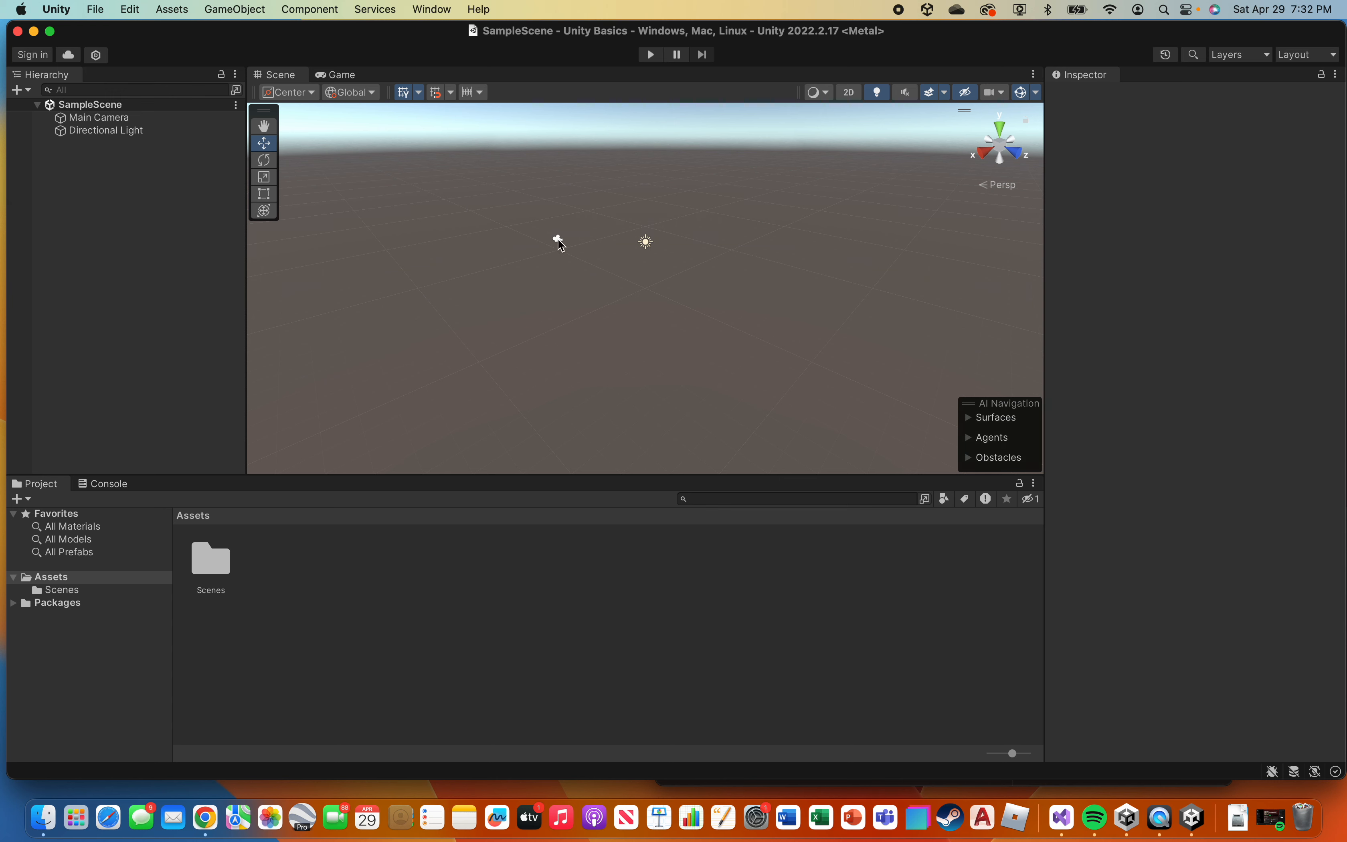
# Step: Select the Main Camera and the Directional Light in turn to examine their components and transforms
pyautogui.click(112, 122)
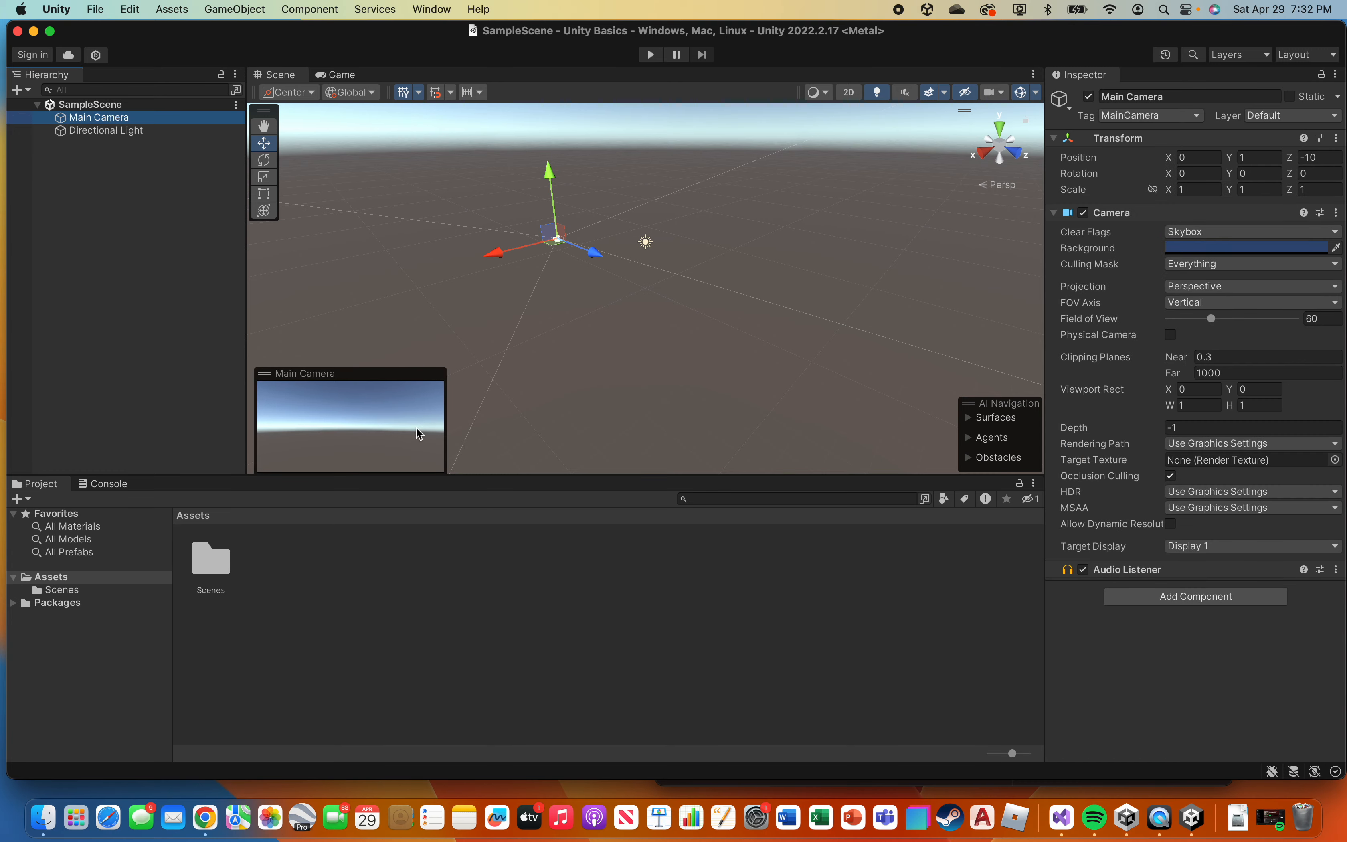
pyautogui.click(119, 132)
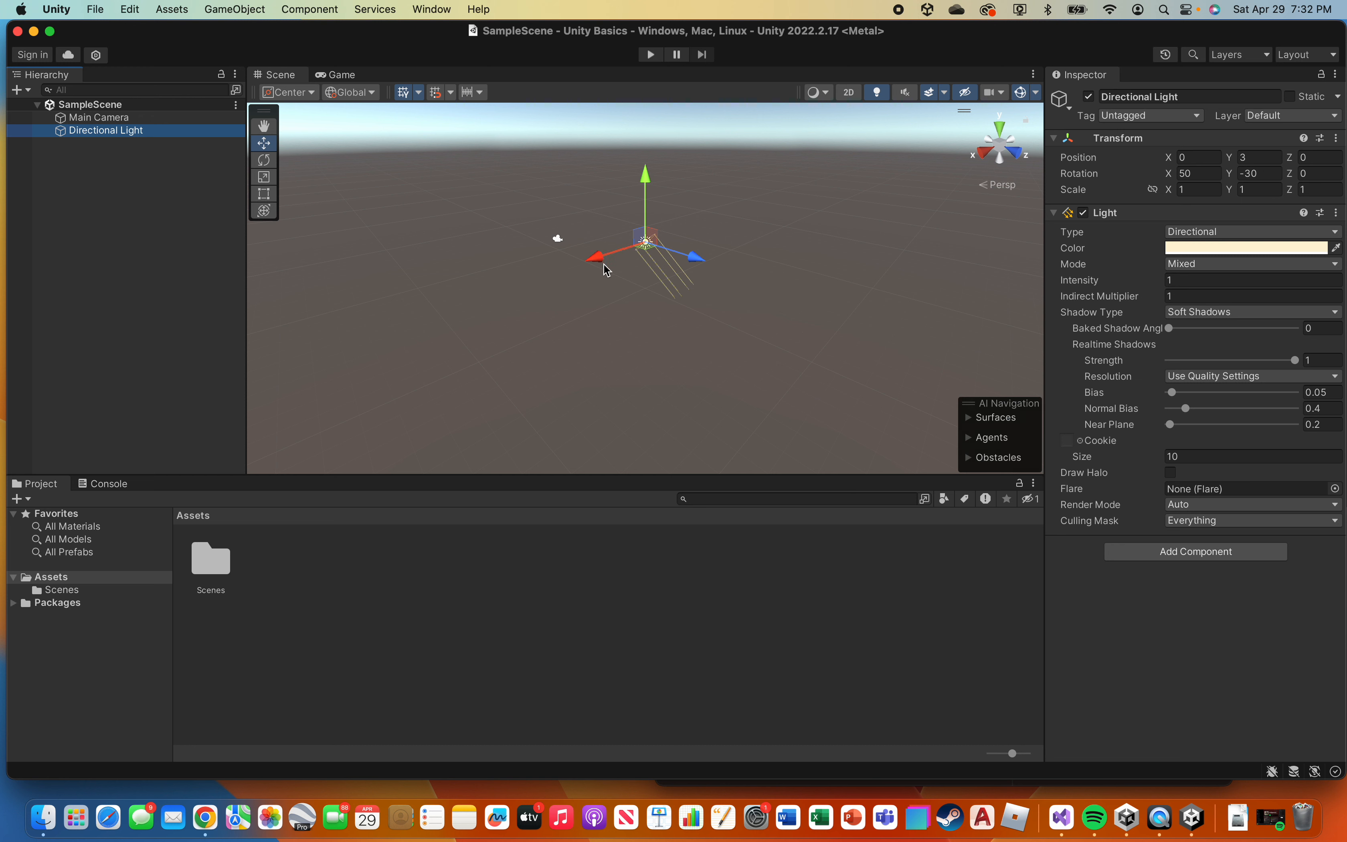
# Step: Zoom, pan and look around the Scene view to examine the camera and light from different viewpoints
pyautogui.scroll(5, 602, 249)
pyautogui.scroll(2, 606, 256)
pyautogui.scroll(-5, 606, 256)
pyautogui.scroll(3, 606, 256)
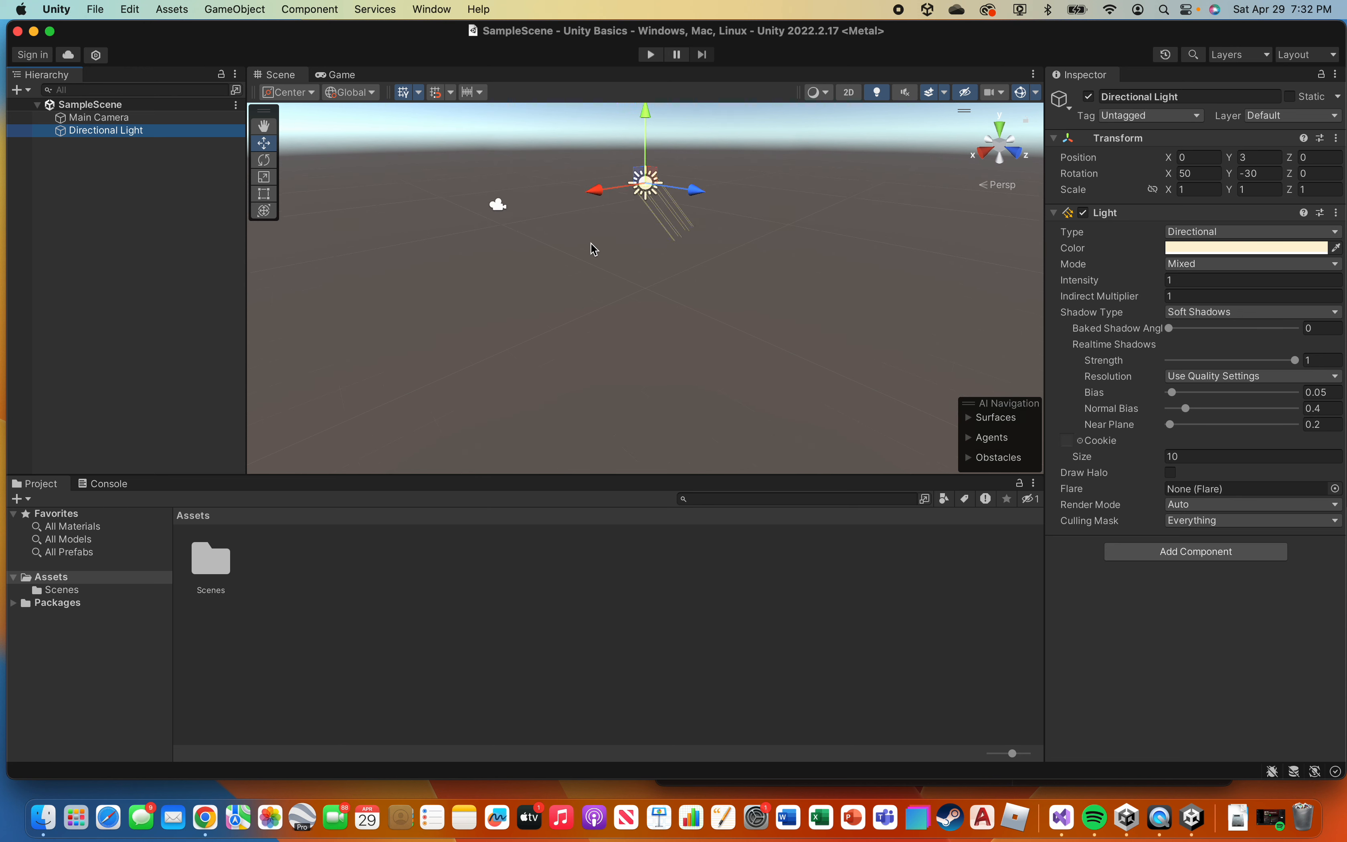
pyautogui.moveTo(591, 246); pyautogui.dragTo(691, 274, button='middle')
pyautogui.moveTo(681, 270); pyautogui.dragTo(656, 274)
pyautogui.moveTo(668, 267); pyautogui.dragTo(499, 289, button='right')
pyautogui.moveTo(499, 298); pyautogui.dragTo(674, 249, button='right')
pyautogui.scroll(3, 674, 244)
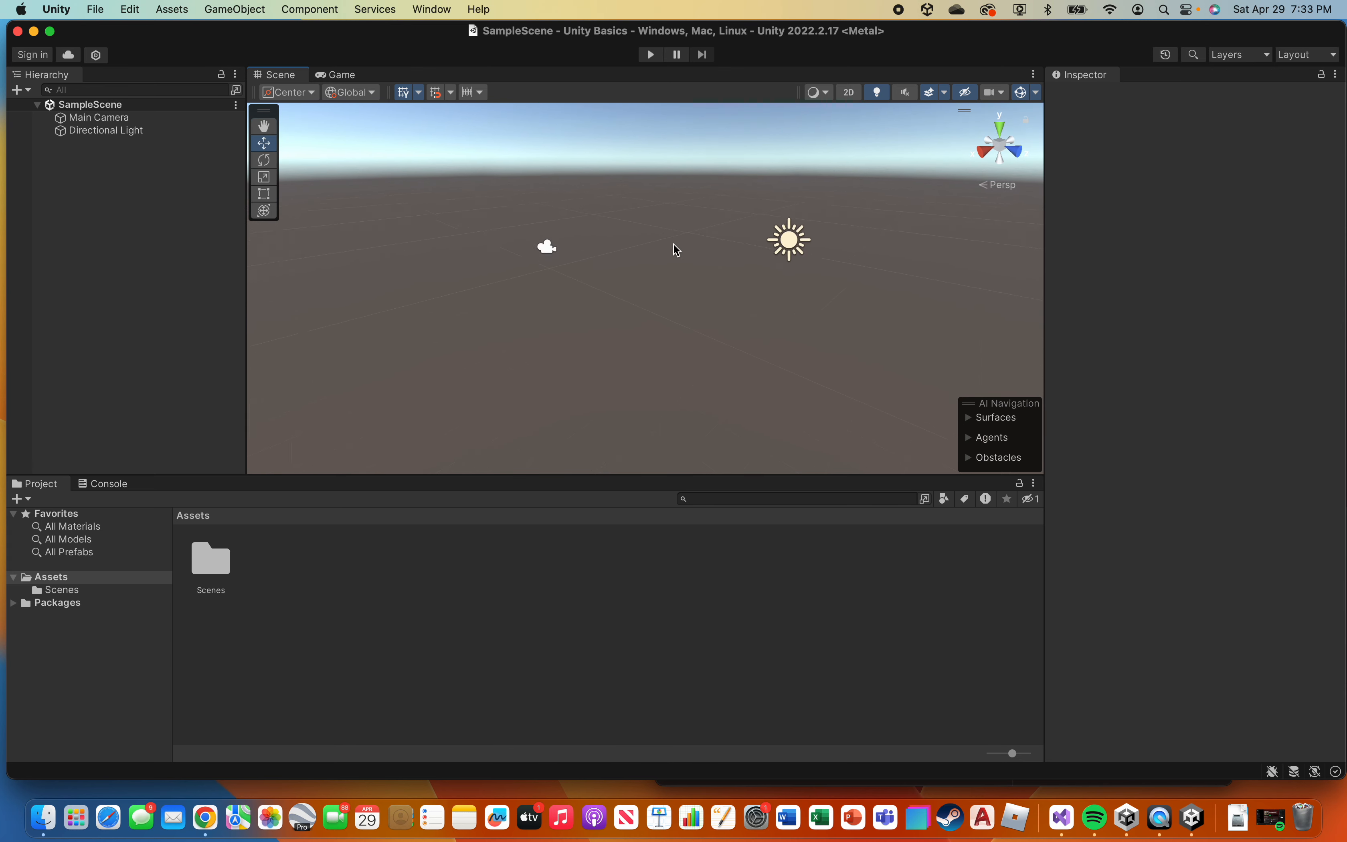
pyautogui.scroll(-2, 673, 243)
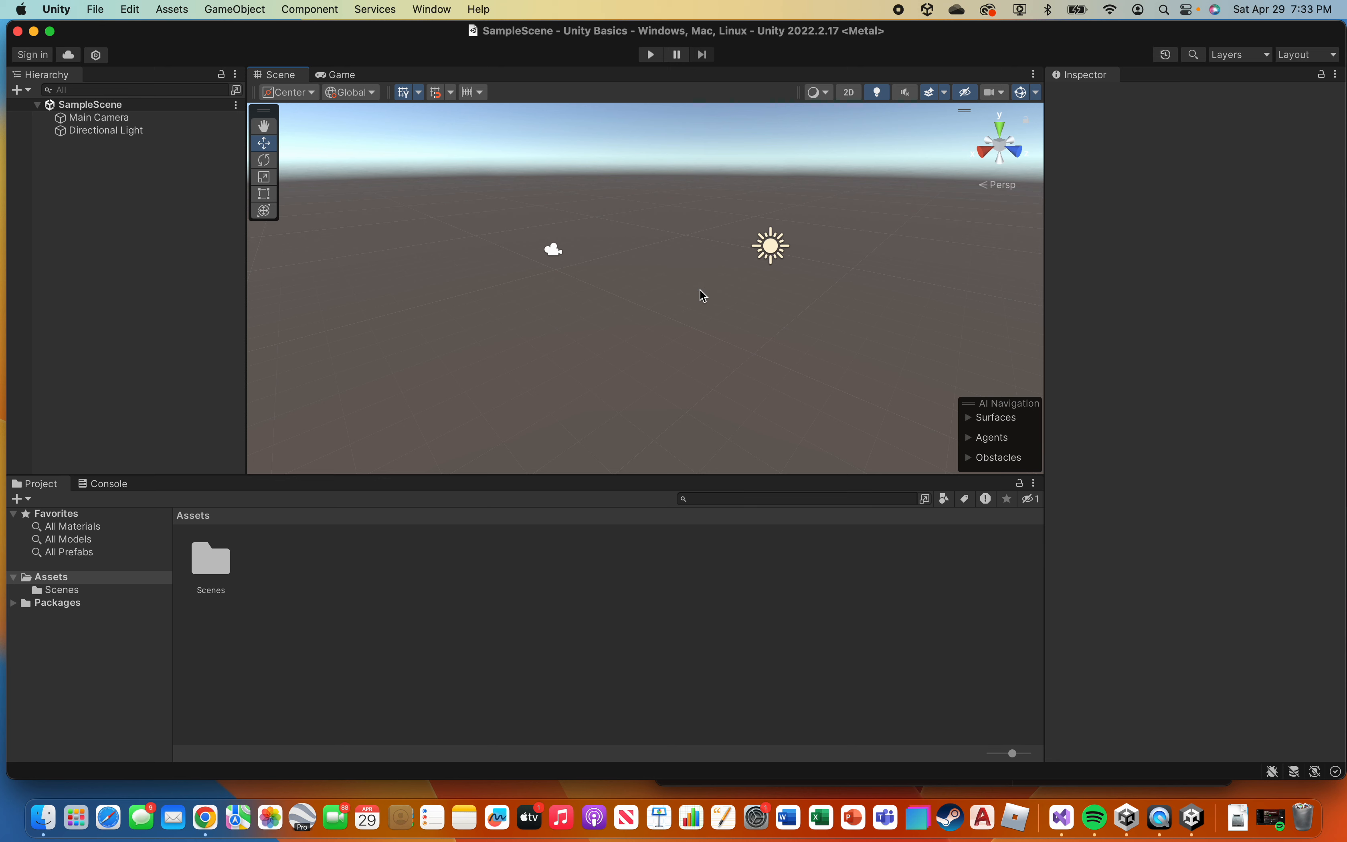
pyautogui.moveTo(691, 280)
pyautogui.mouseDown(button='middle')
pyautogui.moveTo(638, 316)
pyautogui.moveTo(694, 303)
pyautogui.moveTo(730, 276)
pyautogui.moveTo(688, 282)
pyautogui.mouseUp(button='middle')
pyautogui.moveTo(688, 283)
pyautogui.mouseDown(button='right')
pyautogui.moveTo(626, 294)
pyautogui.moveTo(695, 292)
pyautogui.mouseUp(button='right')
pyautogui.moveTo(695, 292); pyautogui.dragTo(663, 292, button='middle')
# Step: Select the light and camera objects alternately by their icons in the scene to compare their properties
pyautogui.click(749, 272)
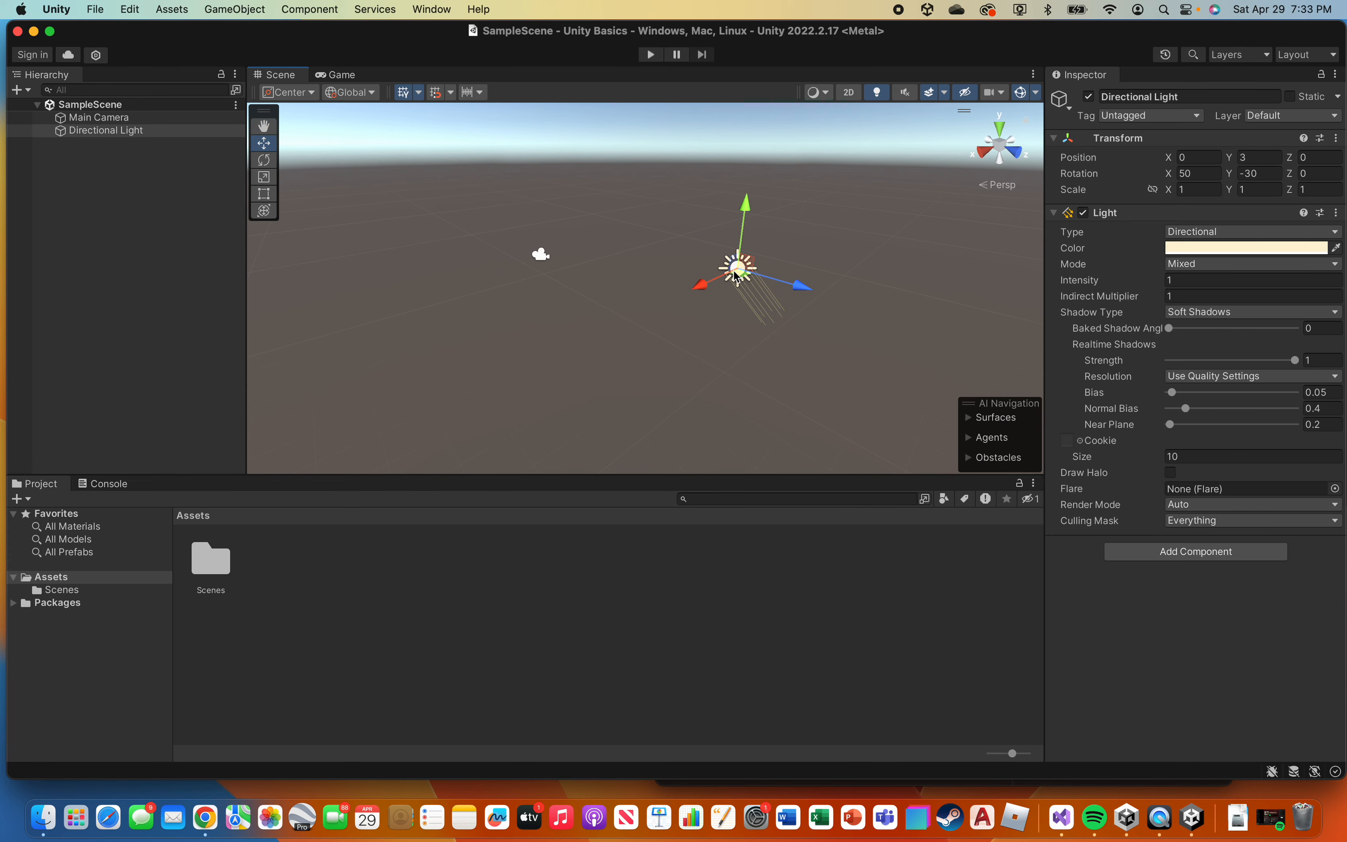
pyautogui.click(543, 256)
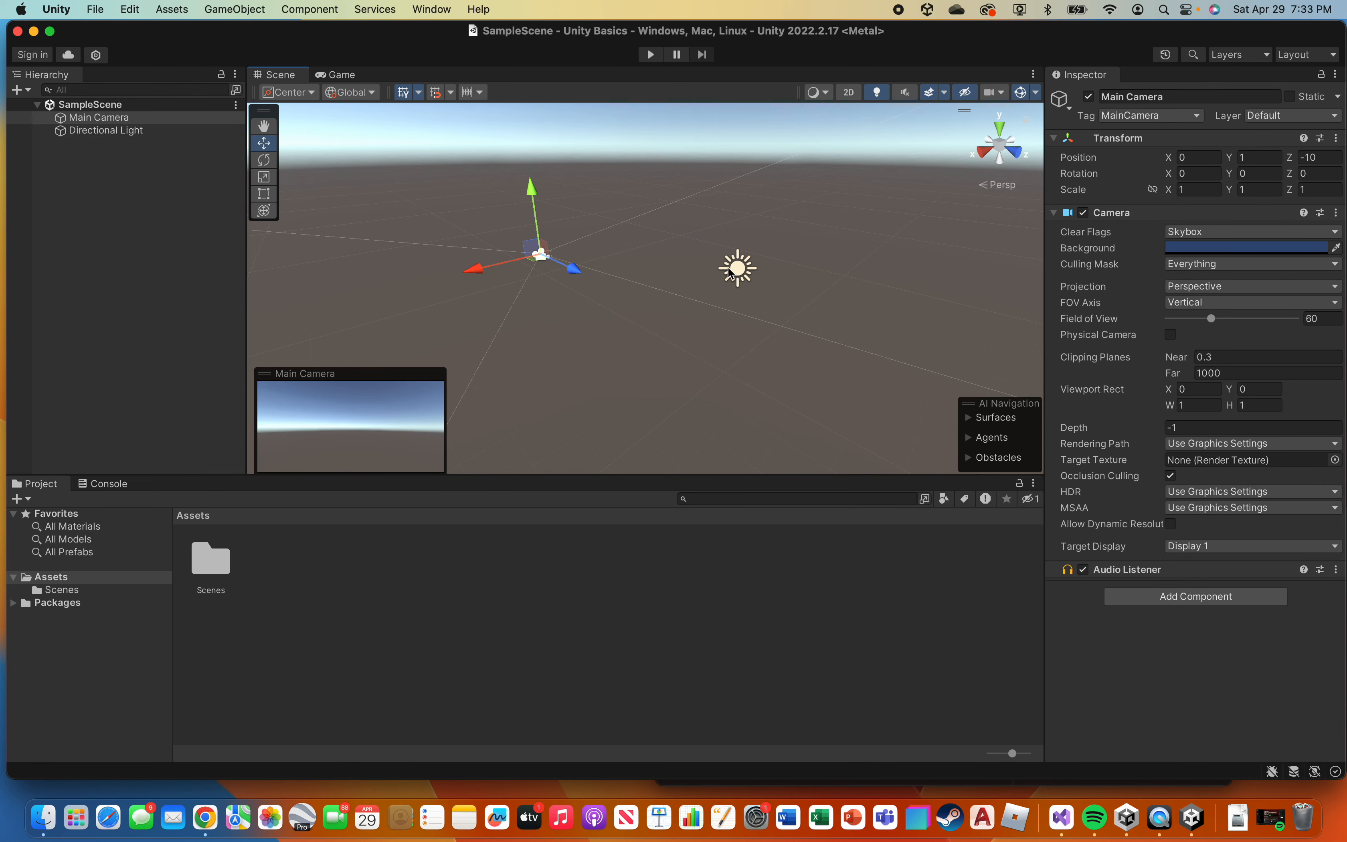
pyautogui.click(735, 271)
pyautogui.click(537, 263)
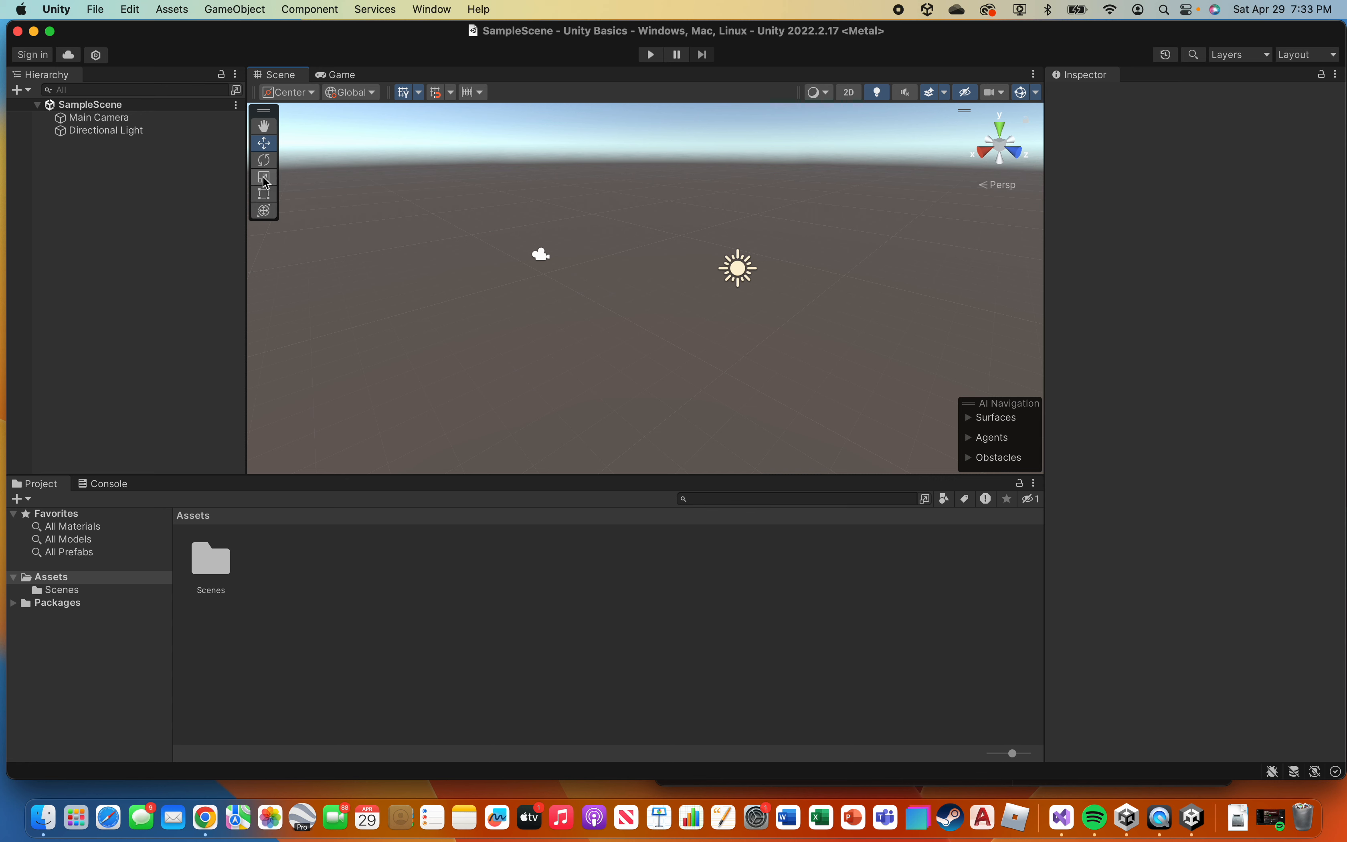
# Step: Pan the scene with the Hand tool, and use the Move tool to shift the Main Camera to about X -0.19, Y 1.77, Z -7.9
pyautogui.click(267, 127)
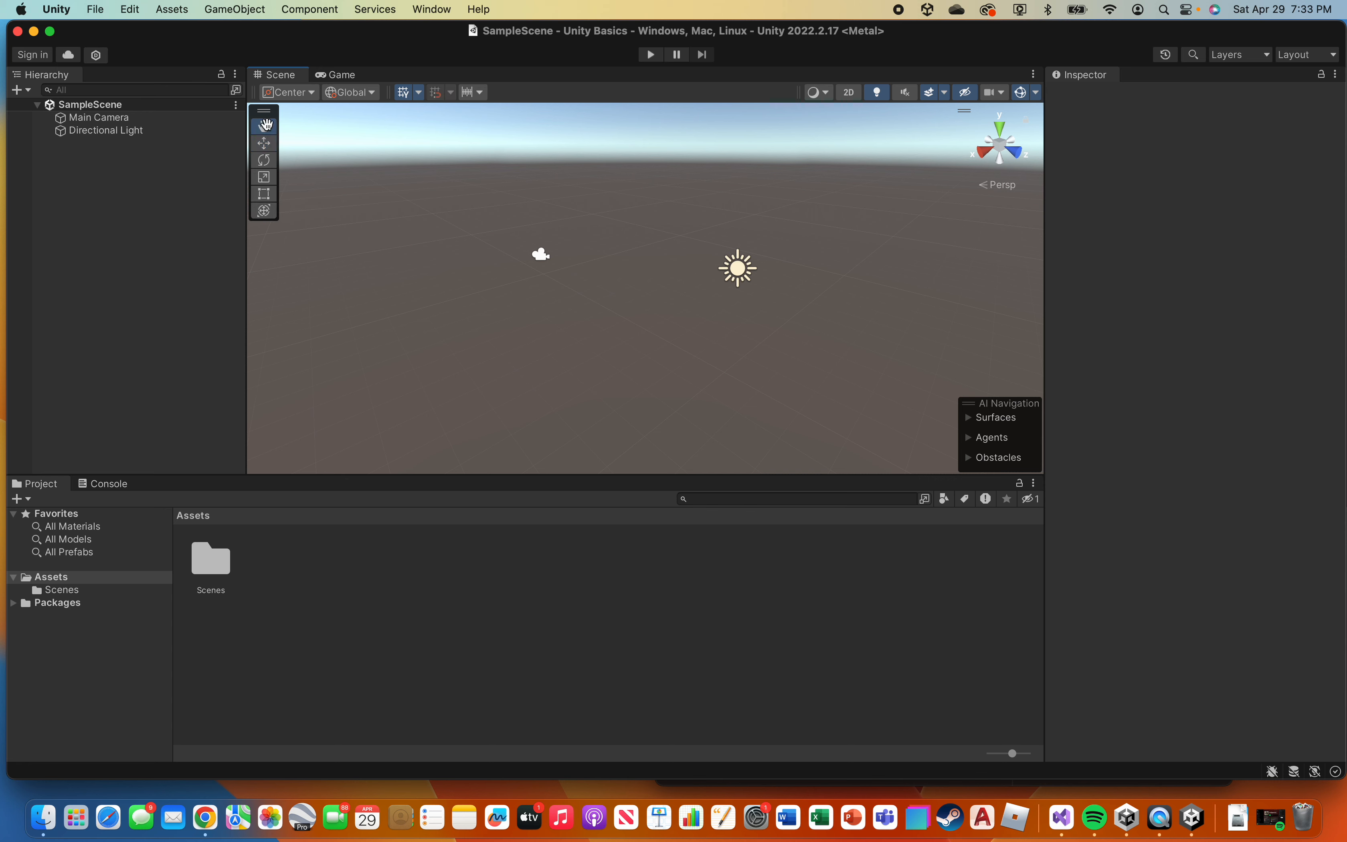
pyautogui.moveTo(627, 276); pyautogui.dragTo(666, 275)
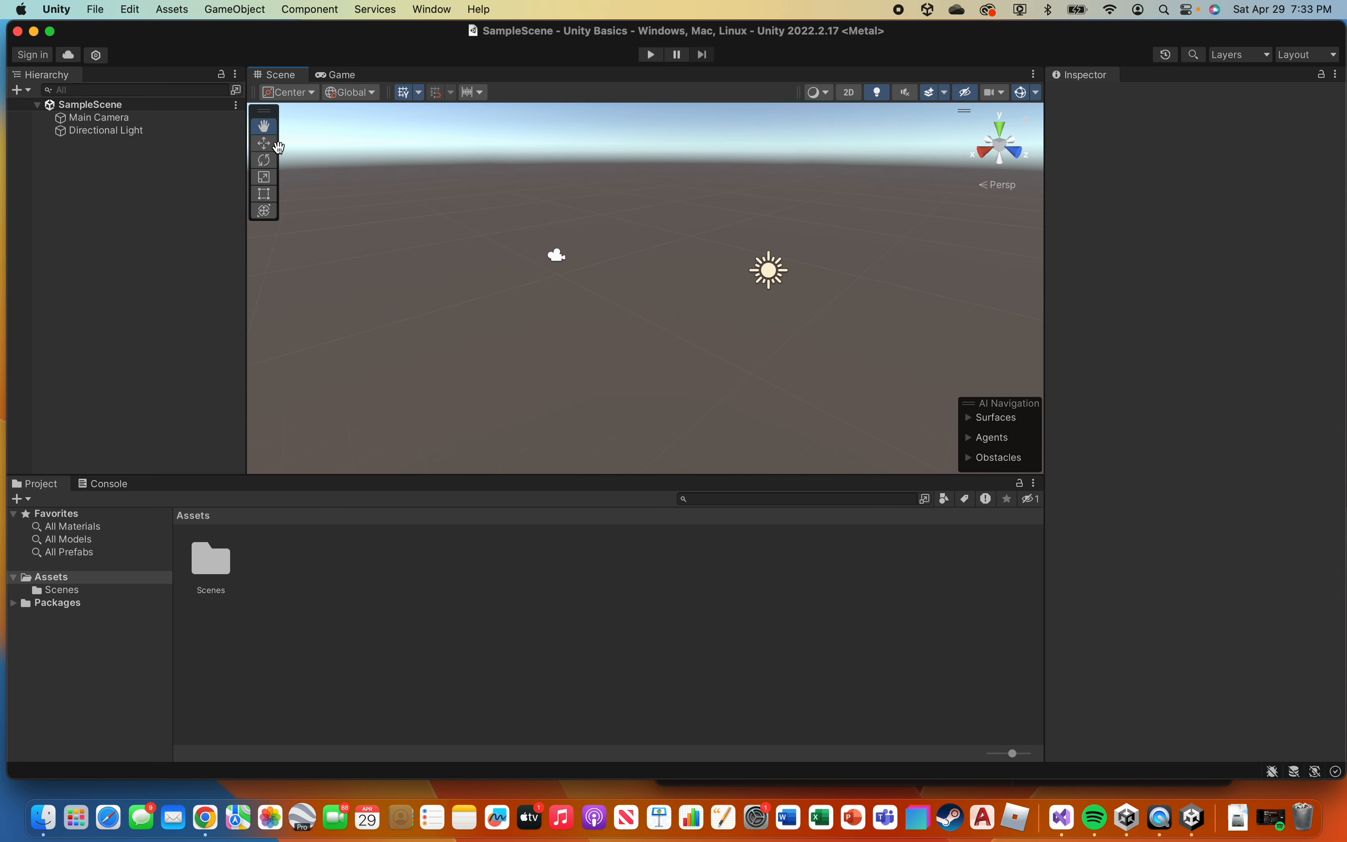
pyautogui.click(267, 146)
pyautogui.click(558, 256)
pyautogui.moveTo(601, 286)
pyautogui.mouseDown()
pyautogui.moveTo(681, 329)
pyautogui.moveTo(614, 299)
pyautogui.mouseUp()
pyautogui.moveTo(523, 281); pyautogui.dragTo(582, 246)
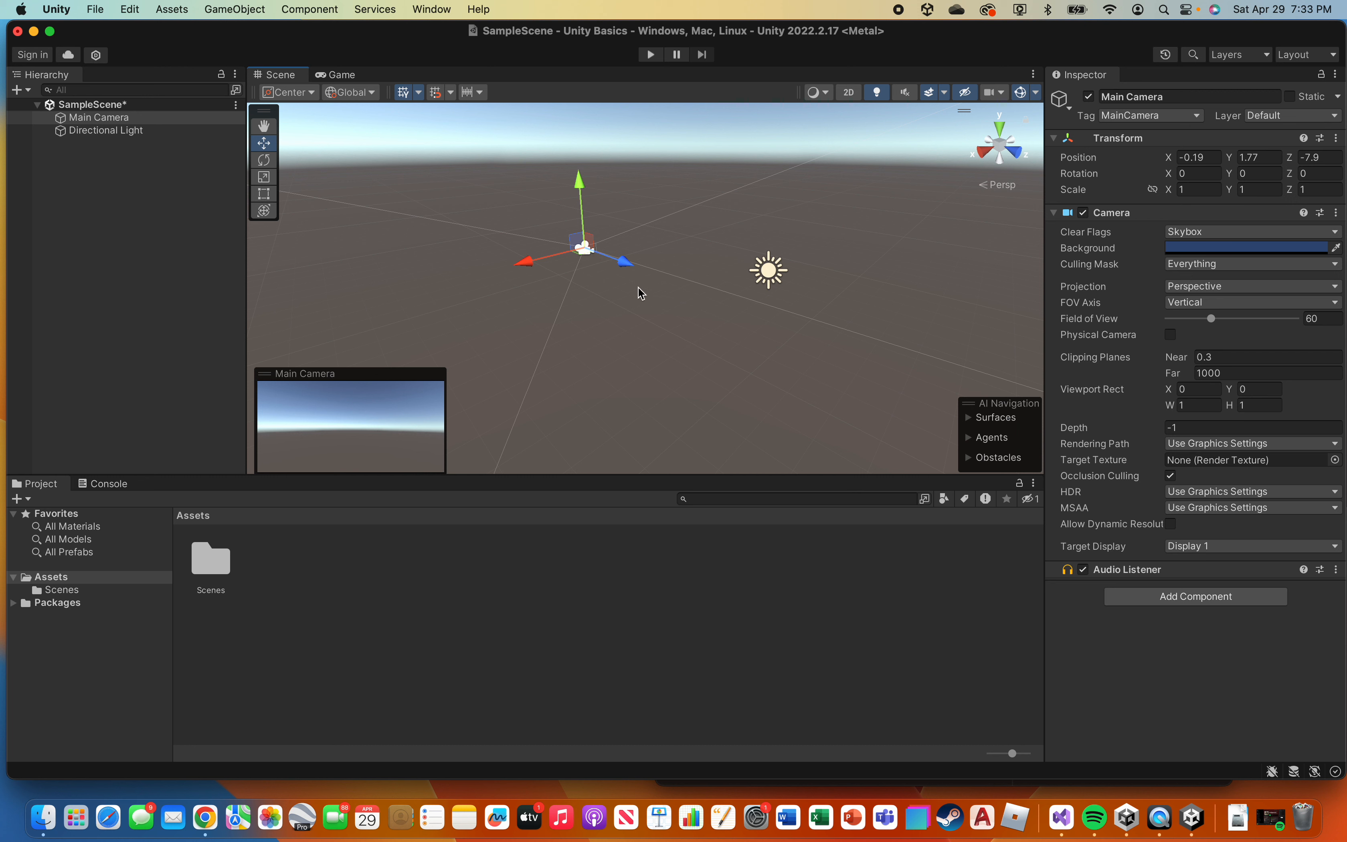
# Step: Compare the Directional Light and Main Camera selections, then try rotating the Main Camera about its X axis with the Rotate tool and undo it
pyautogui.click(769, 275)
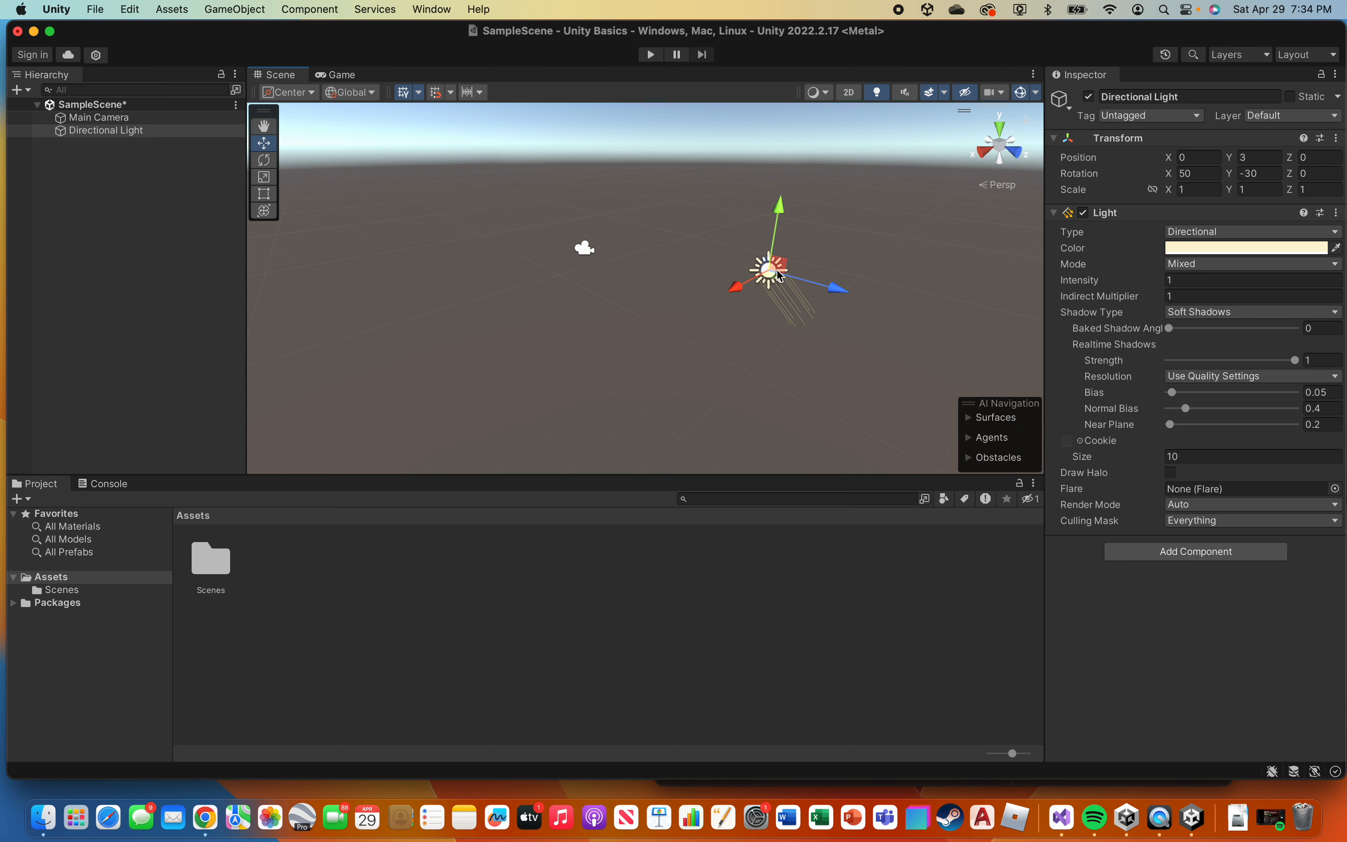
pyautogui.click(583, 247)
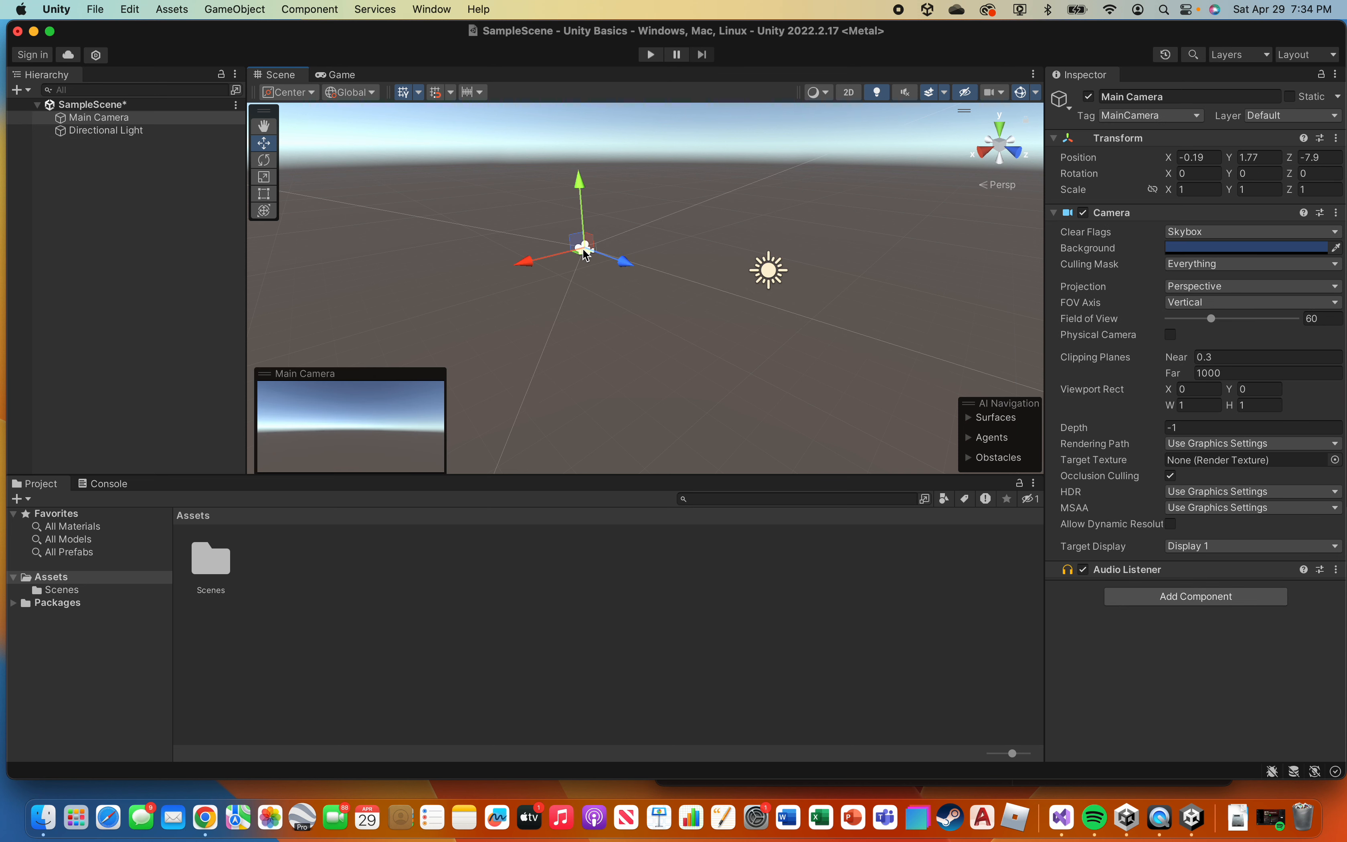
pyautogui.click(265, 162)
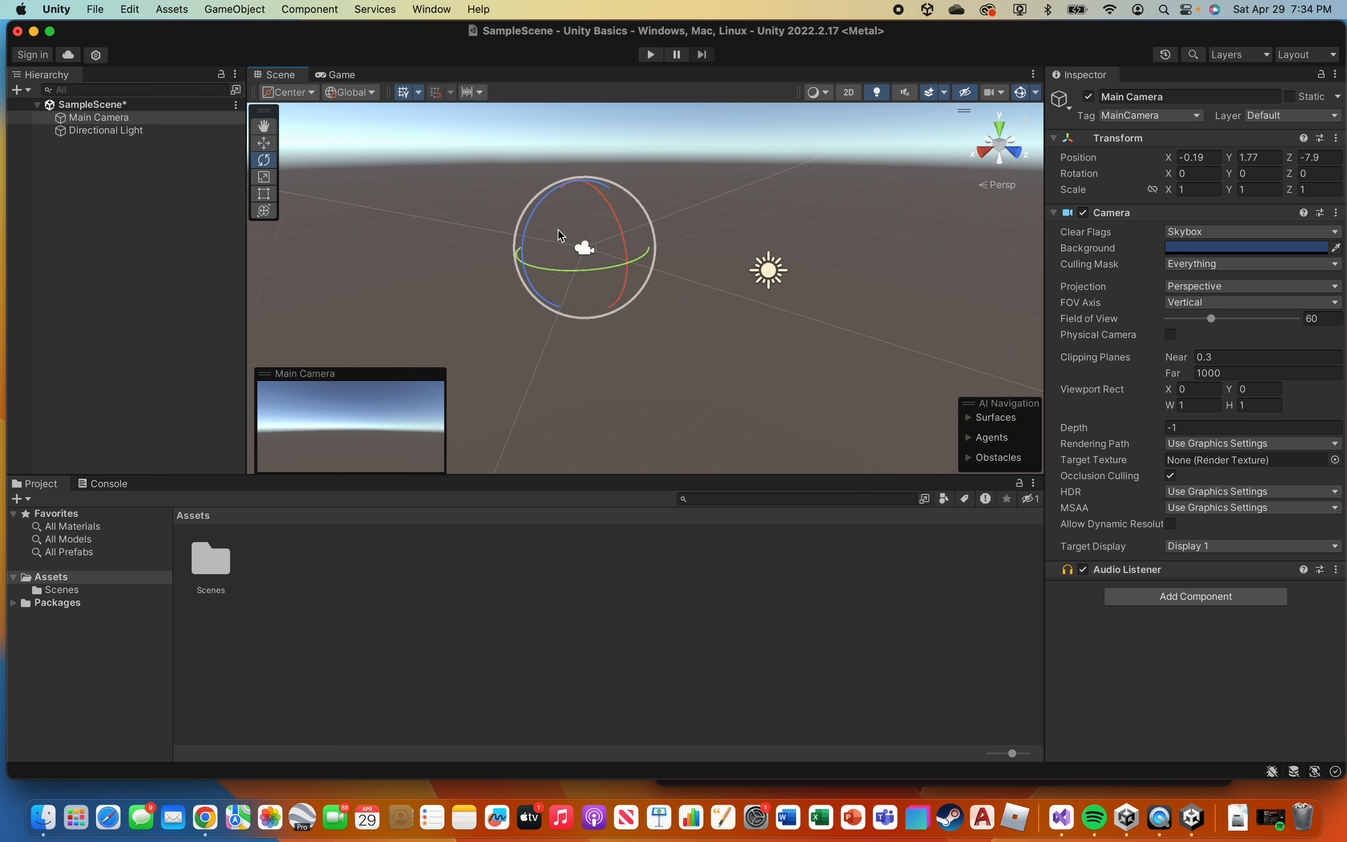
pyautogui.moveTo(627, 257)
pyautogui.mouseDown()
pyautogui.moveTo(607, 174)
pyautogui.moveTo(650, 377)
pyautogui.moveTo(630, 217)
pyautogui.moveTo(636, 292)
pyautogui.moveTo(631, 257)
pyautogui.mouseUp()
pyautogui.press('super+z')
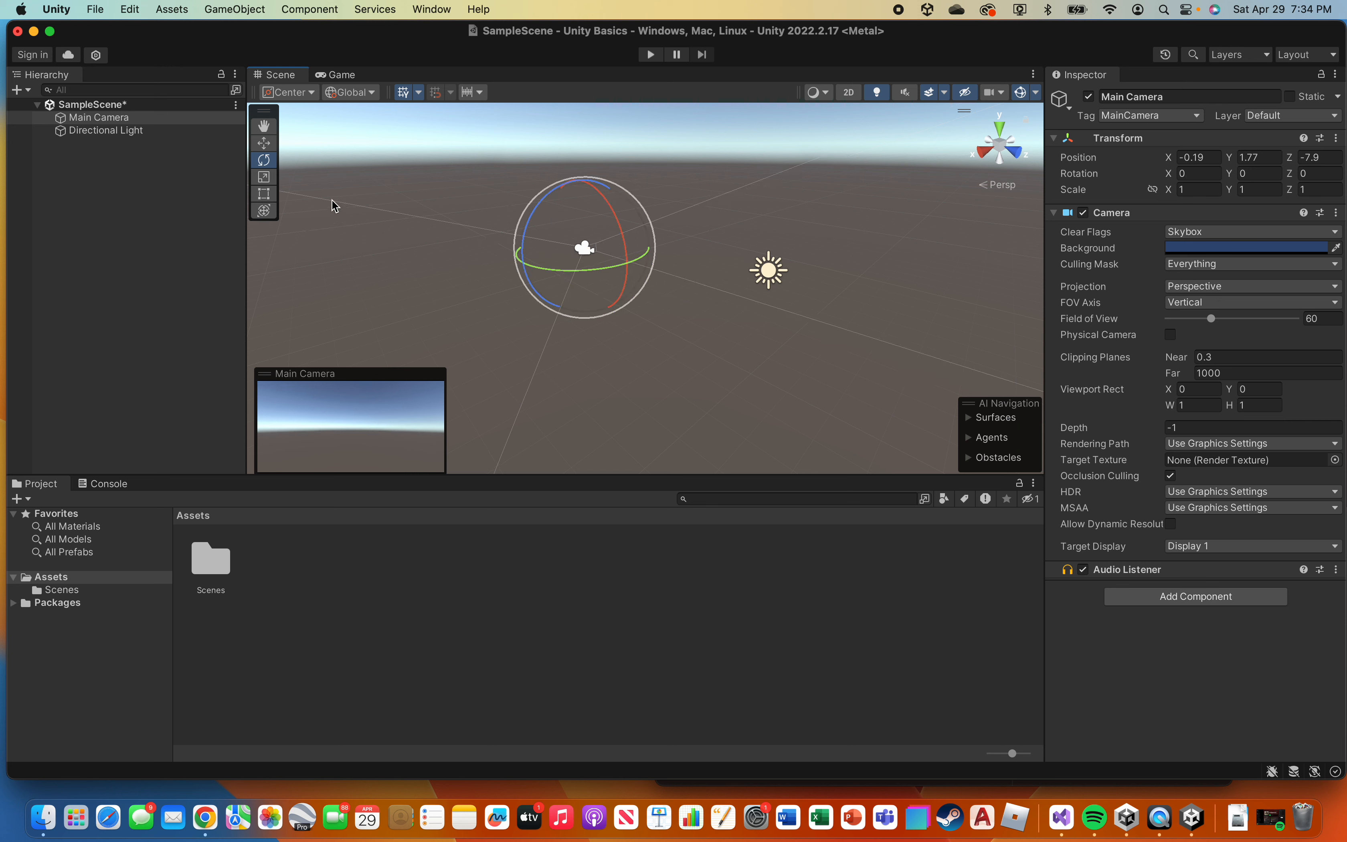
# Step: Try scaling the Main Camera along its X axis with the Scale tool and undo the change
pyautogui.click(265, 177)
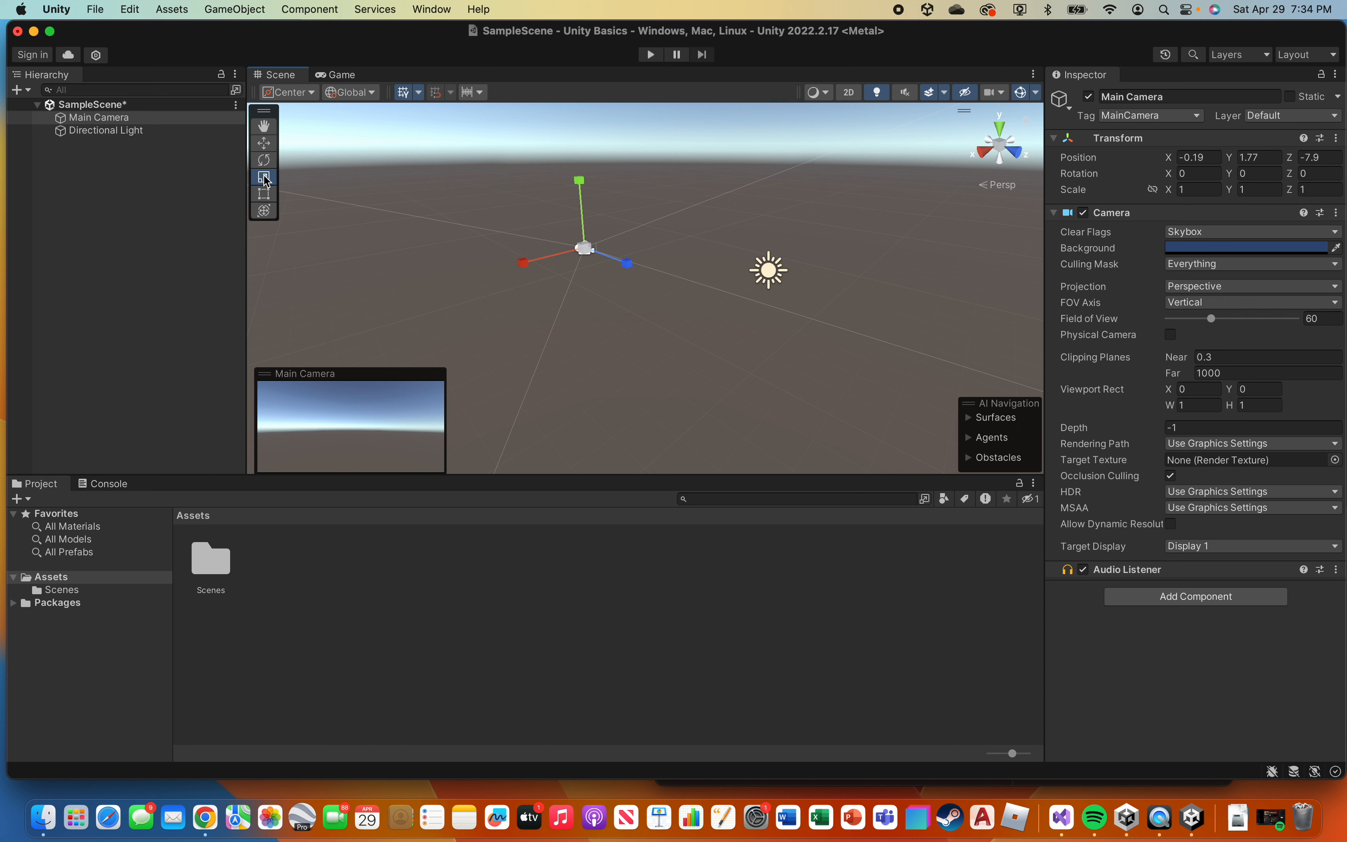
pyautogui.moveTo(528, 268)
pyautogui.mouseDown()
pyautogui.moveTo(477, 278)
pyautogui.moveTo(549, 257)
pyautogui.moveTo(530, 269)
pyautogui.mouseUp()
pyautogui.press('super+z')
# Step: Activate the Rect tool and select the Directional Light and the Main Camera in turn to check its handles
pyautogui.click(268, 196)
pyautogui.click(770, 273)
pyautogui.click(584, 250)
# Step: Move the Main Camera to about X -1.14 with the combined Transform tool, then try rotating it about Y and undo the rotation
pyautogui.click(264, 211)
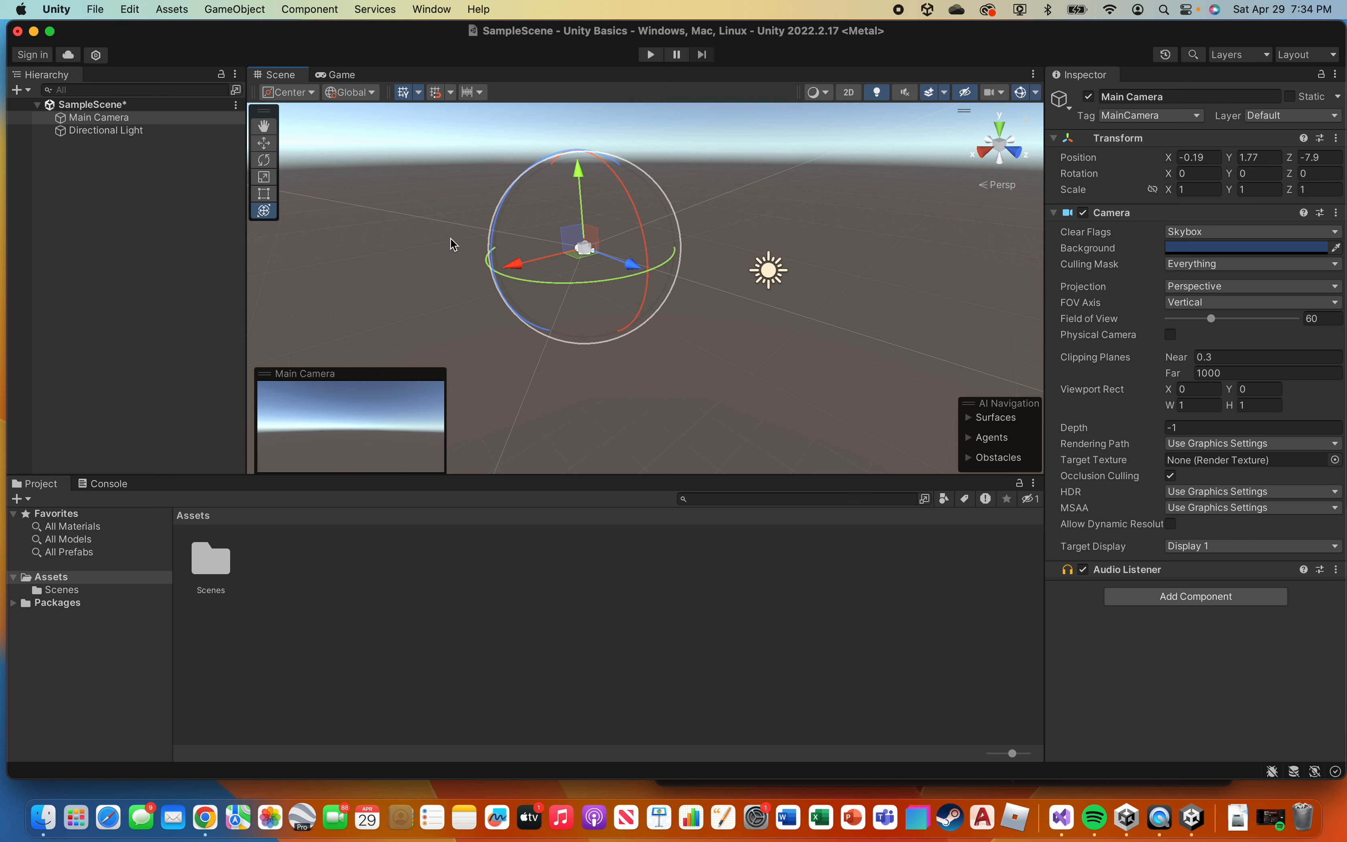
pyautogui.moveTo(523, 259); pyautogui.dragTo(557, 263)
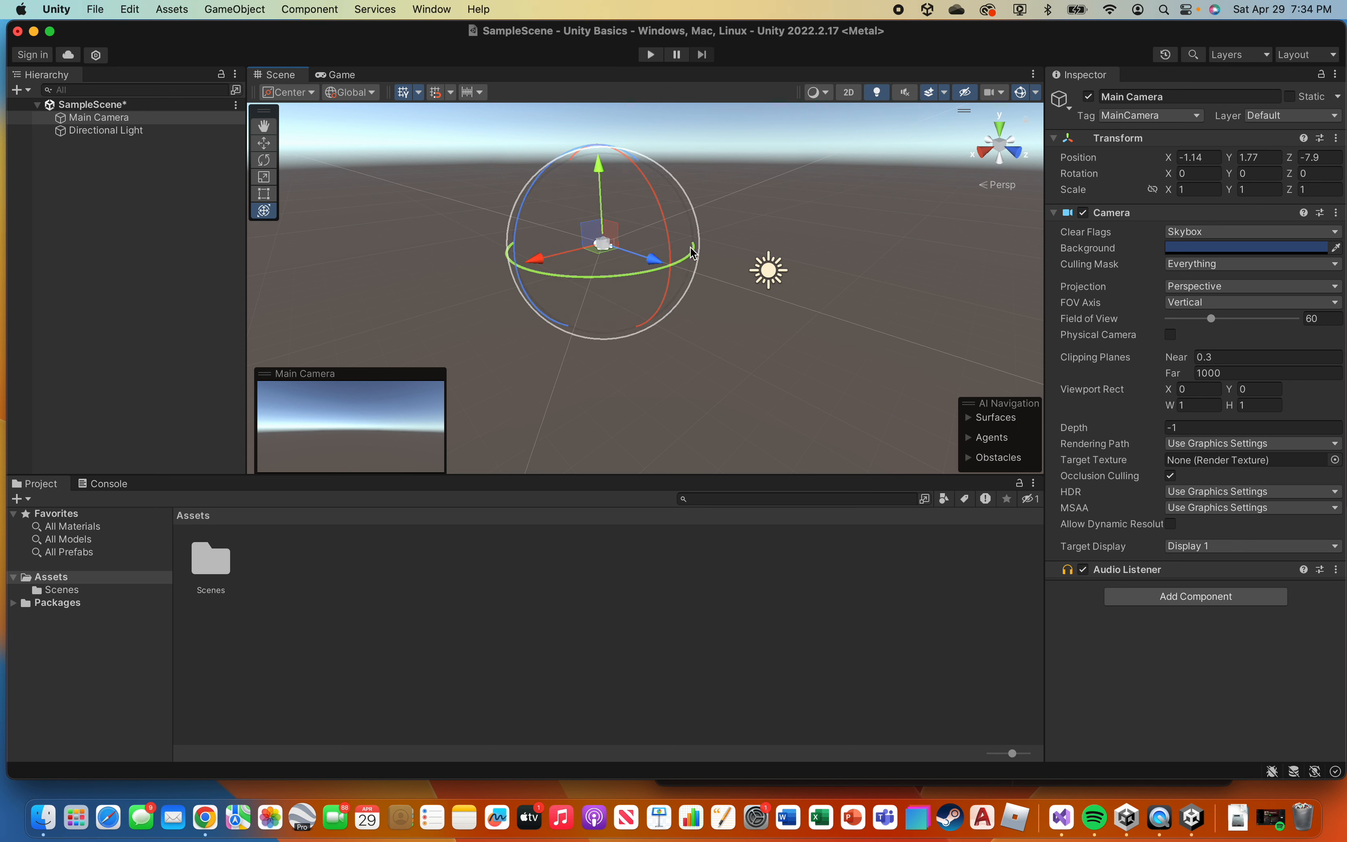
pyautogui.moveTo(673, 243); pyautogui.dragTo(641, 281)
pyautogui.press('super+z')
# Step: Compare the Game view with the Scene view, reselecting the Main Camera to see how its viewpoint determines the game image
pyautogui.click(344, 75)
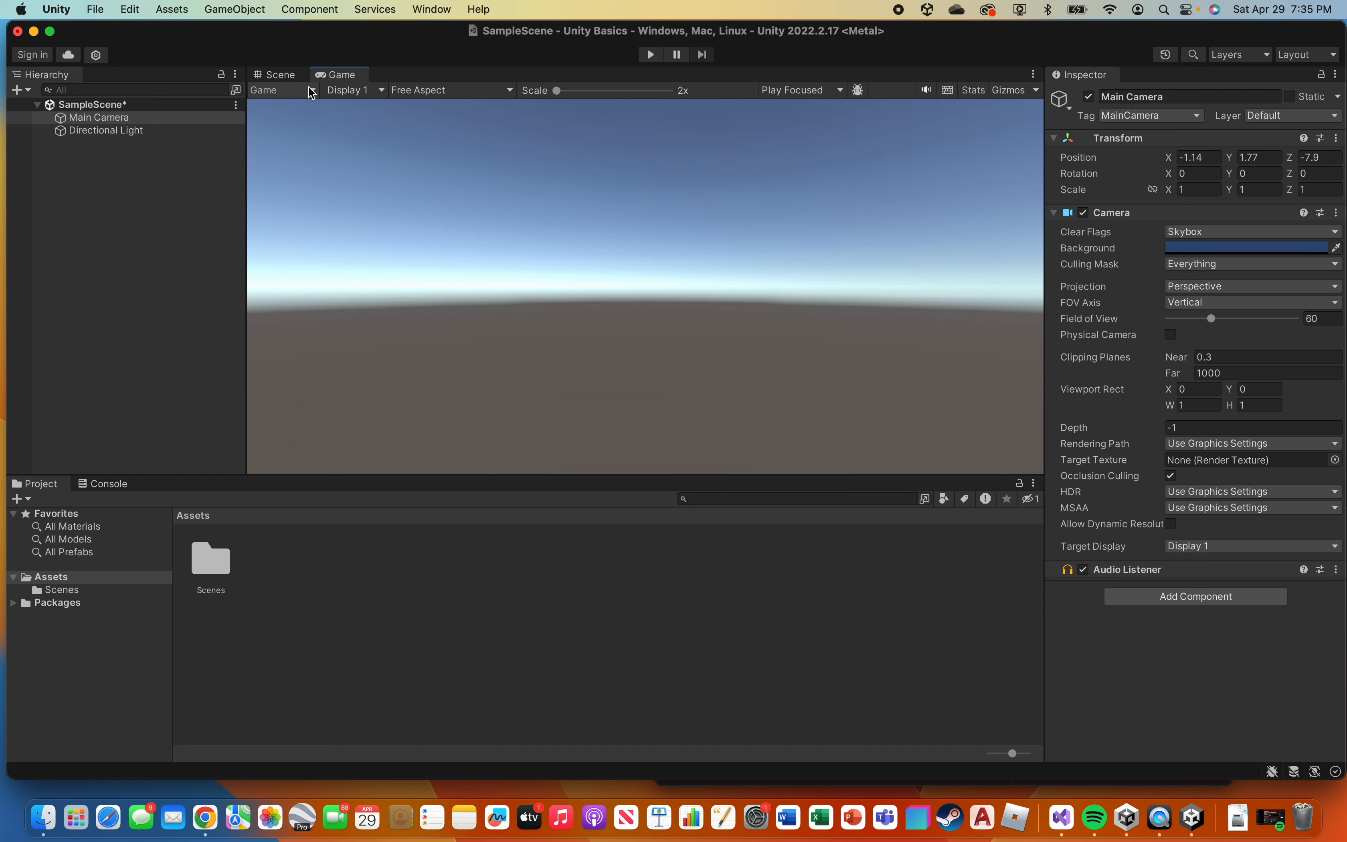
pyautogui.click(270, 75)
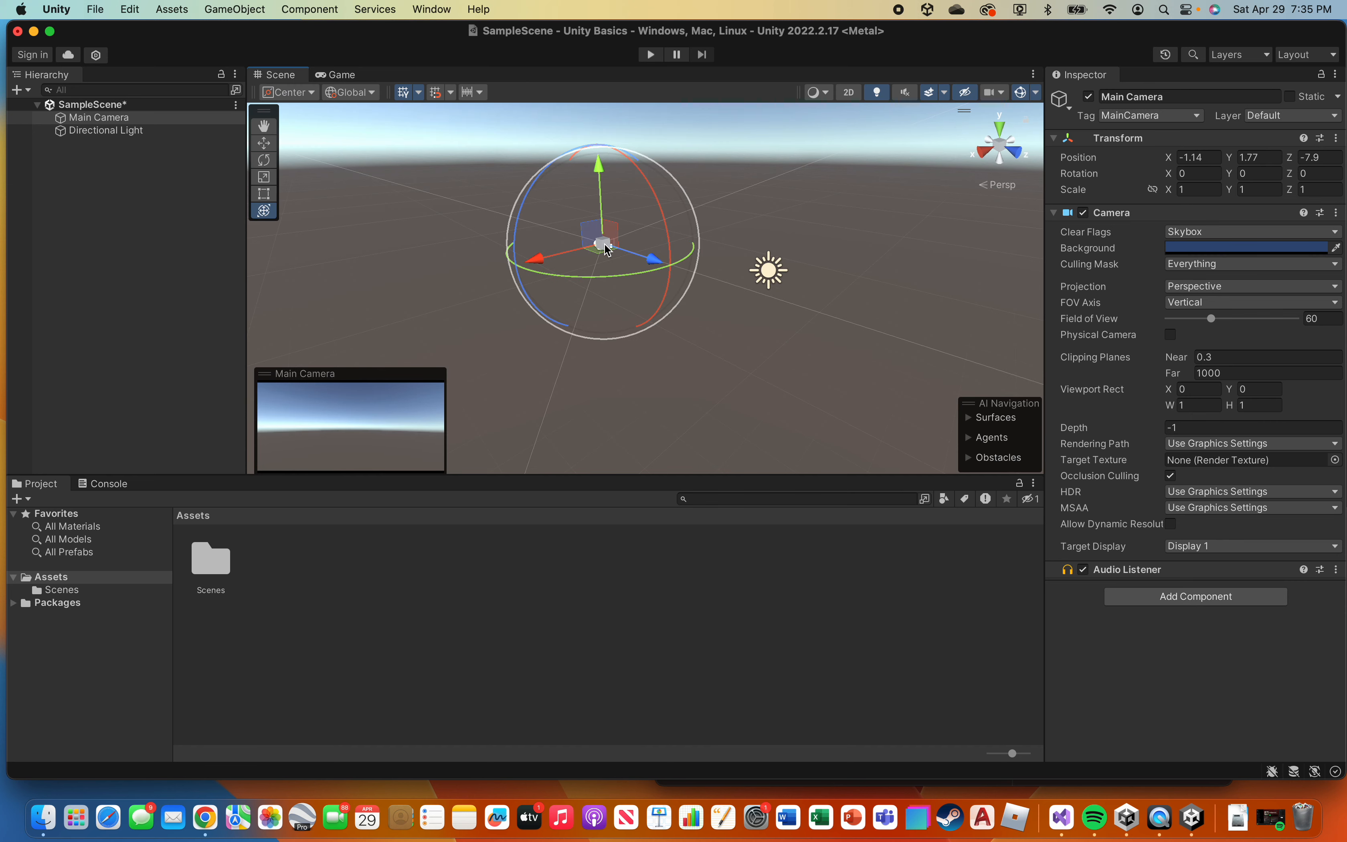
pyautogui.click(515, 348)
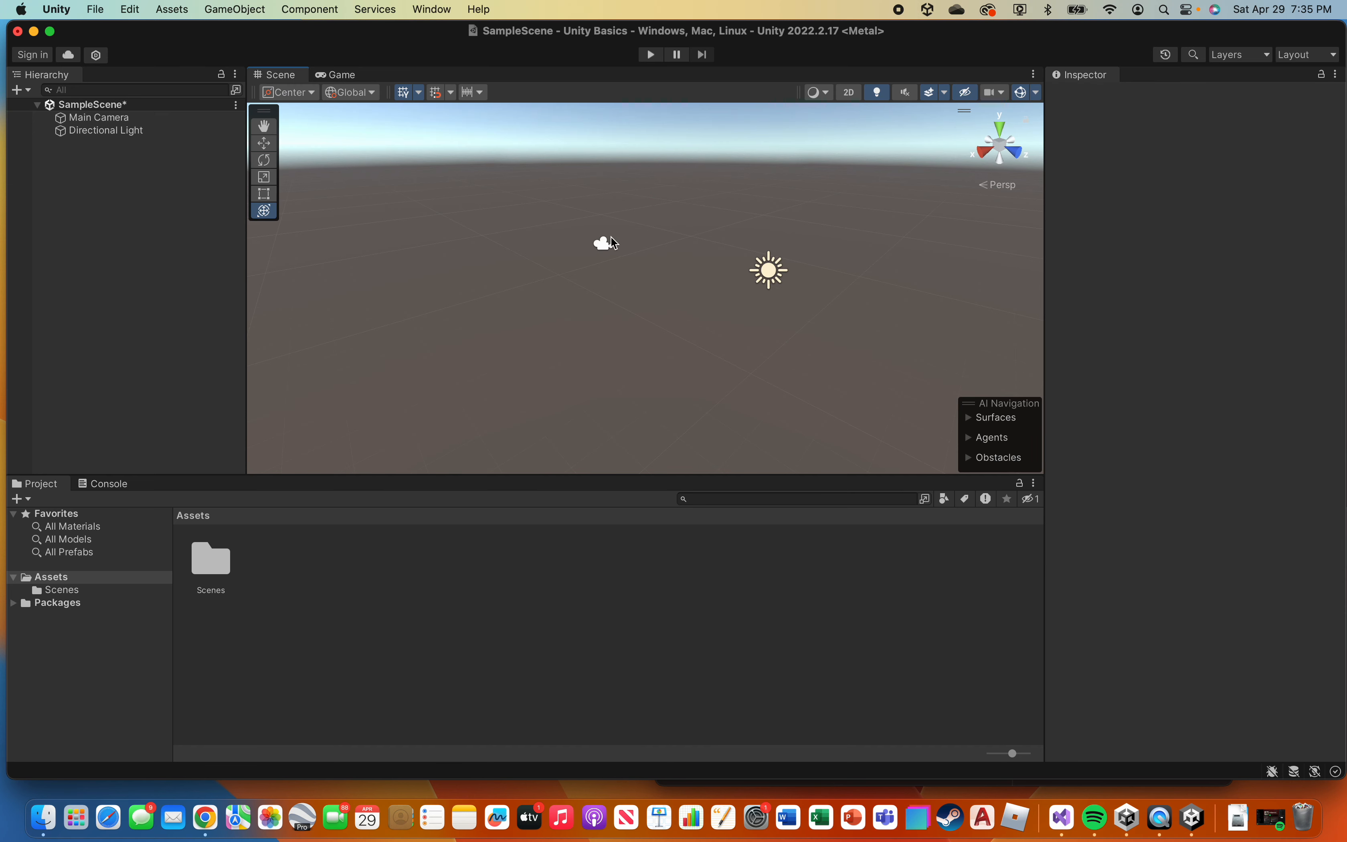
pyautogui.click(603, 243)
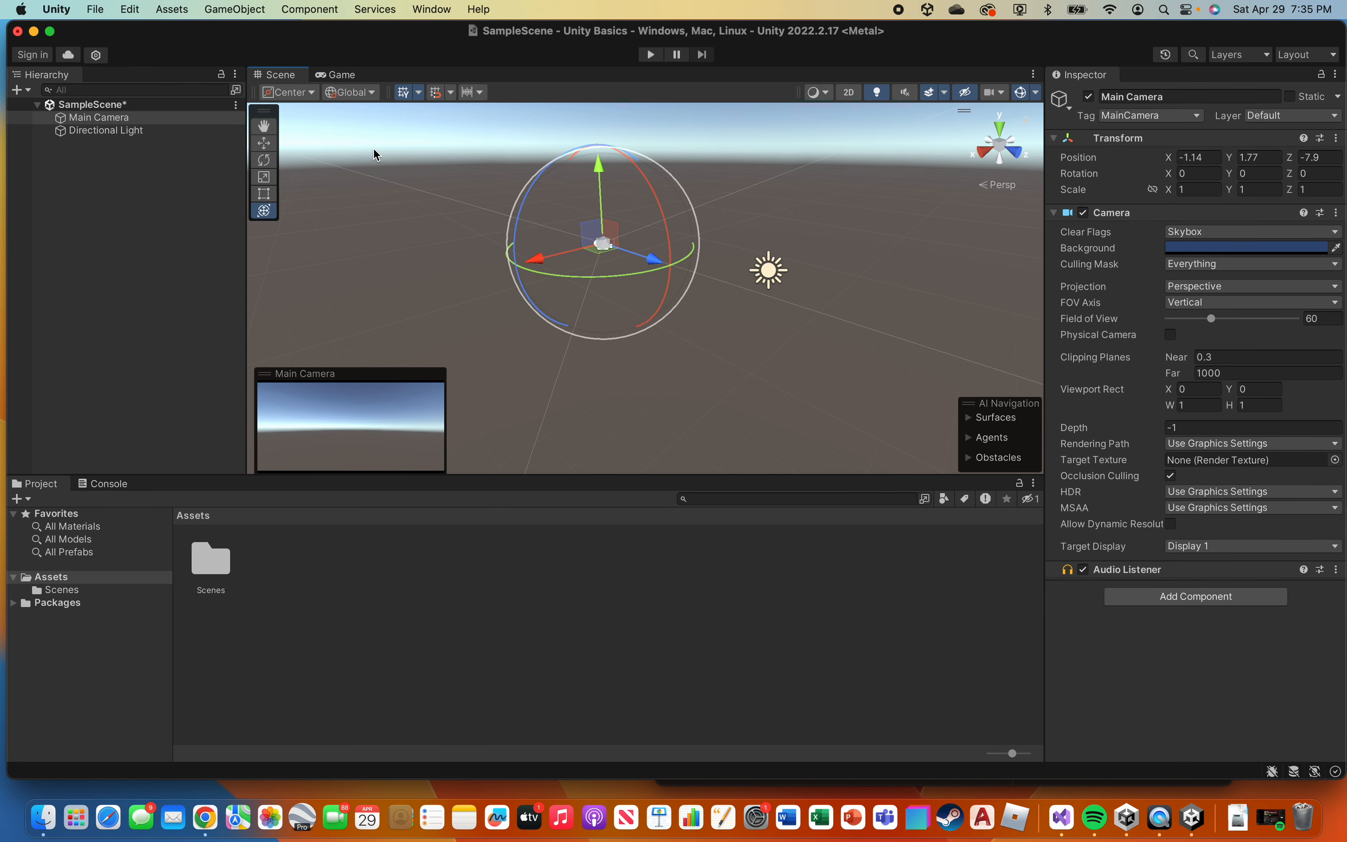
pyautogui.click(338, 74)
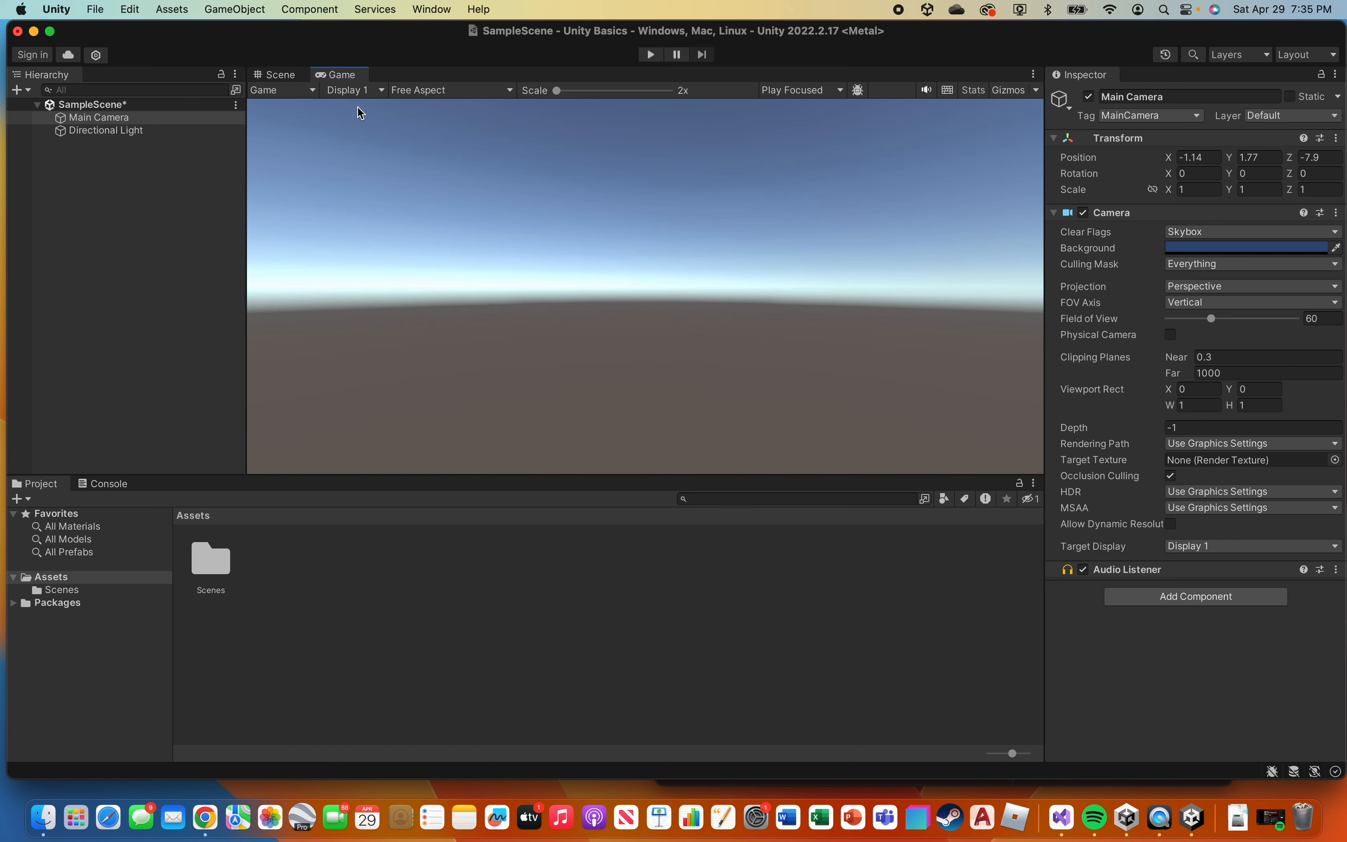
pyautogui.click(282, 76)
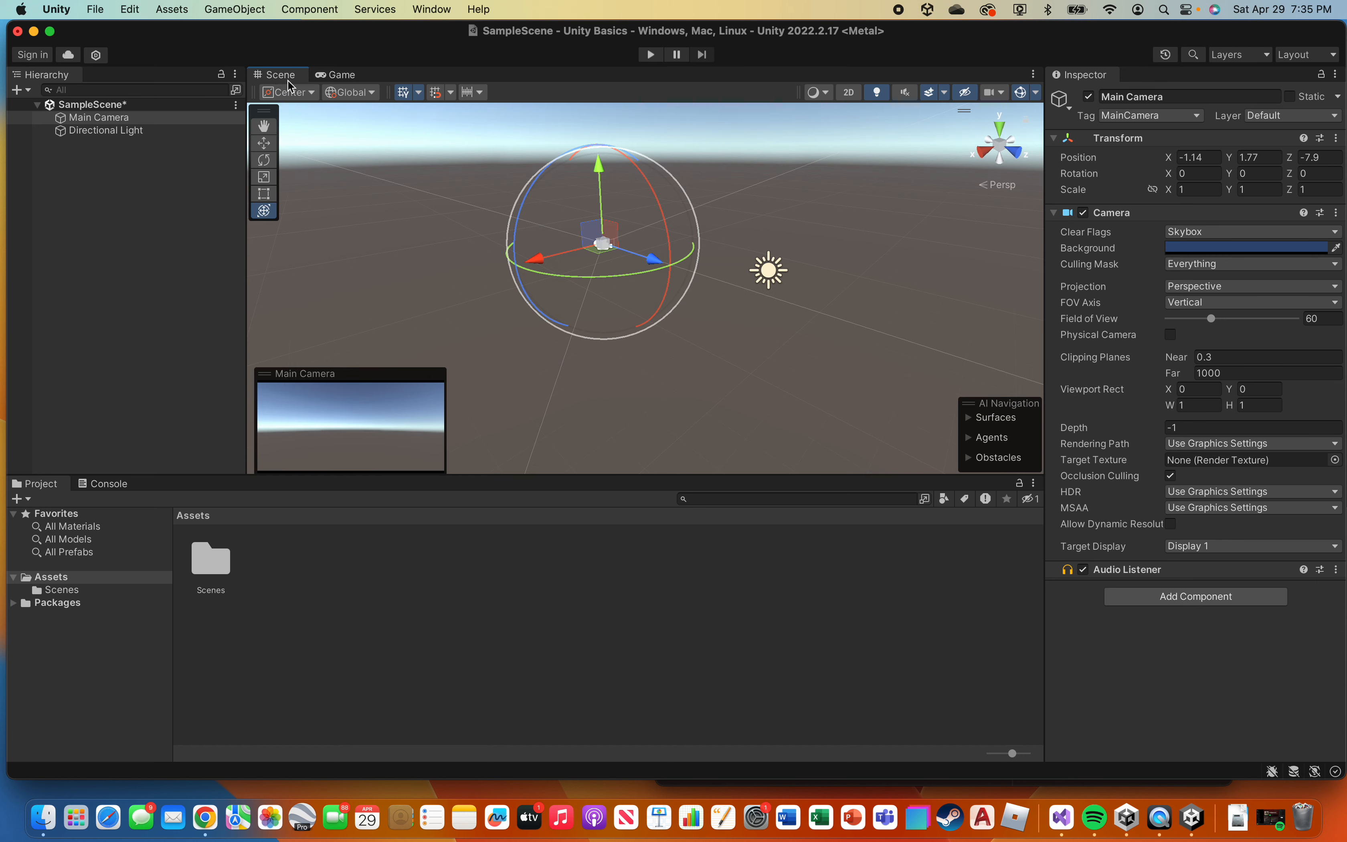